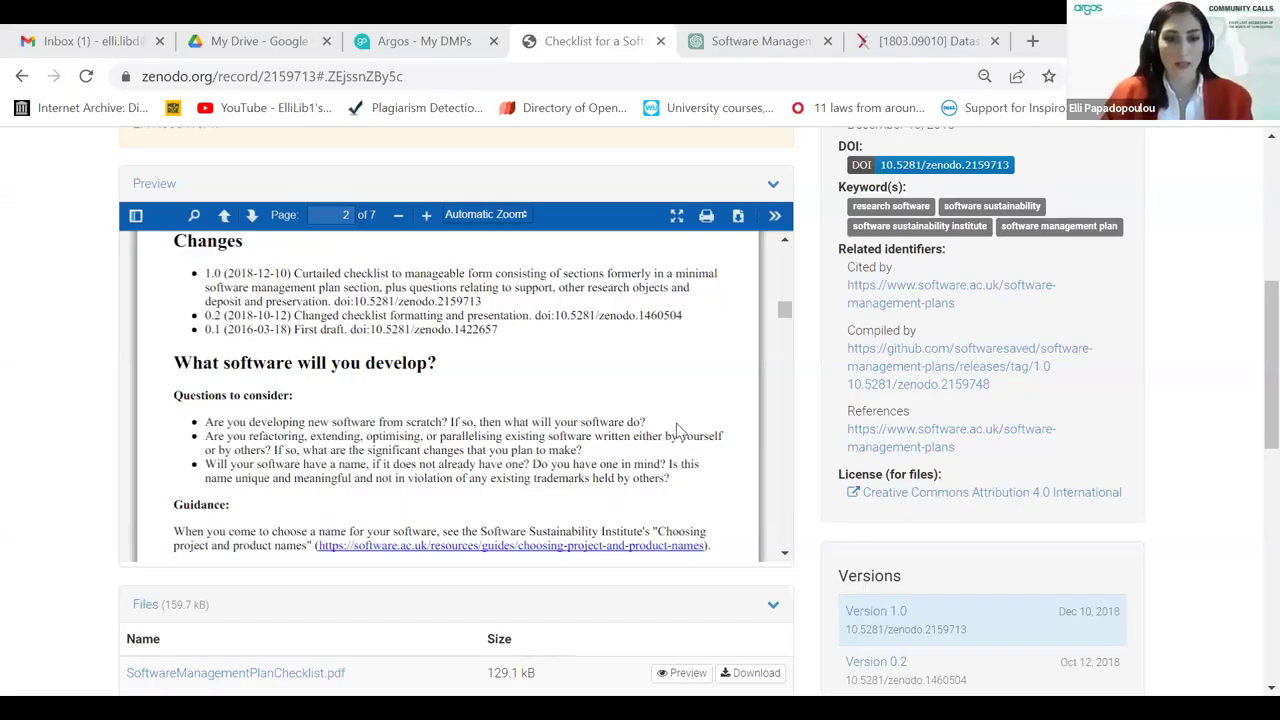
{"action": "scroll", "coordinate": [676, 430], "scroll_direction": "up", "scroll_amount": 5}
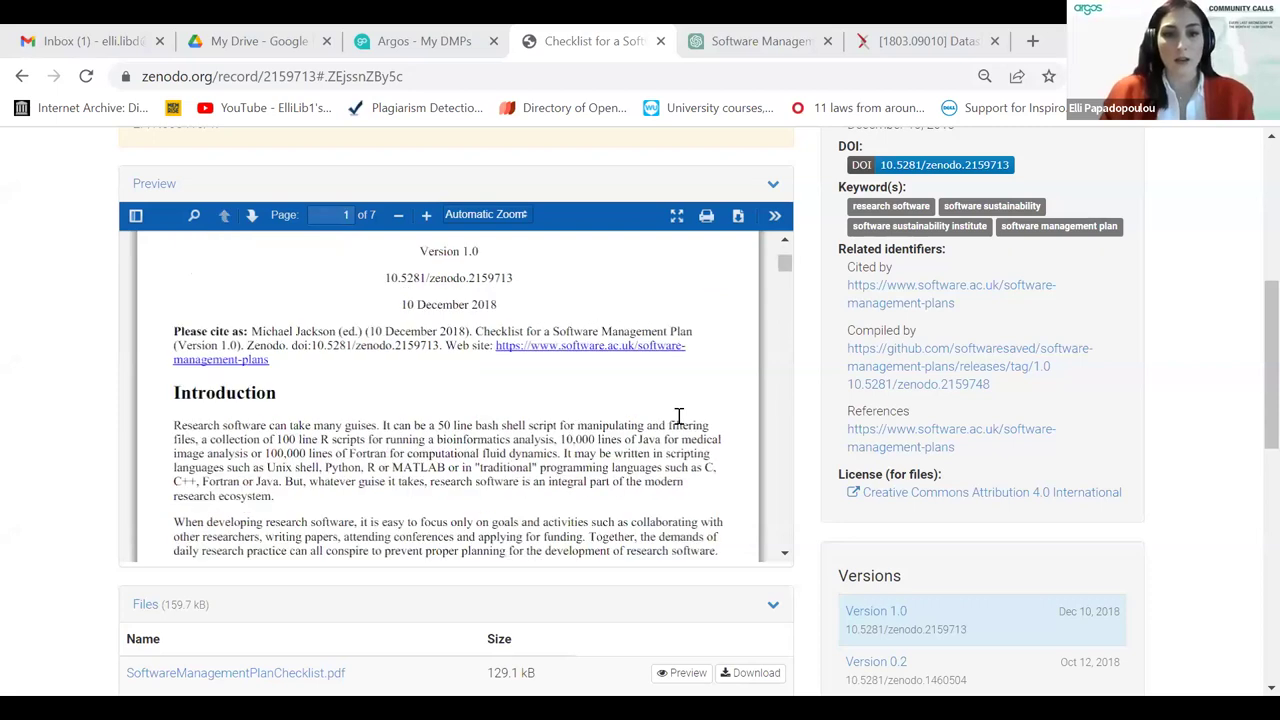
{"action": "scroll", "coordinate": [398, 300], "scroll_direction": "down", "scroll_amount": 1}
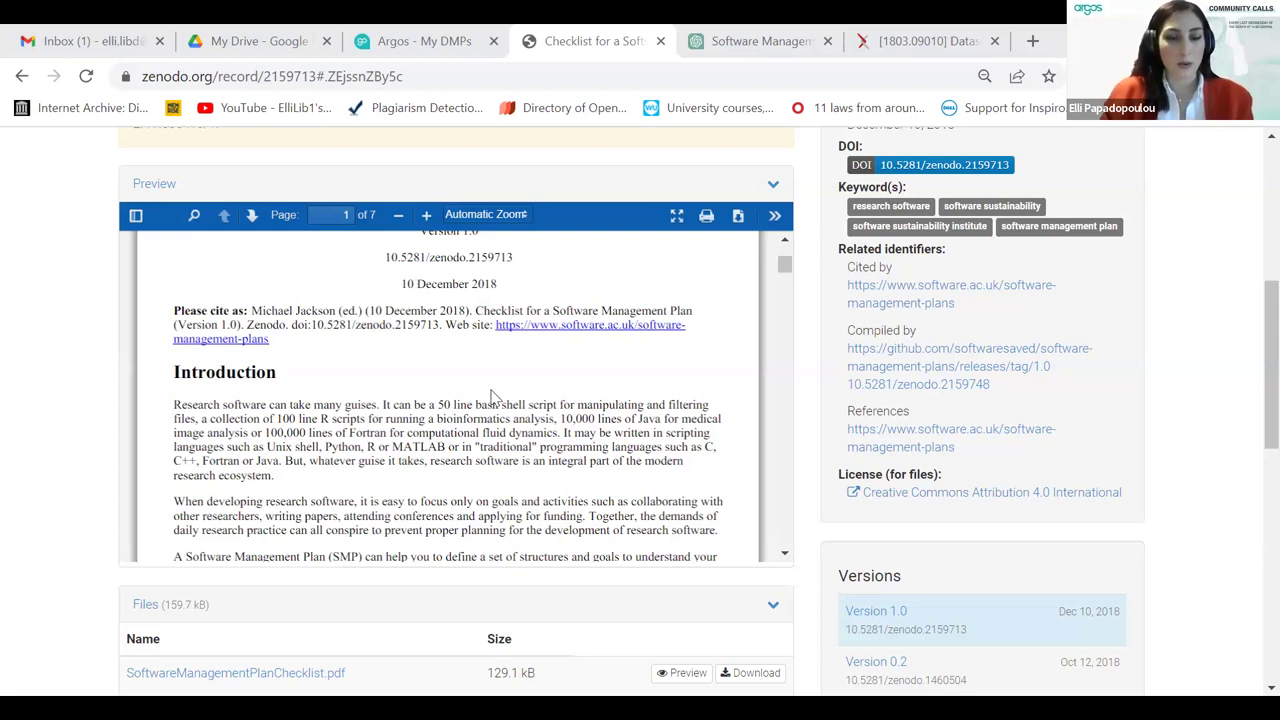
{"action": "scroll", "coordinate": [492, 394], "scroll_direction": "down", "scroll_amount": 2}
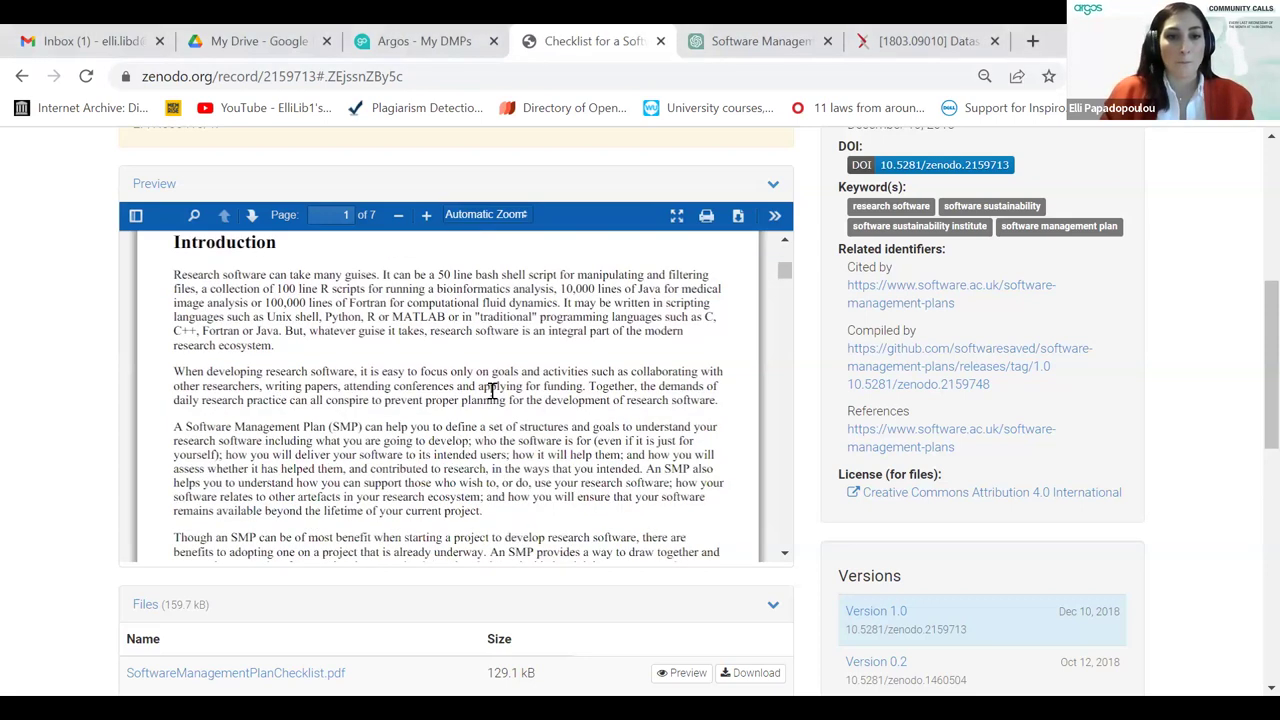
{"action": "scroll", "coordinate": [492, 392], "scroll_direction": "down", "scroll_amount": 4}
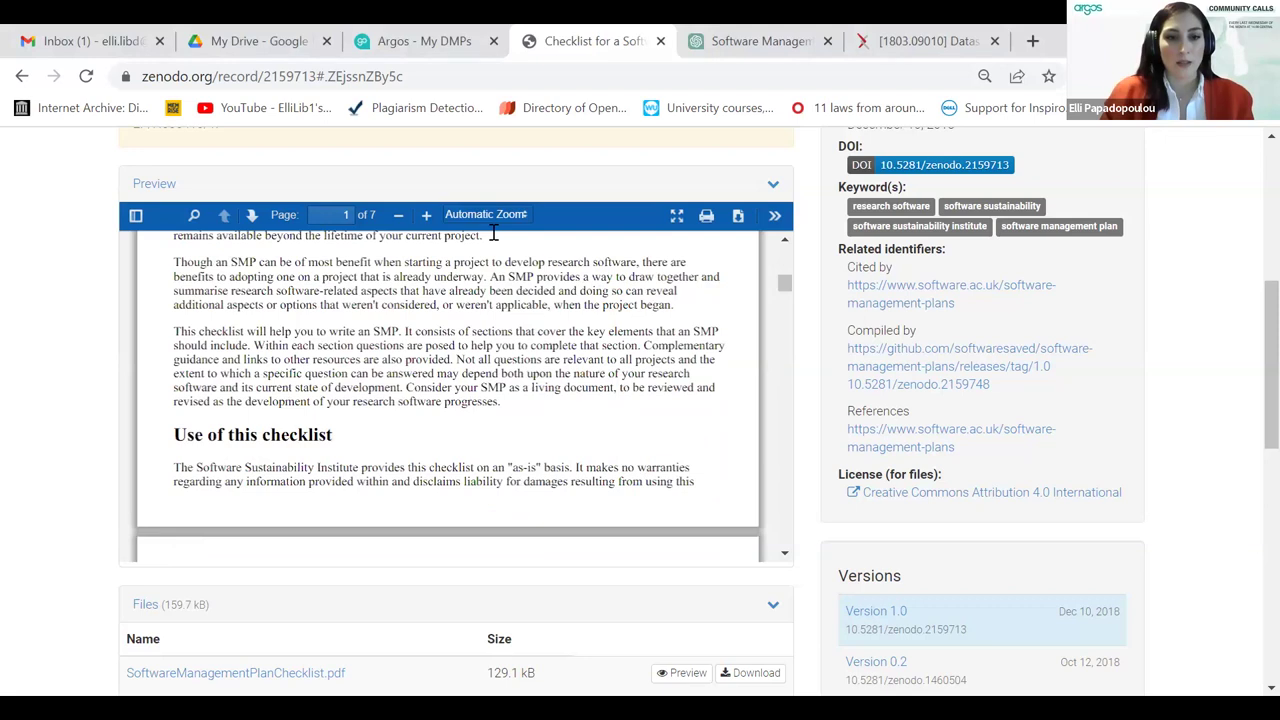
{"action": "scroll", "coordinate": [493, 235], "scroll_direction": "down", "scroll_amount": 3}
{"action": "scroll", "coordinate": [488, 360], "scroll_direction": "down", "scroll_amount": 1}
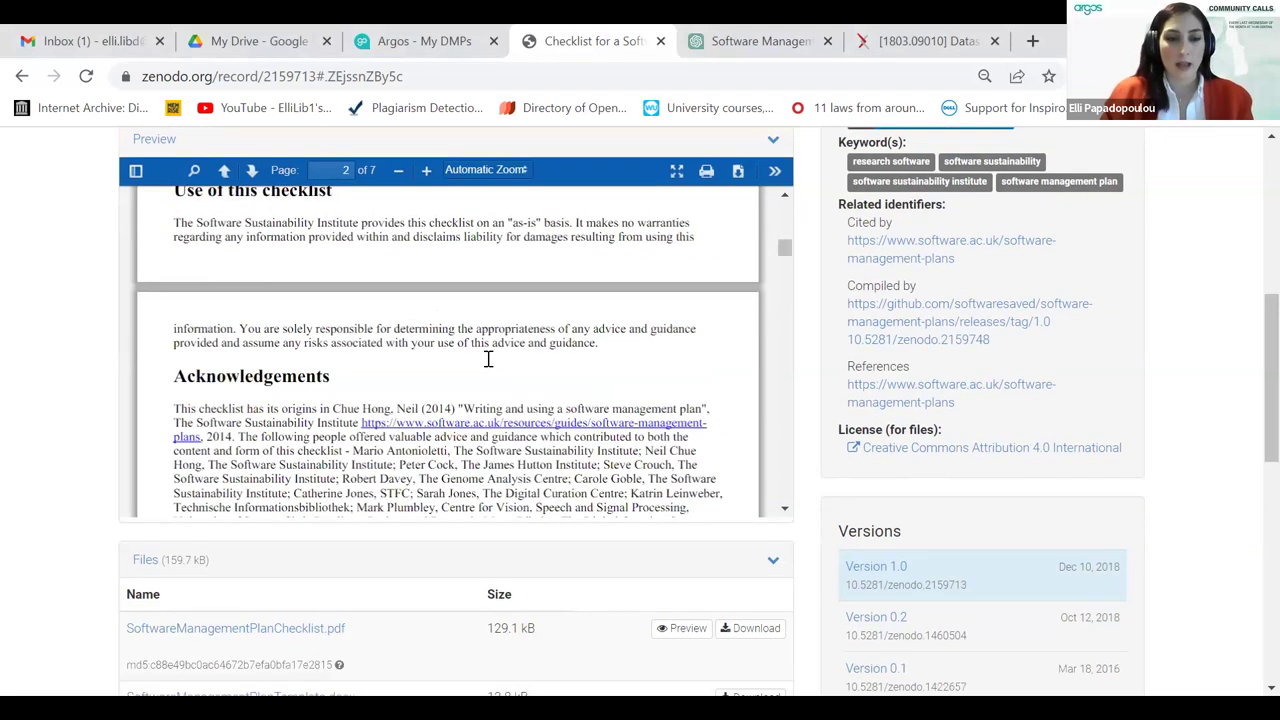
{"action": "scroll", "coordinate": [488, 360], "scroll_direction": "down", "scroll_amount": 4}
{"action": "scroll", "coordinate": [488, 360], "scroll_direction": "down", "scroll_amount": 2}
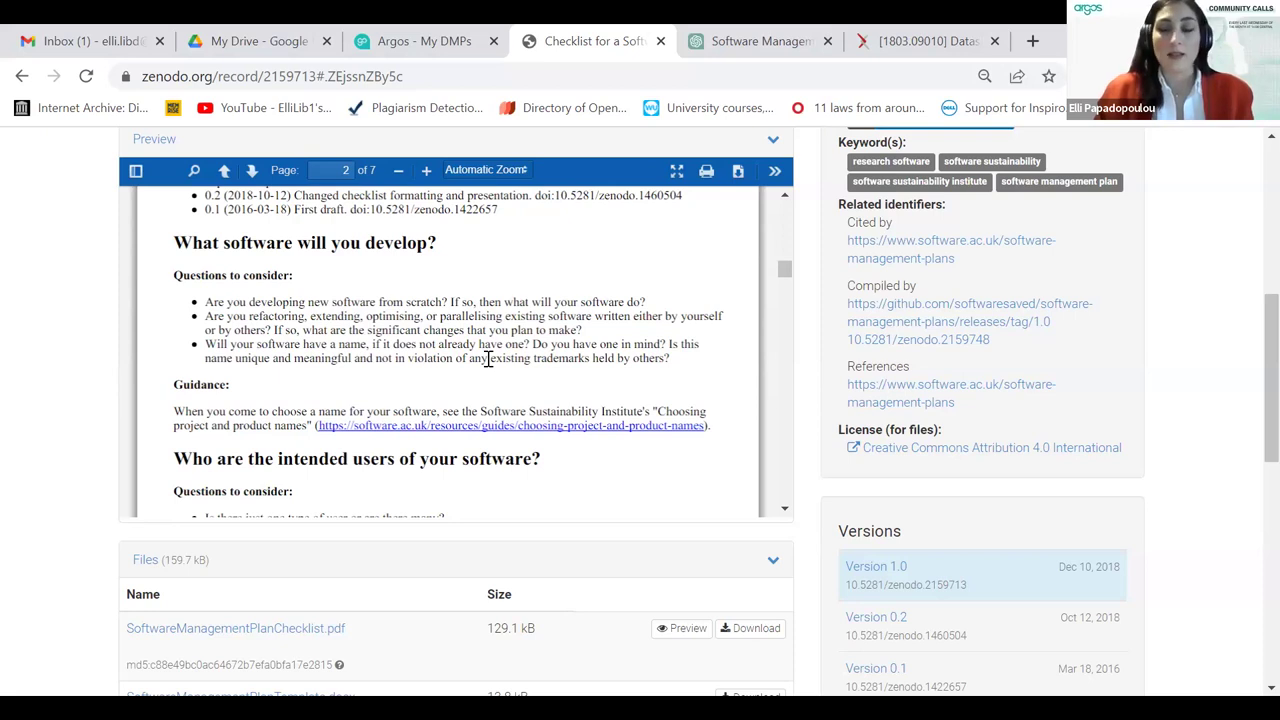
{"action": "scroll", "coordinate": [487, 360], "scroll_direction": "down", "scroll_amount": 2}
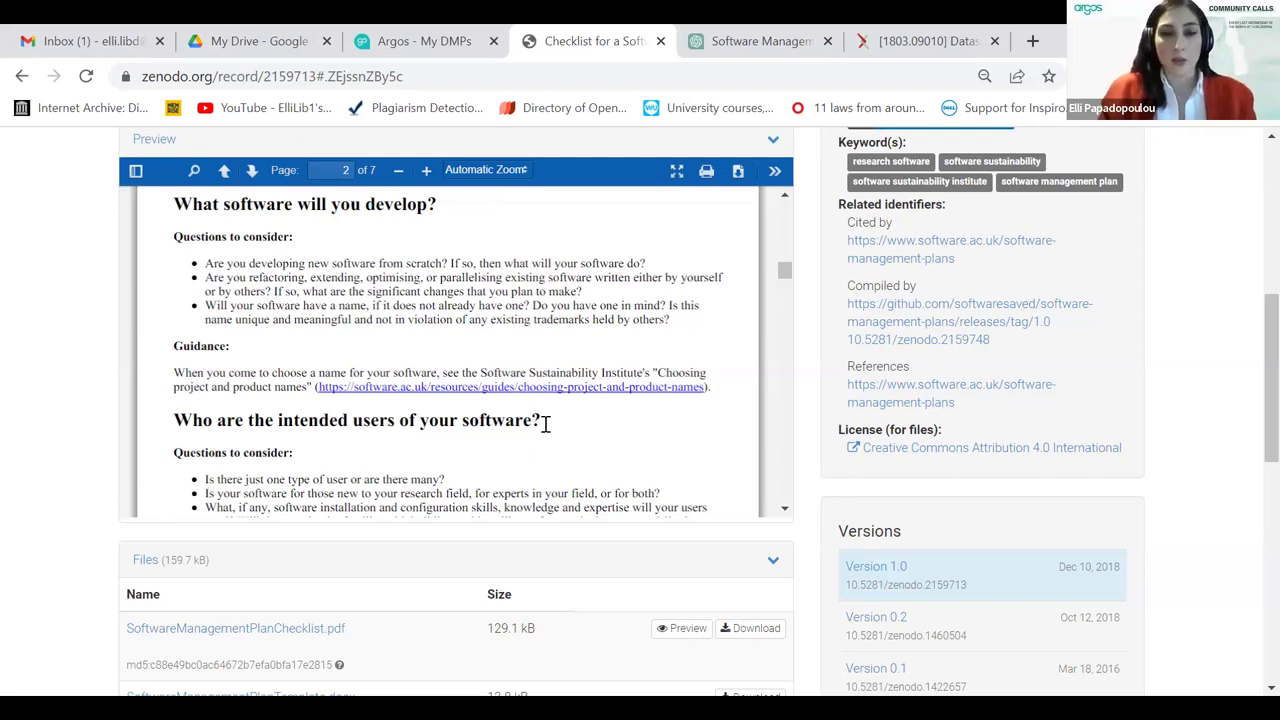
{"action": "scroll", "coordinate": [545, 423], "scroll_direction": "down", "scroll_amount": 2}
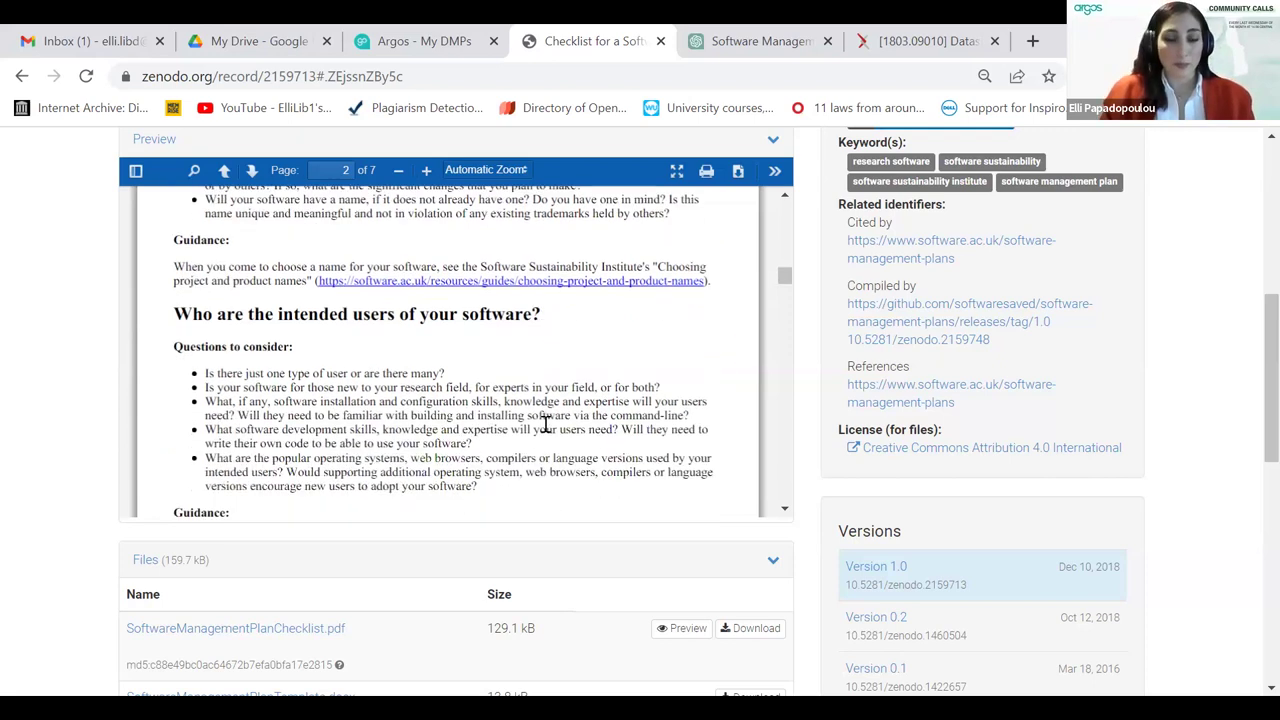
{"action": "scroll", "coordinate": [545, 423], "scroll_direction": "down", "scroll_amount": 2}
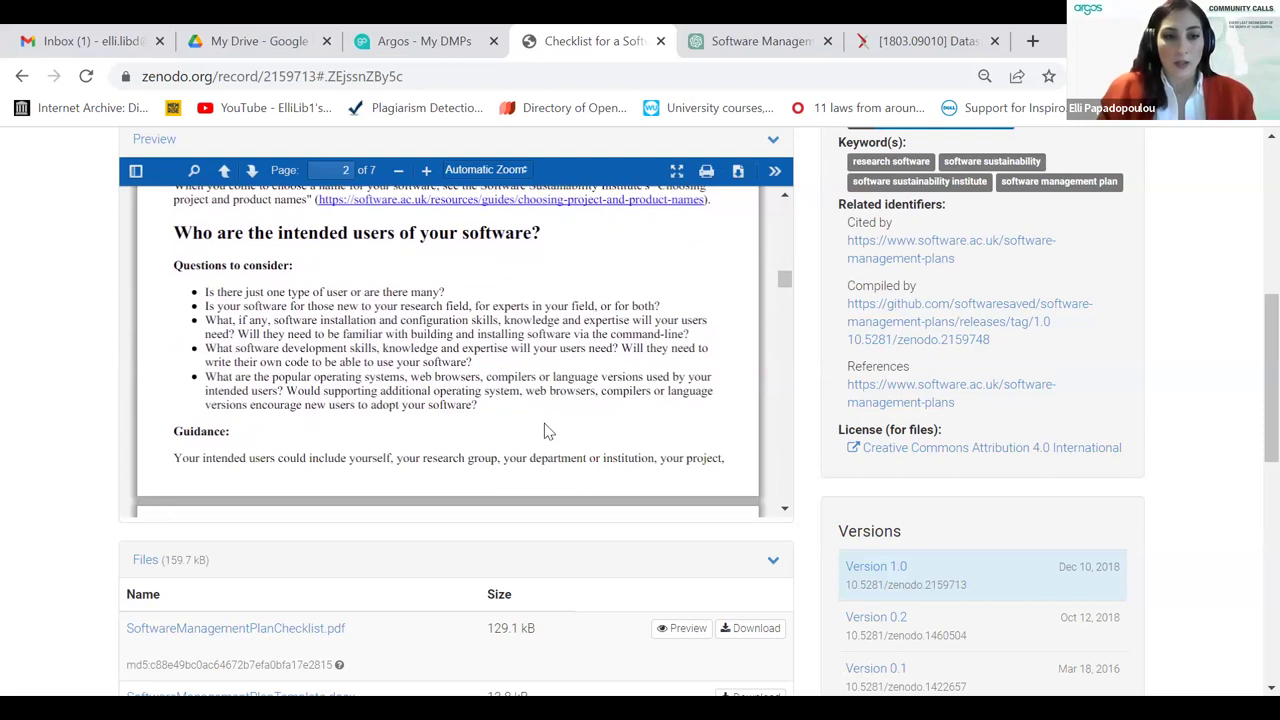
{"action": "triple_click", "coordinate": [540, 240]}
{"action": "left_click", "coordinate": [540, 330]}
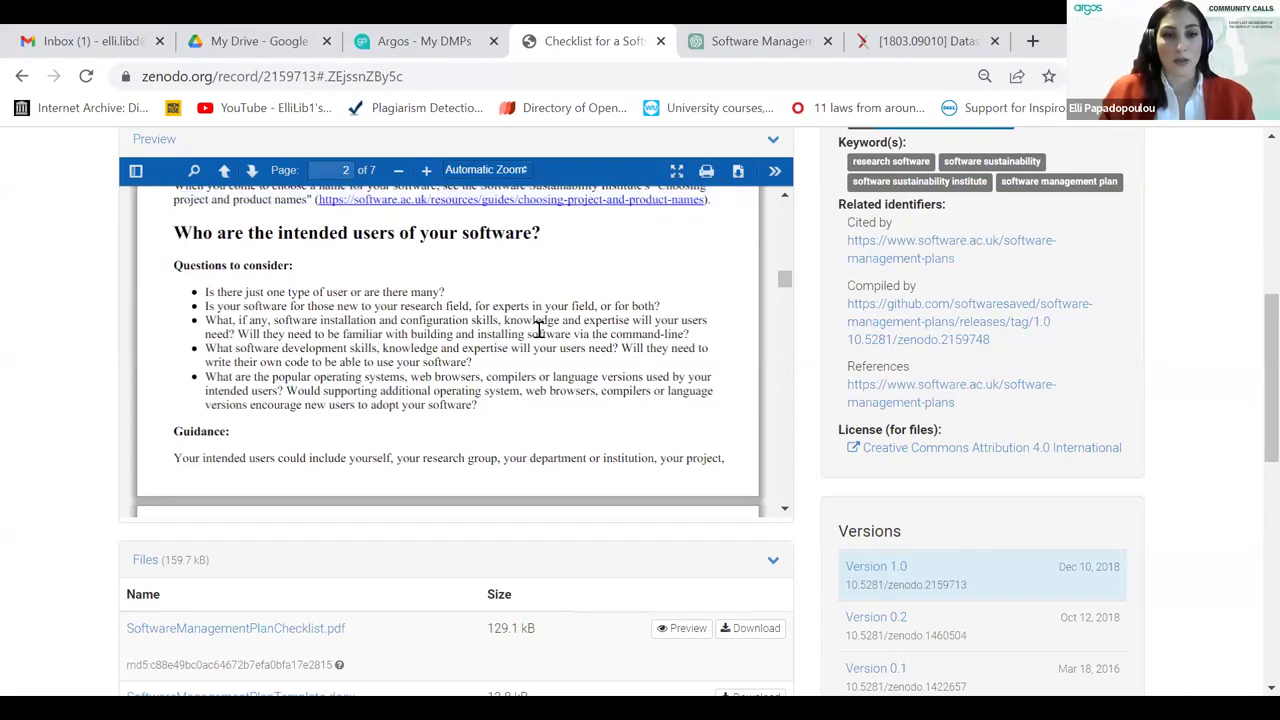
{"action": "scroll", "coordinate": [540, 332], "scroll_direction": "down", "scroll_amount": 5}
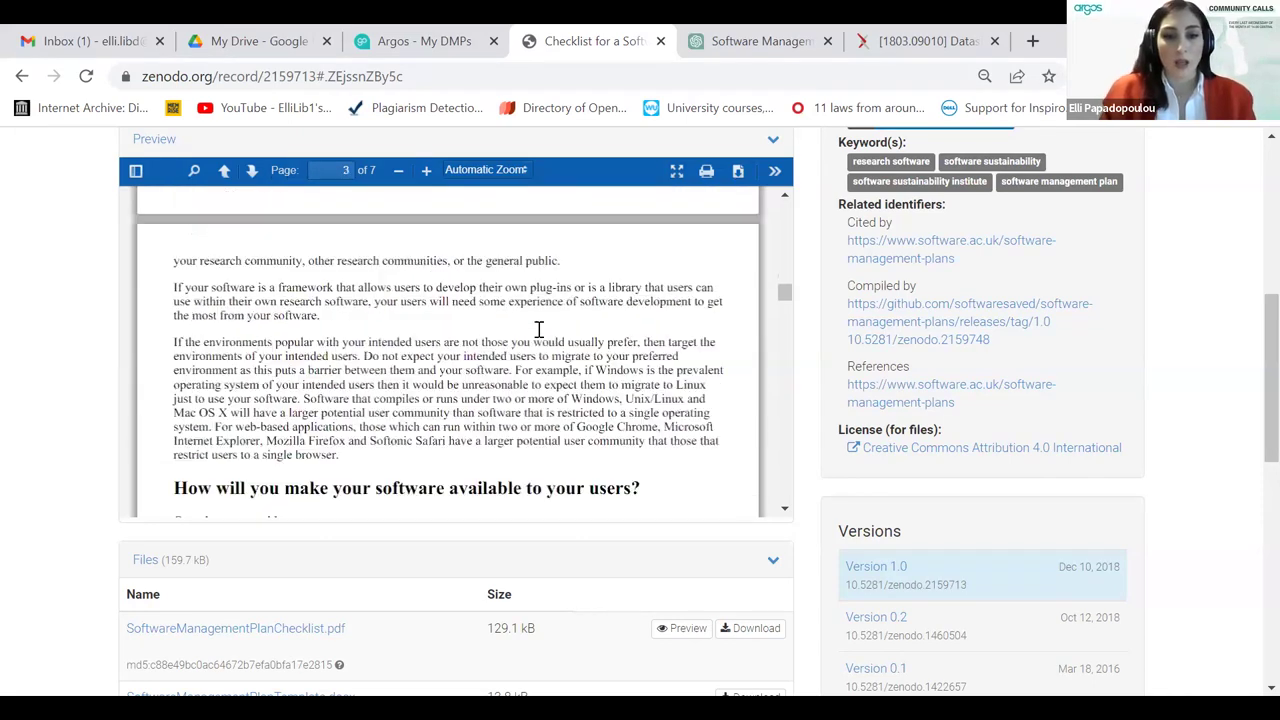
{"action": "scroll", "coordinate": [540, 333], "scroll_direction": "up", "scroll_amount": 5}
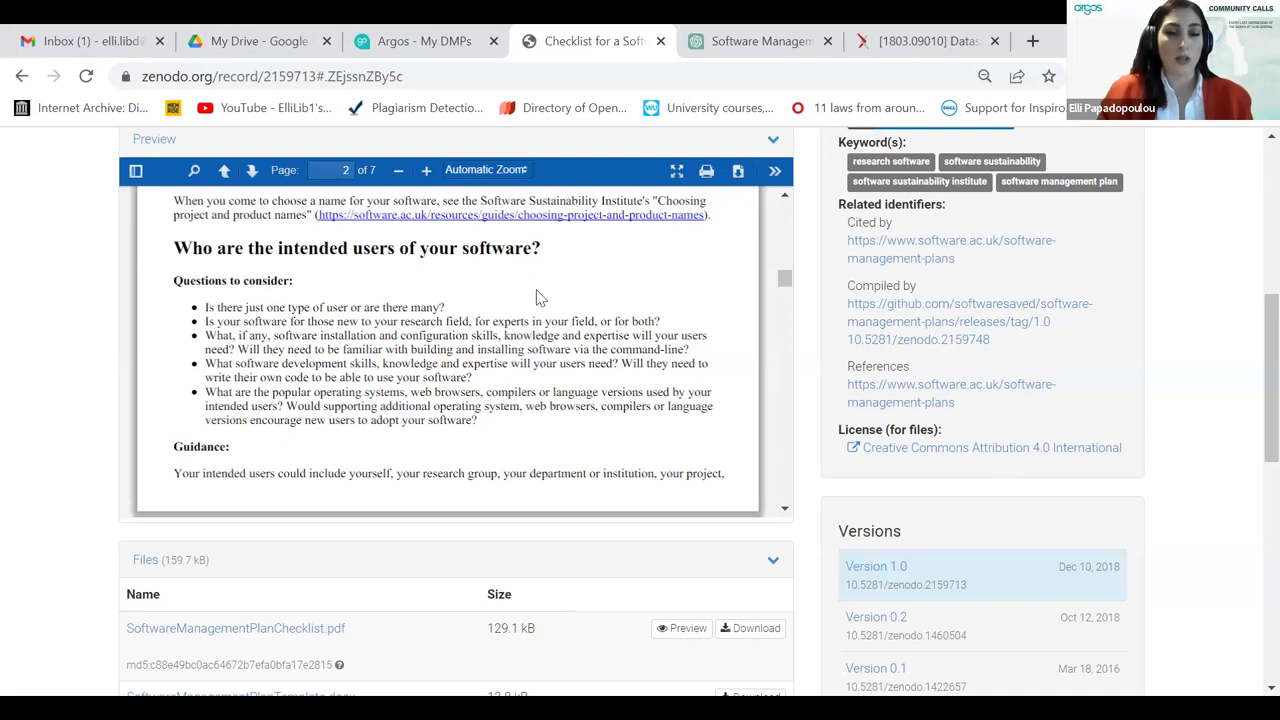
- Read down to Zenodo's 'How will you make your software available' questions, then switch to the Argos My DMPs tab
{"action": "scroll", "coordinate": [508, 385], "scroll_direction": "down", "scroll_amount": 3}
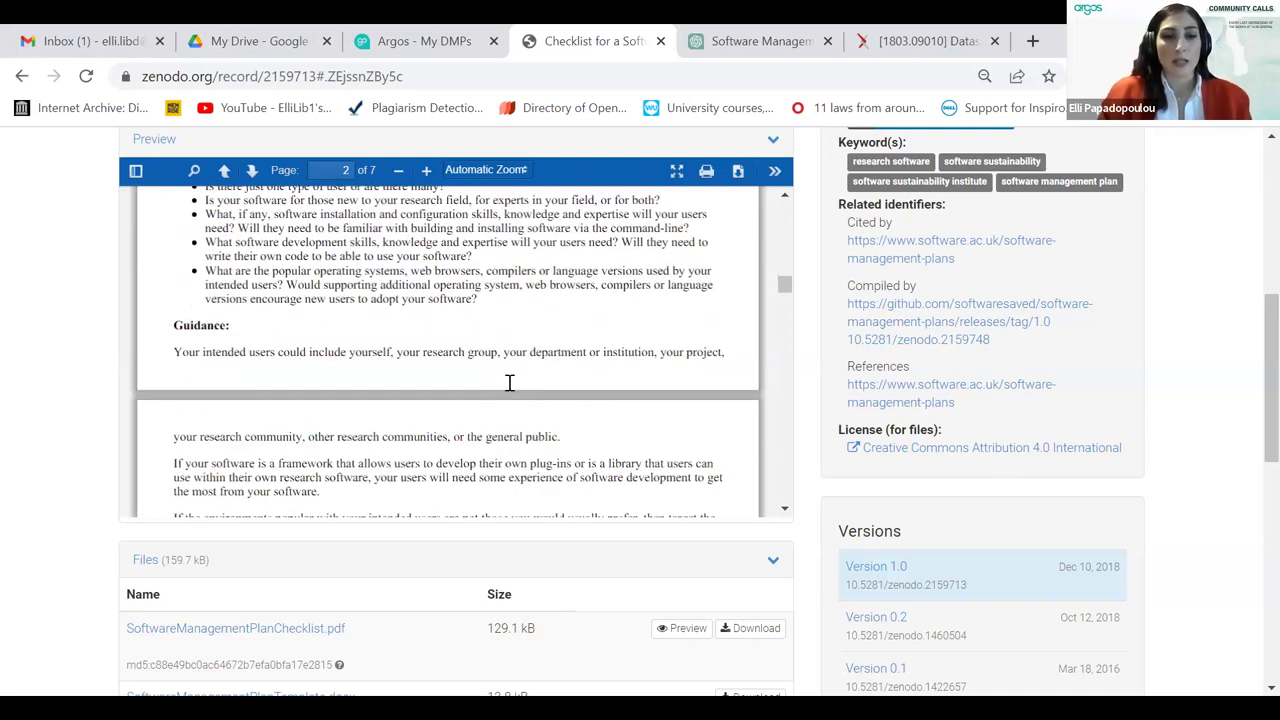
{"action": "scroll", "coordinate": [508, 388], "scroll_direction": "down", "scroll_amount": 2}
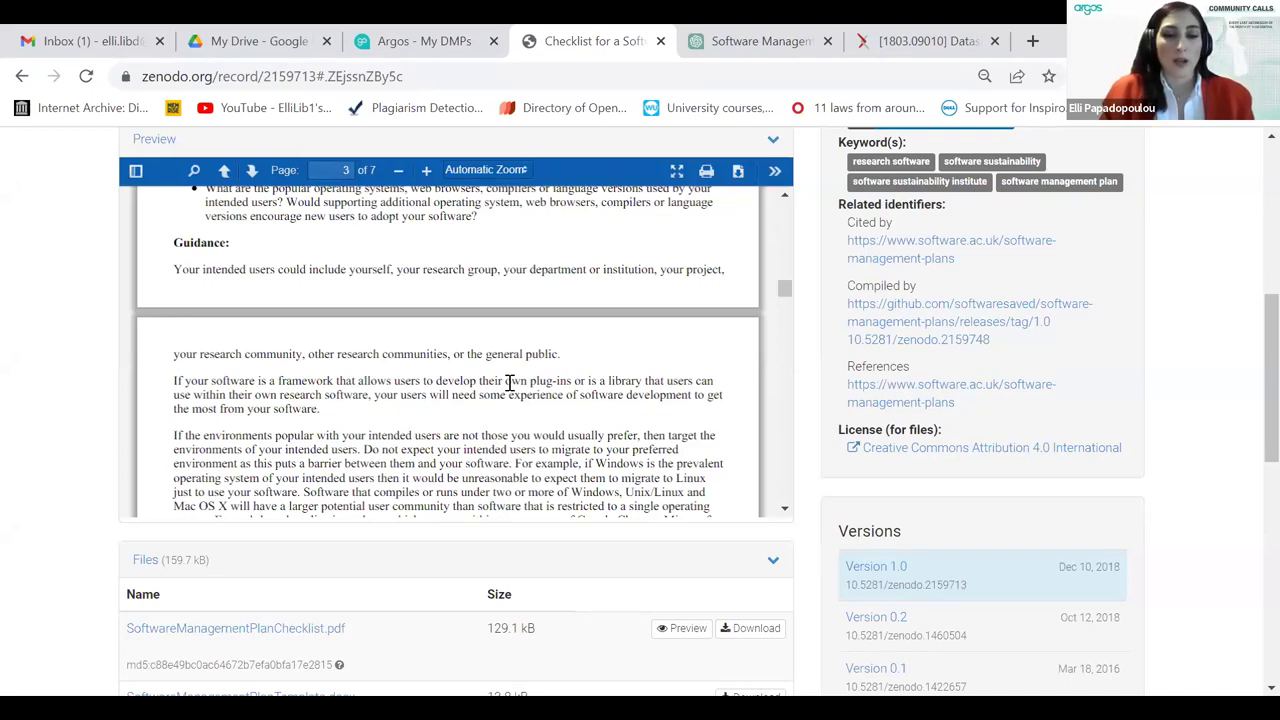
{"action": "scroll", "coordinate": [623, 483], "scroll_direction": "down", "scroll_amount": 1}
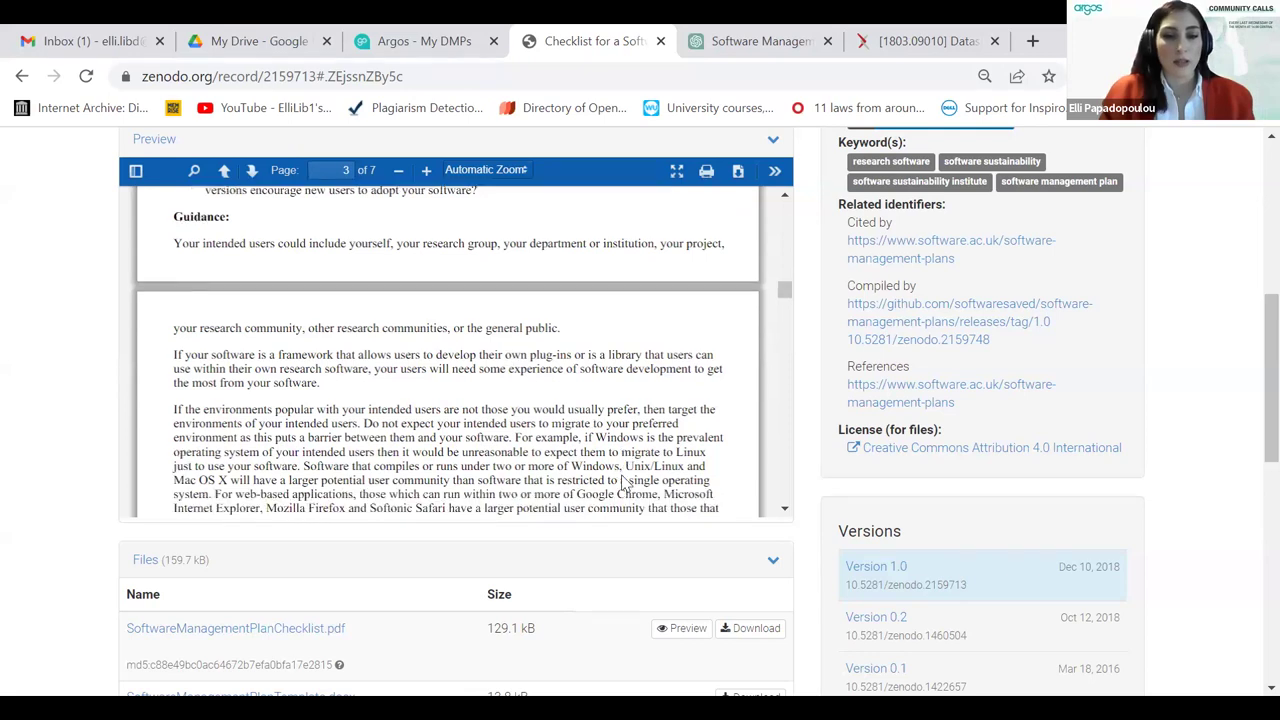
{"action": "scroll", "coordinate": [623, 483], "scroll_direction": "down", "scroll_amount": 2}
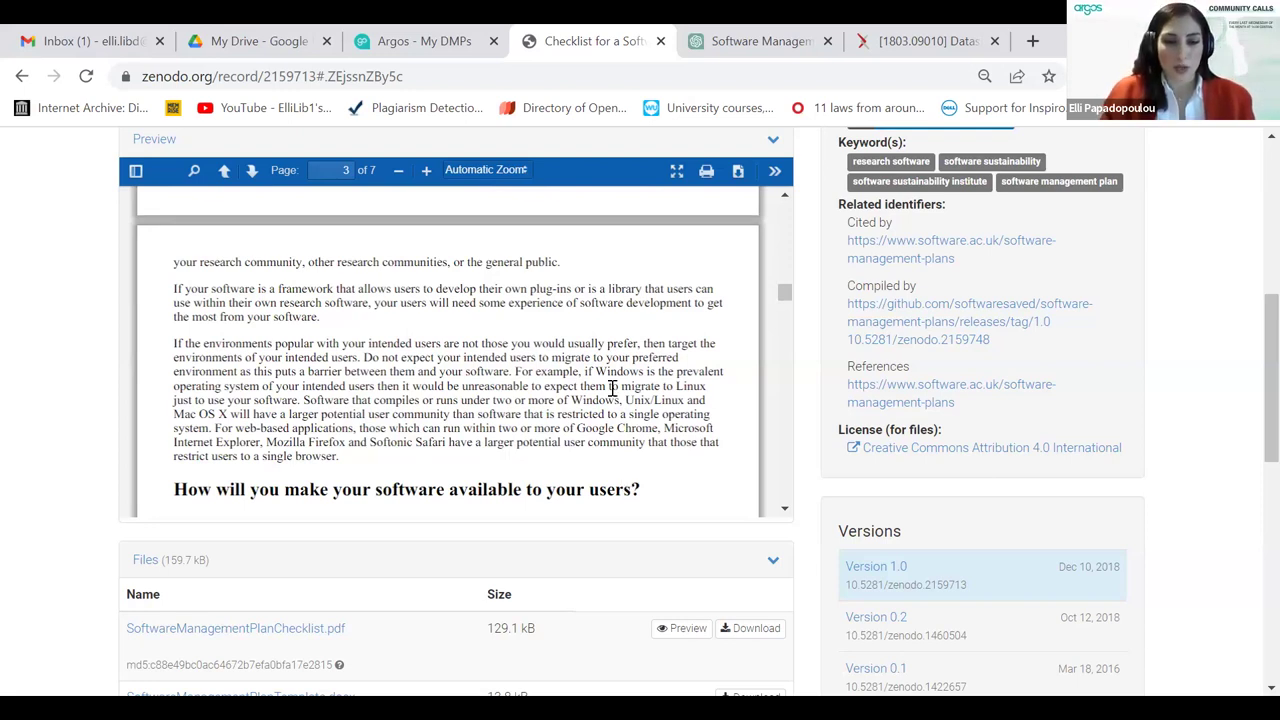
{"action": "scroll", "coordinate": [612, 387], "scroll_direction": "down", "scroll_amount": 3}
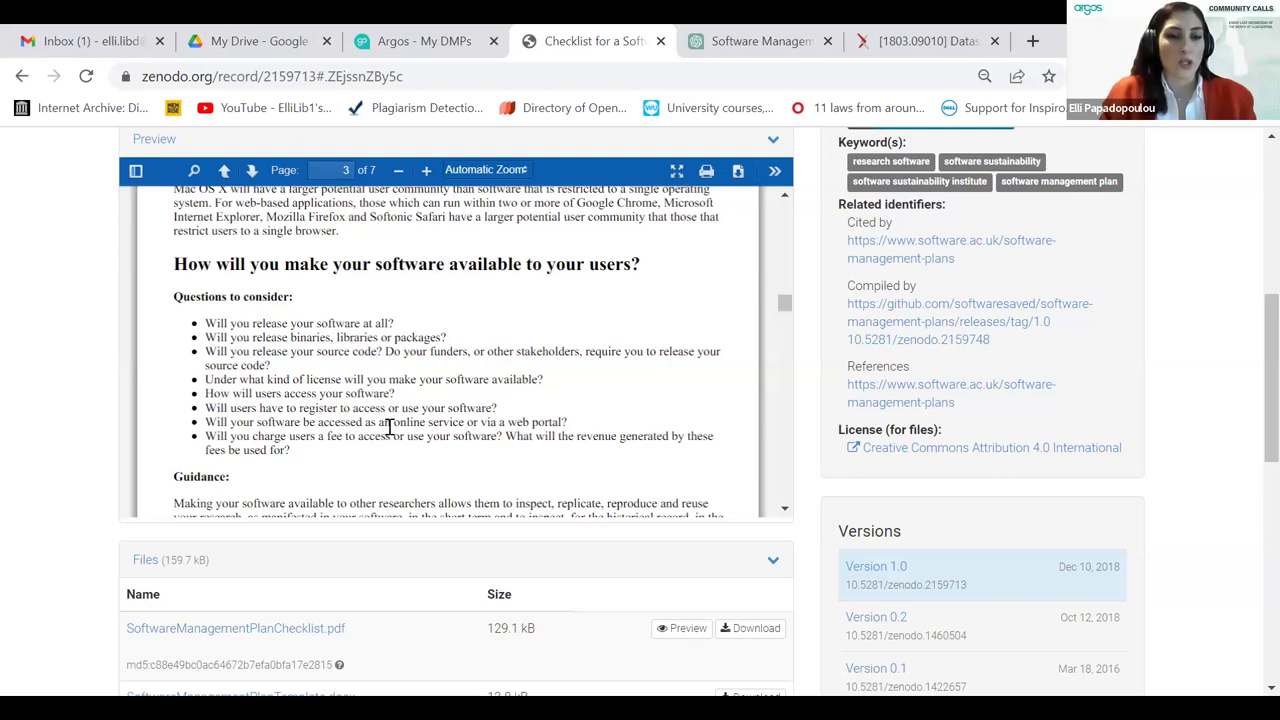
{"action": "scroll", "coordinate": [389, 427], "scroll_direction": "down", "scroll_amount": 2}
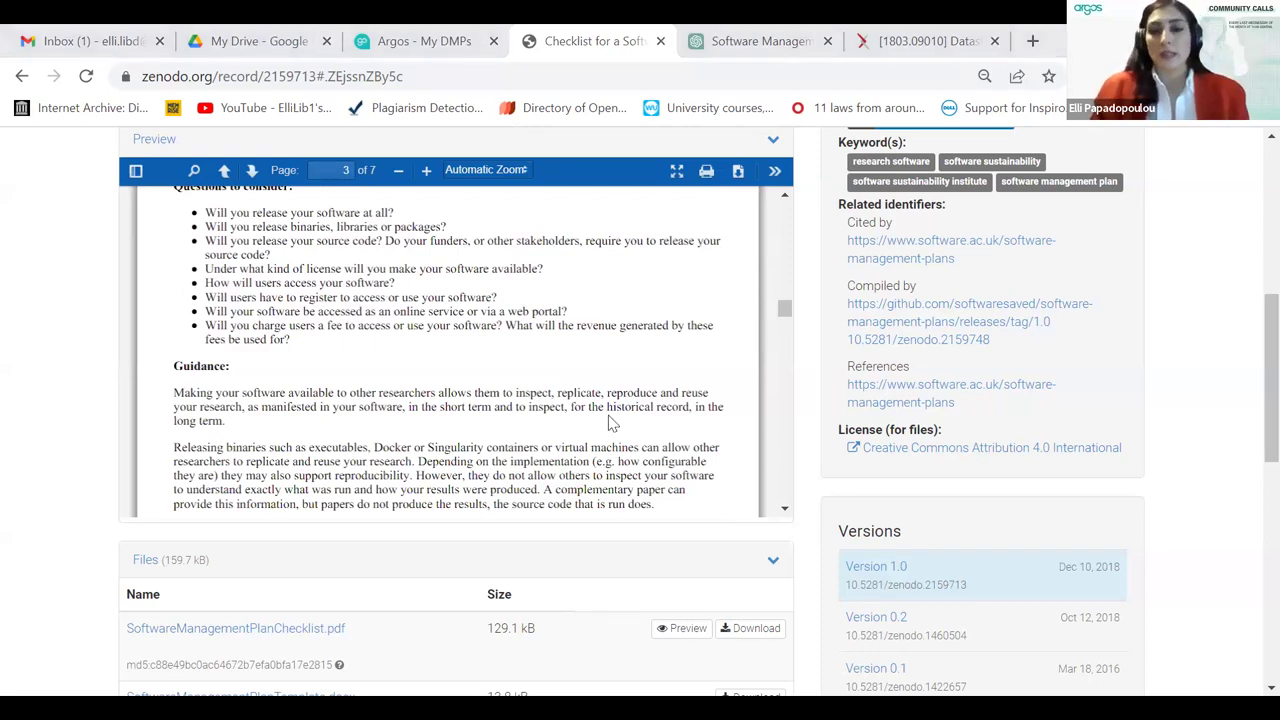
{"action": "left_click", "coordinate": [456, 38]}
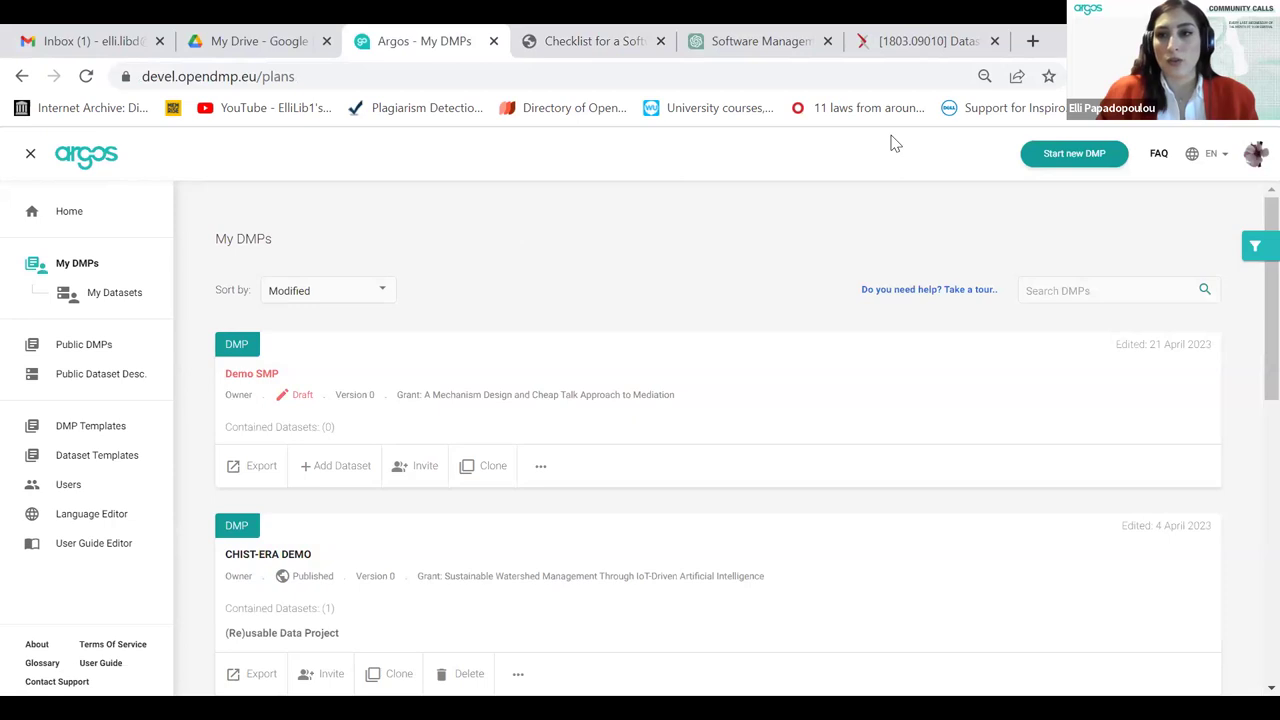
- Go full screen and open the SSI Template's Form Description step from Dataset Templates
{"action": "left_click", "coordinate": [1263, 76]}
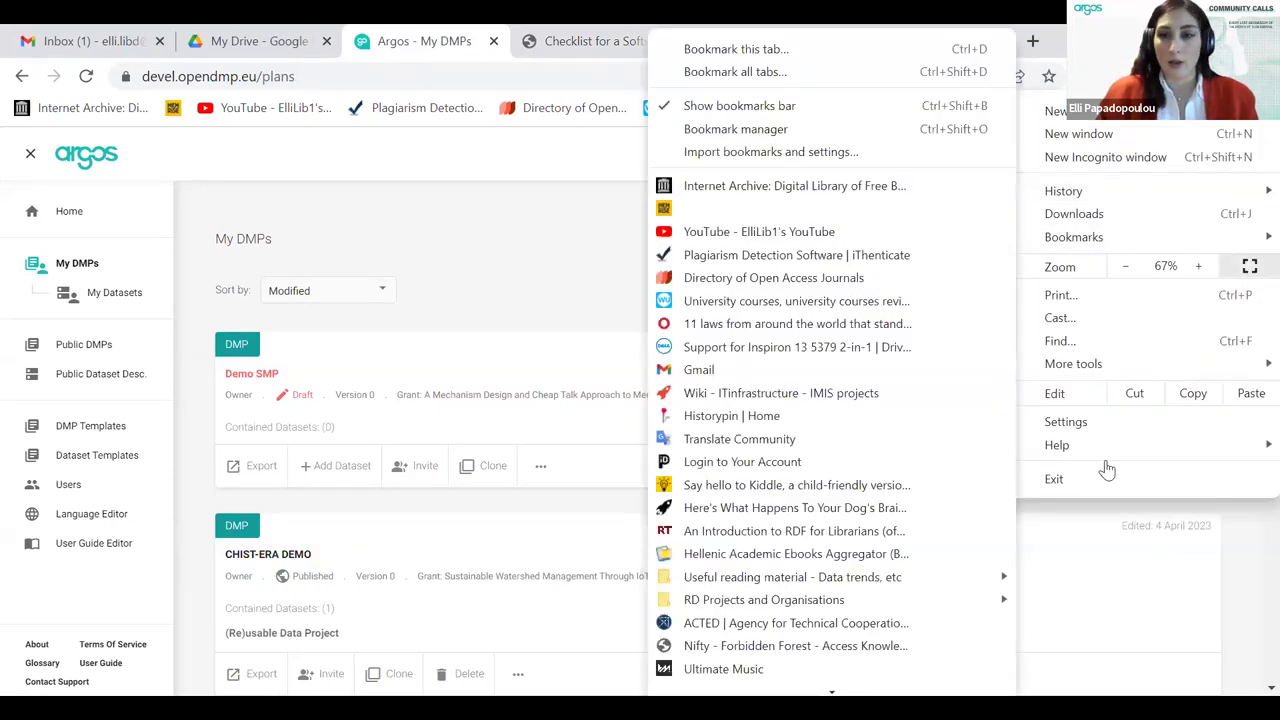
{"action": "key", "text": "F11"}
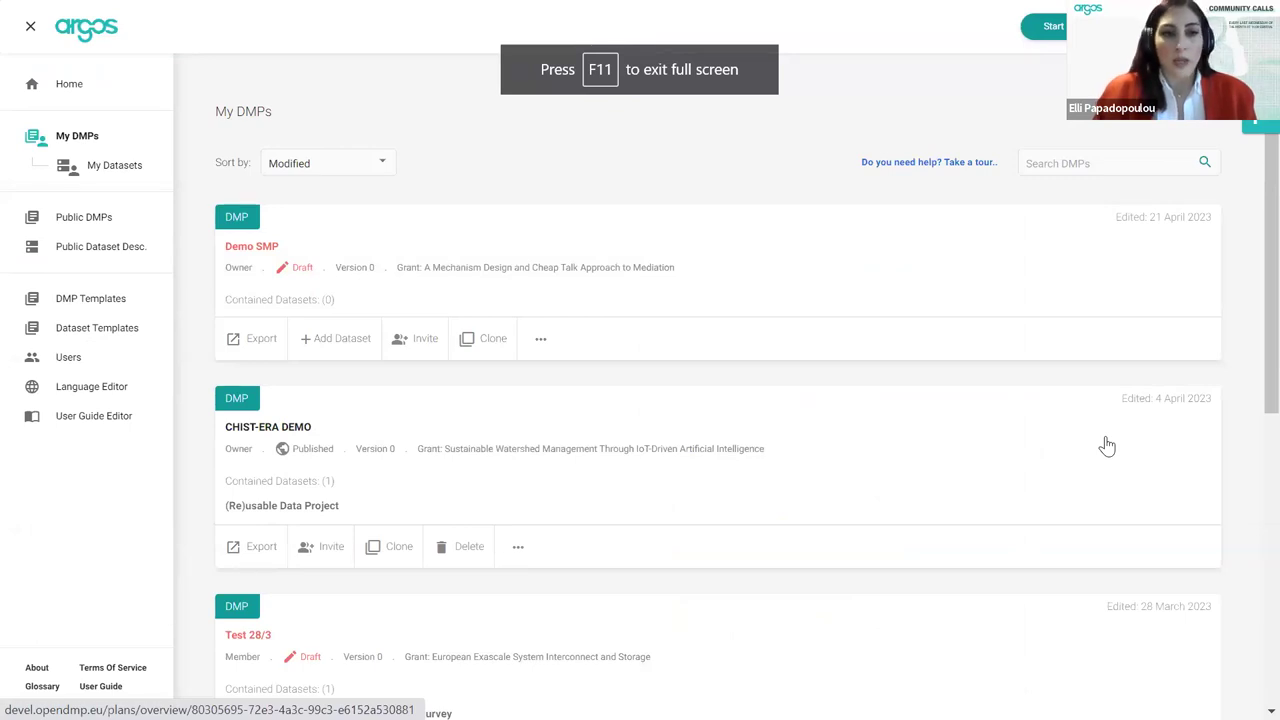
{"action": "left_click", "coordinate": [133, 328]}
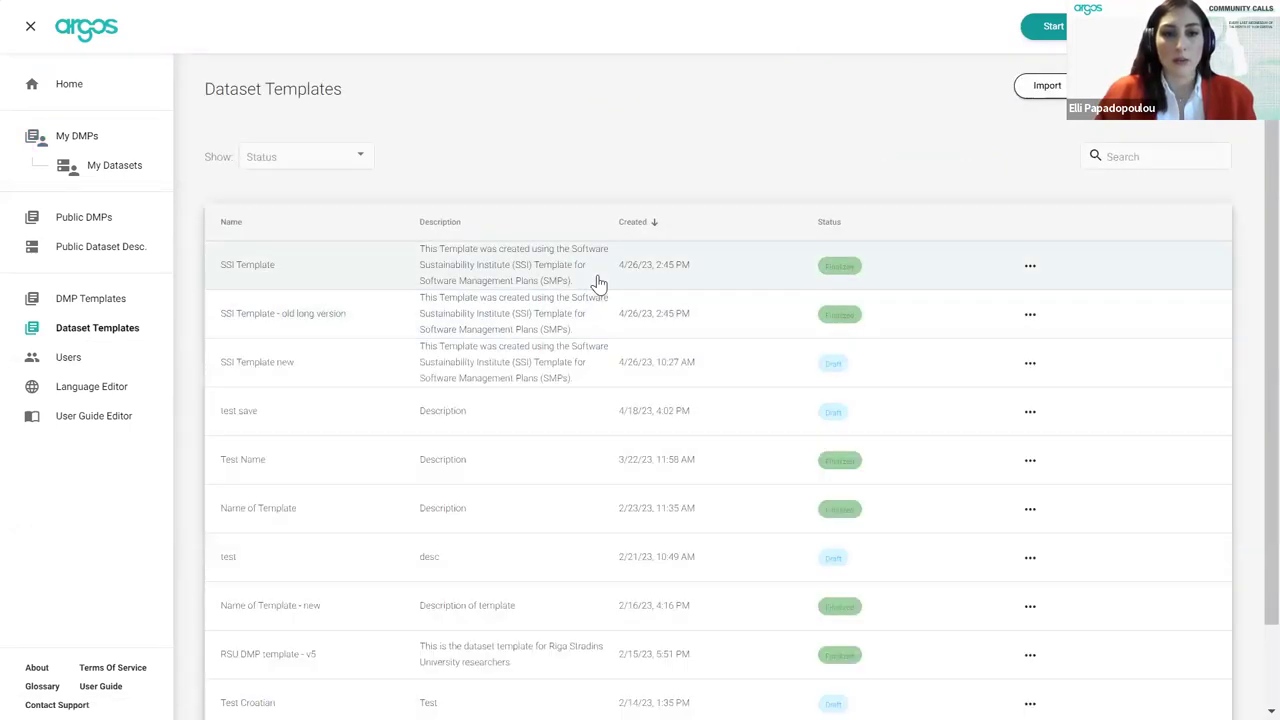
{"action": "left_click", "coordinate": [599, 284]}
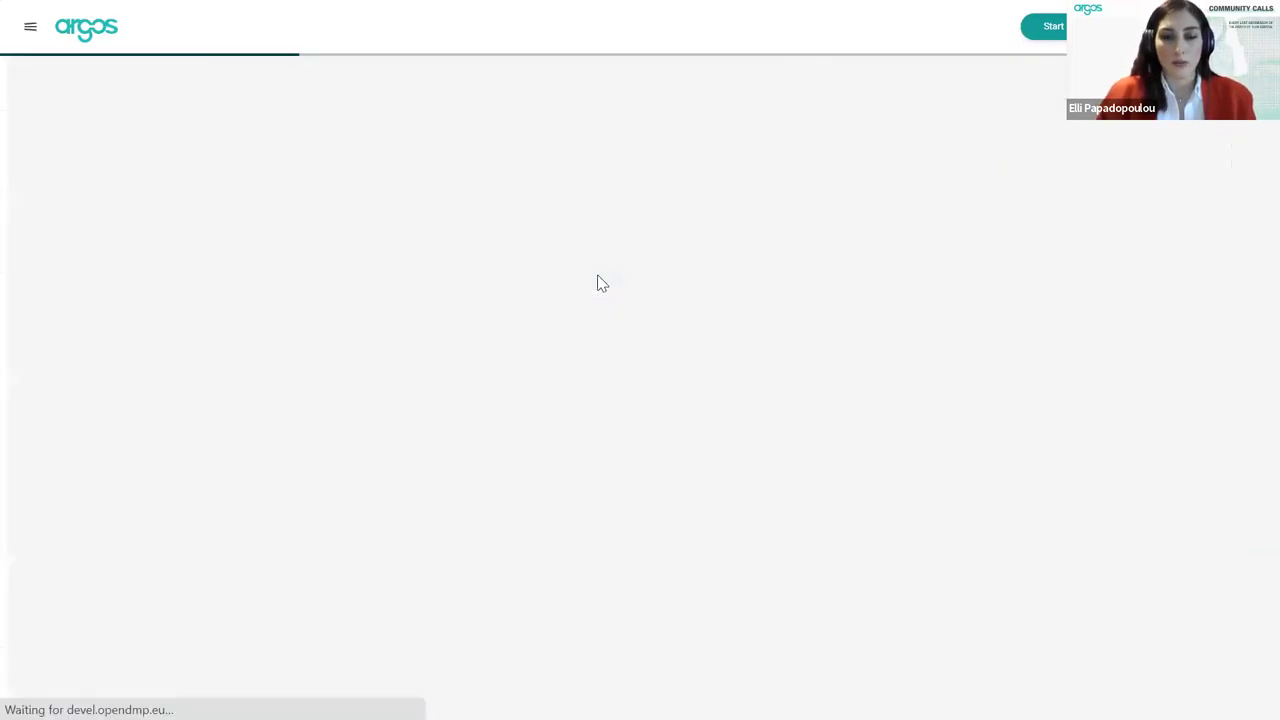
{"action": "left_click", "coordinate": [396, 150]}
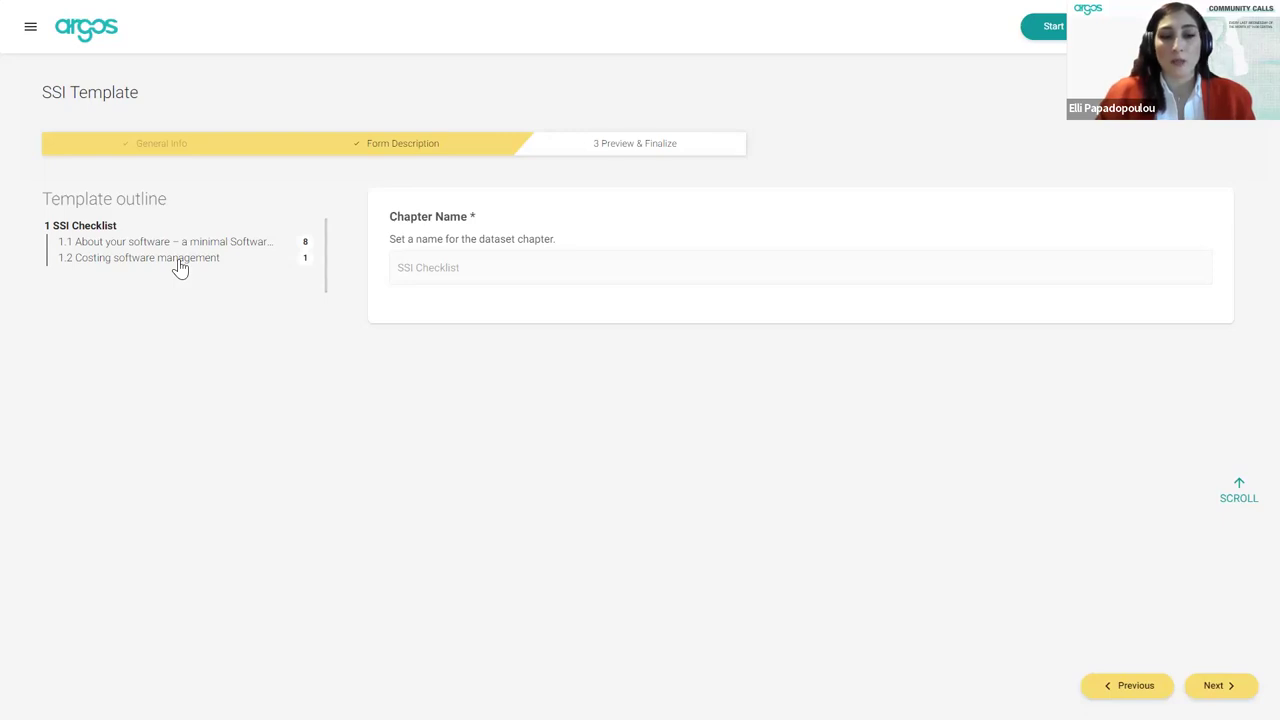
- View the template's 1.2 Costing software management section, then return to My DMPs
{"action": "left_click", "coordinate": [151, 263]}
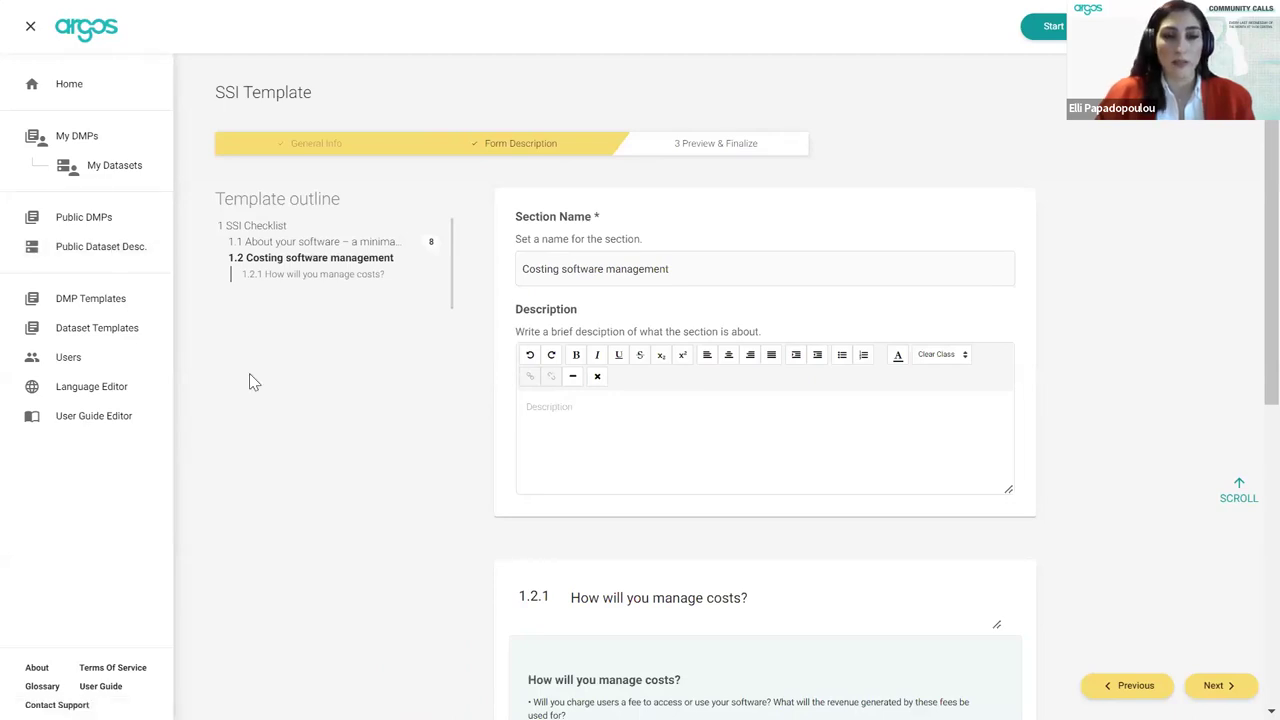
{"action": "left_click", "coordinate": [80, 138]}
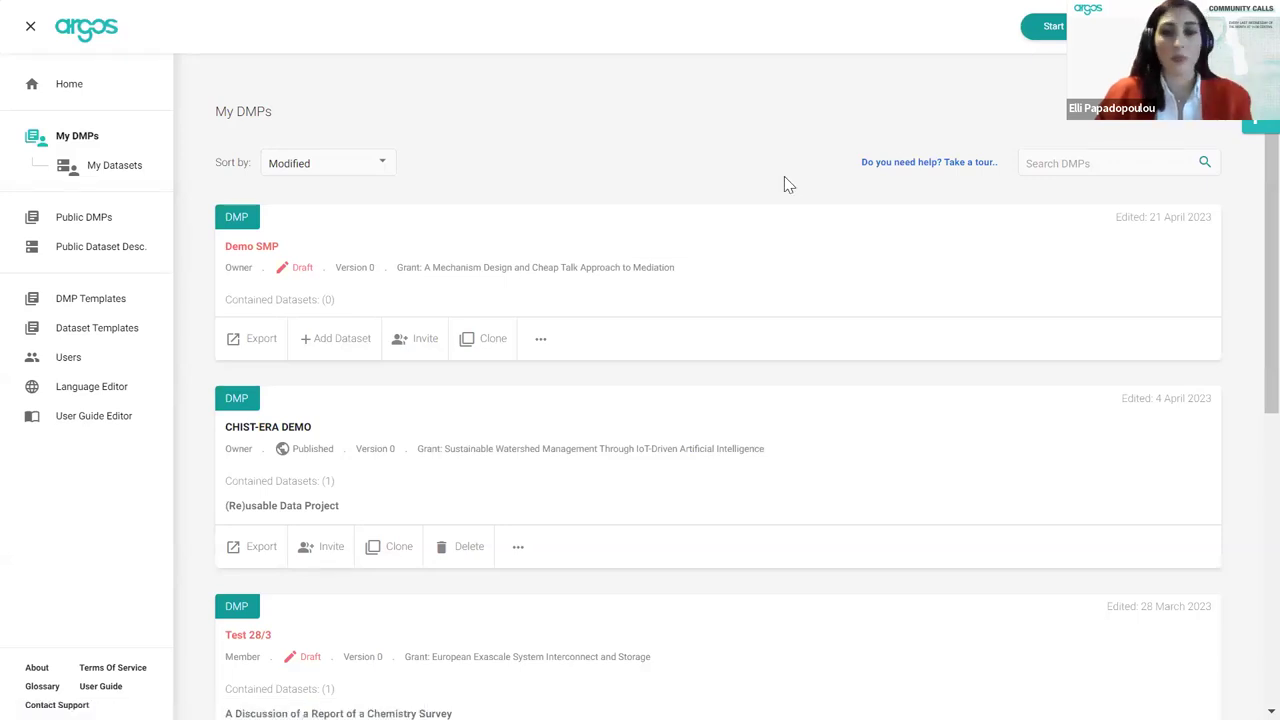
- Start a new DMP and title it 'Software Management Plan for Demo'
{"action": "left_click", "coordinate": [1052, 26]}
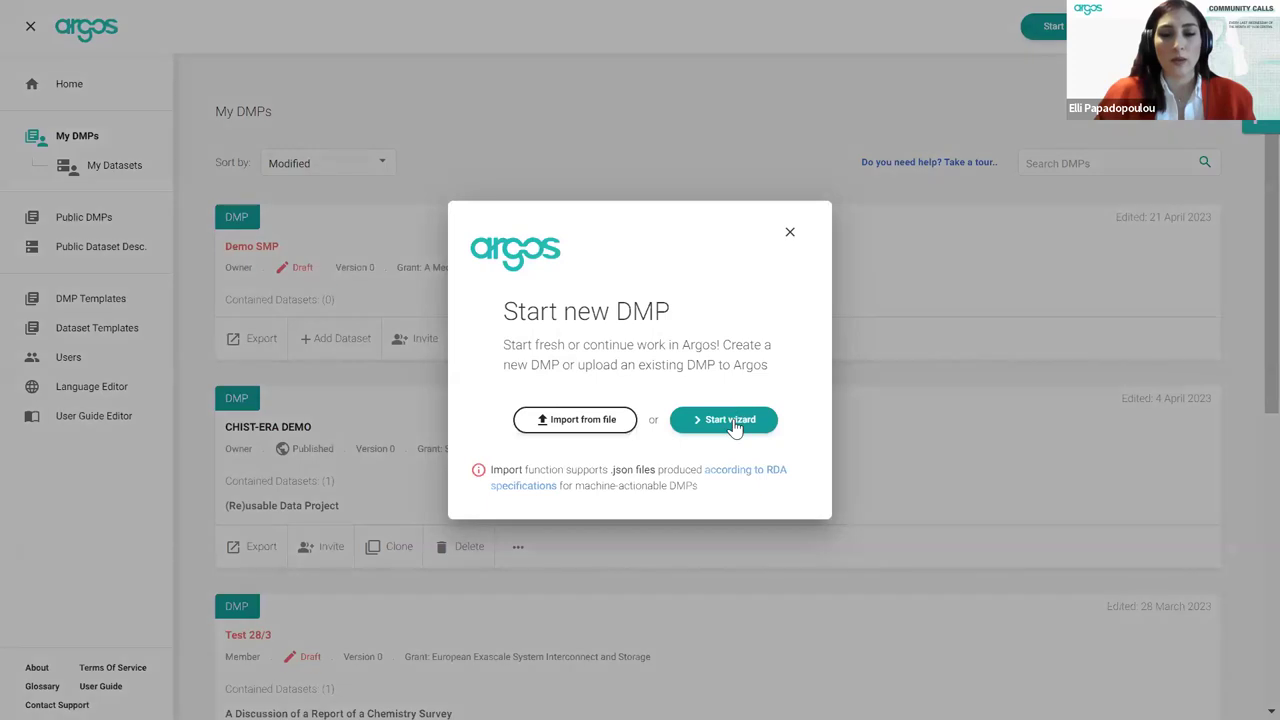
{"action": "left_click", "coordinate": [735, 422]}
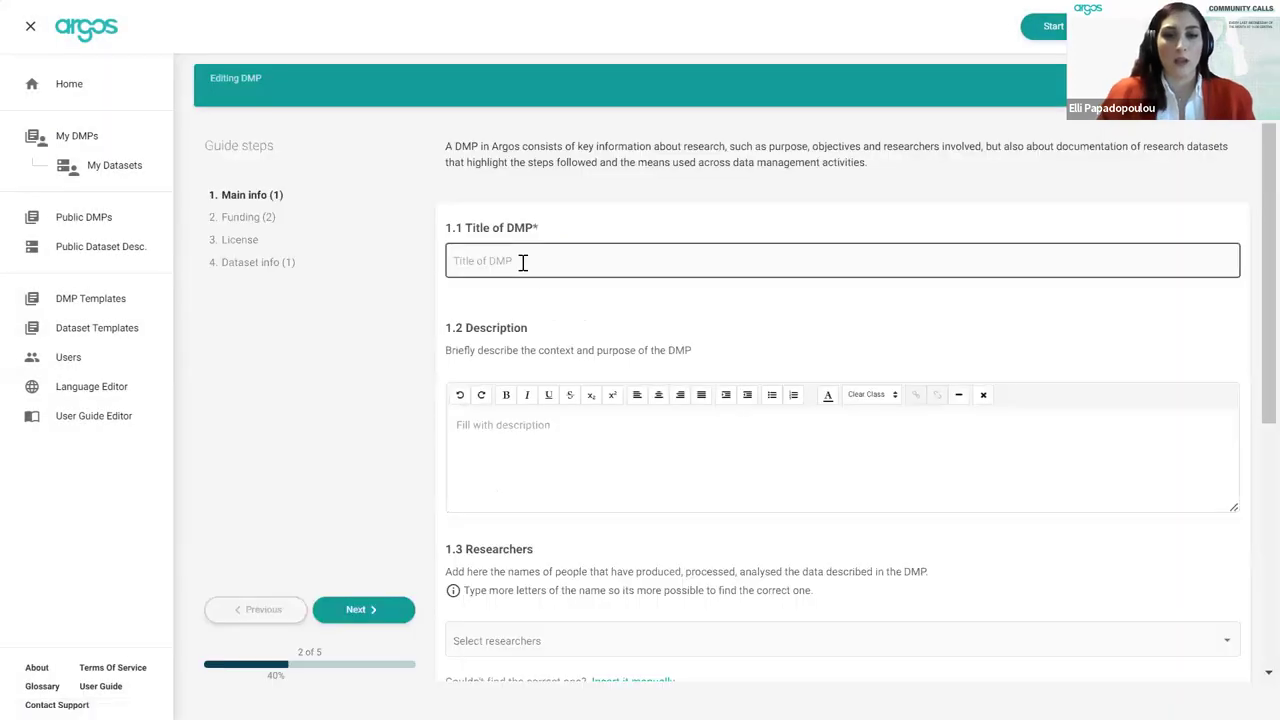
{"action": "left_click", "coordinate": [522, 262]}
{"action": "type", "text": "DMP"}
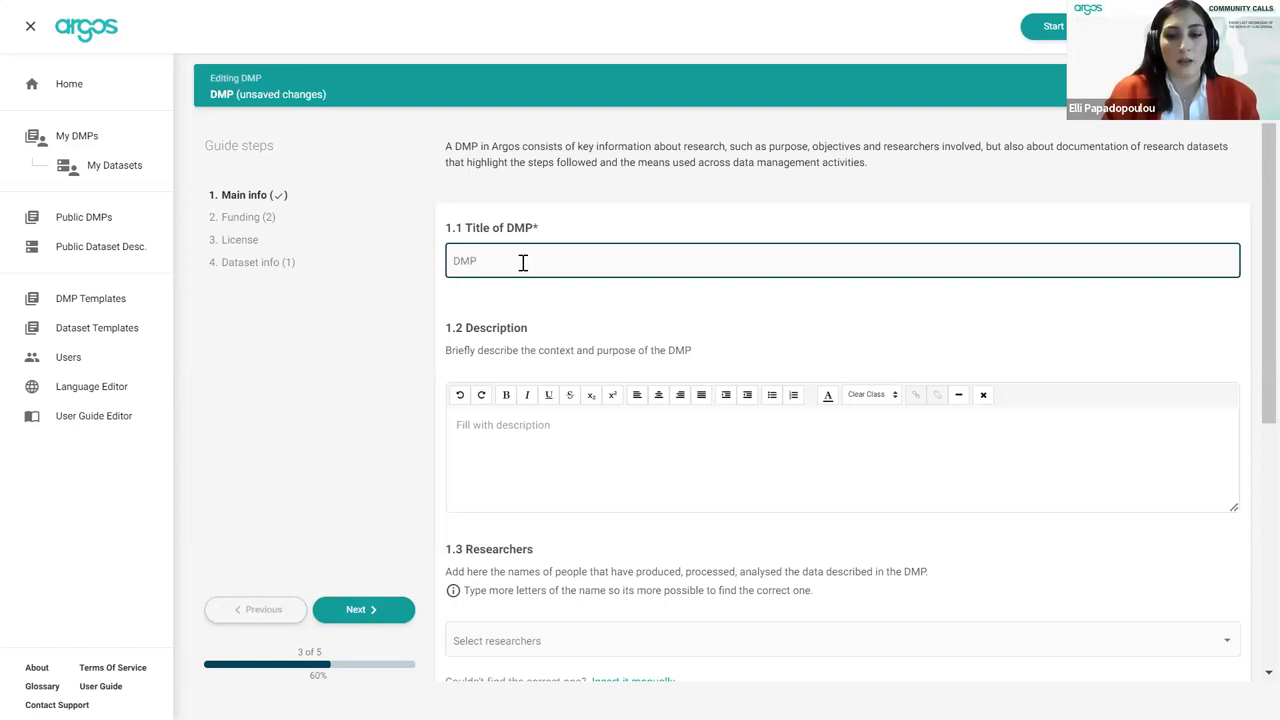
{"action": "key", "text": "BackSpace"}
{"action": "key", "text": "BackSpace"}
{"action": "key", "text": "BackSpace"}
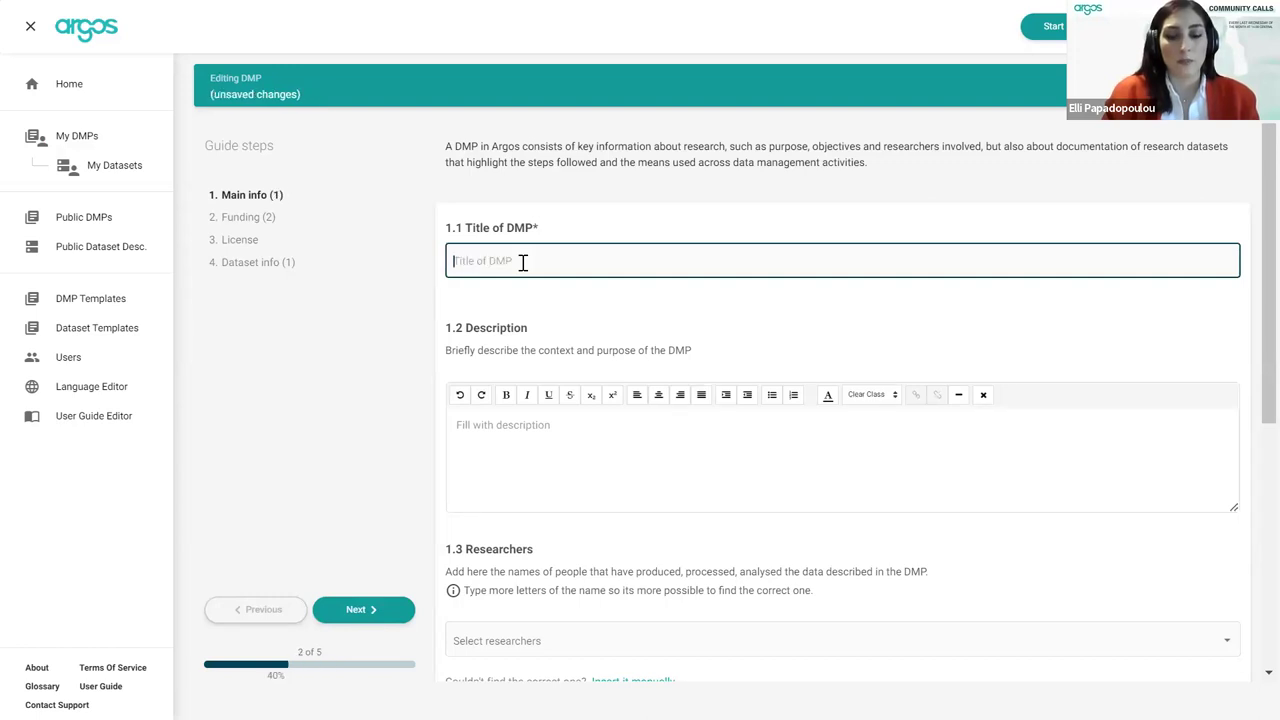
{"action": "type", "text": "Software M"}
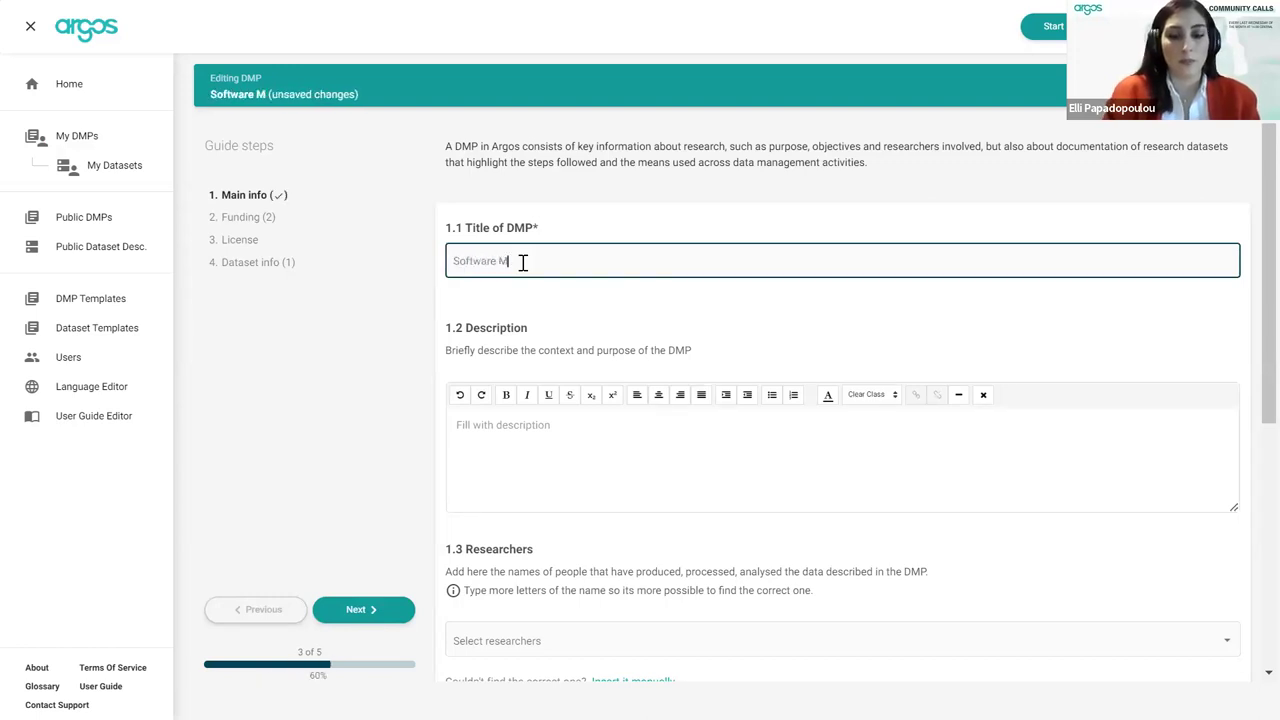
{"action": "type", "text": "anagement"}
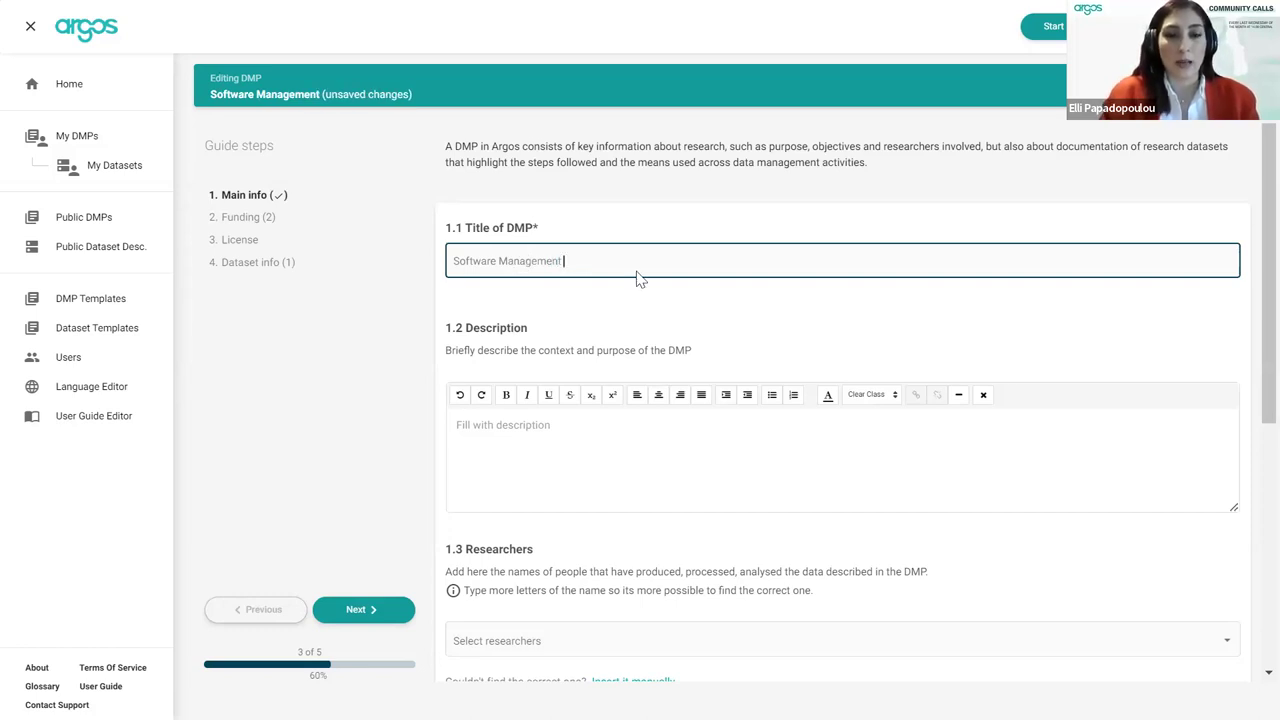
{"action": "type", "text": " Plan "}
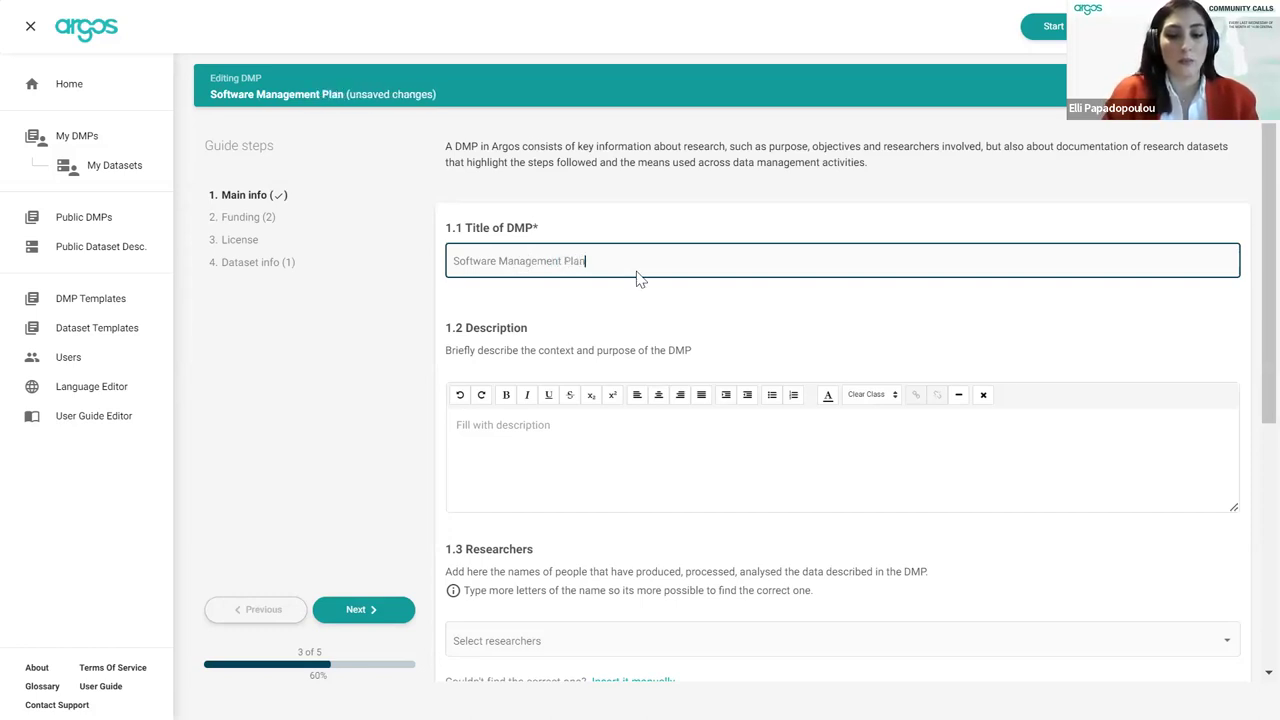
{"action": "type", "text": "for"}
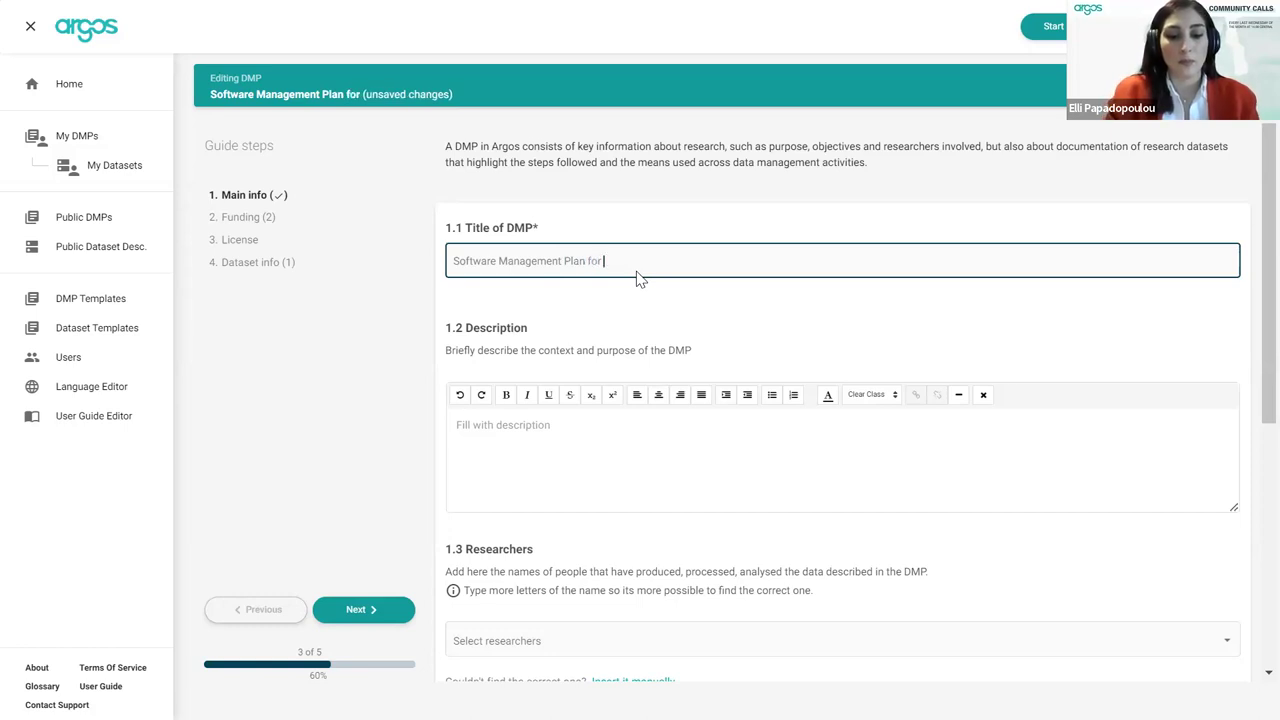
{"action": "type", "text": " Demo"}
- Enter 'Deccription' as the DMP description and move on to the Funding section
{"action": "left_click", "coordinate": [622, 449]}
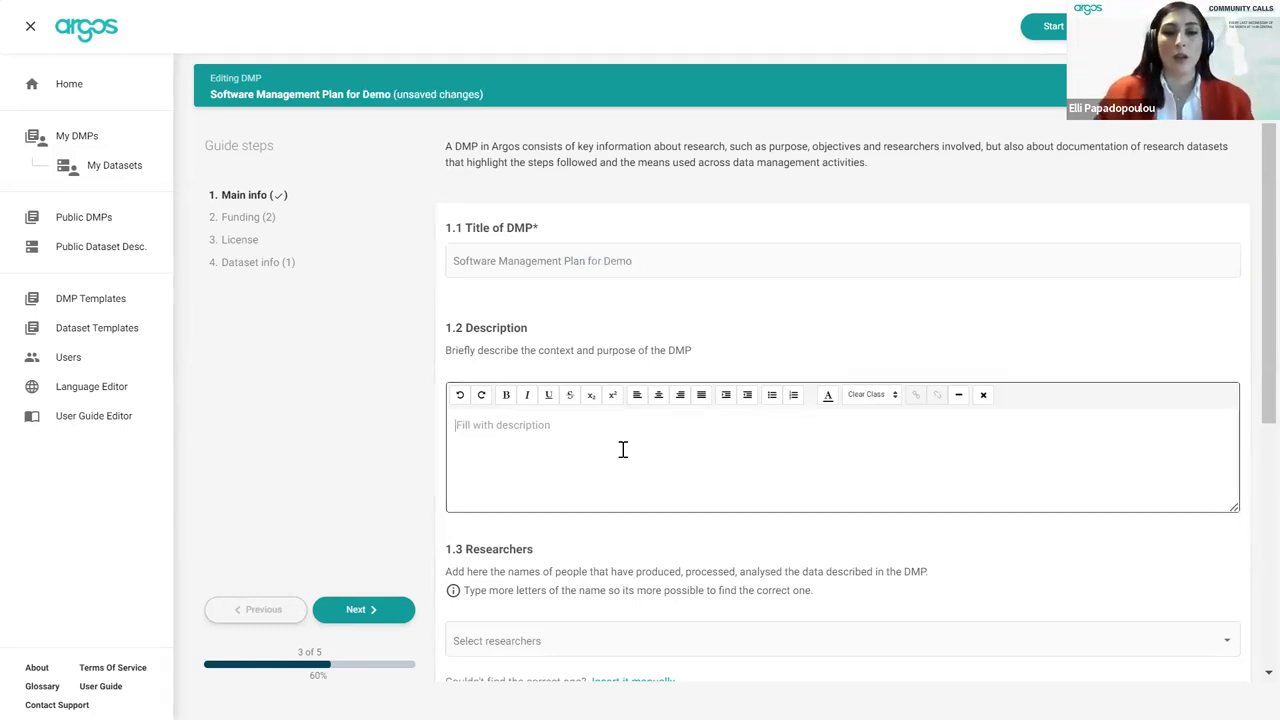
{"action": "type", "text": "Dec"}
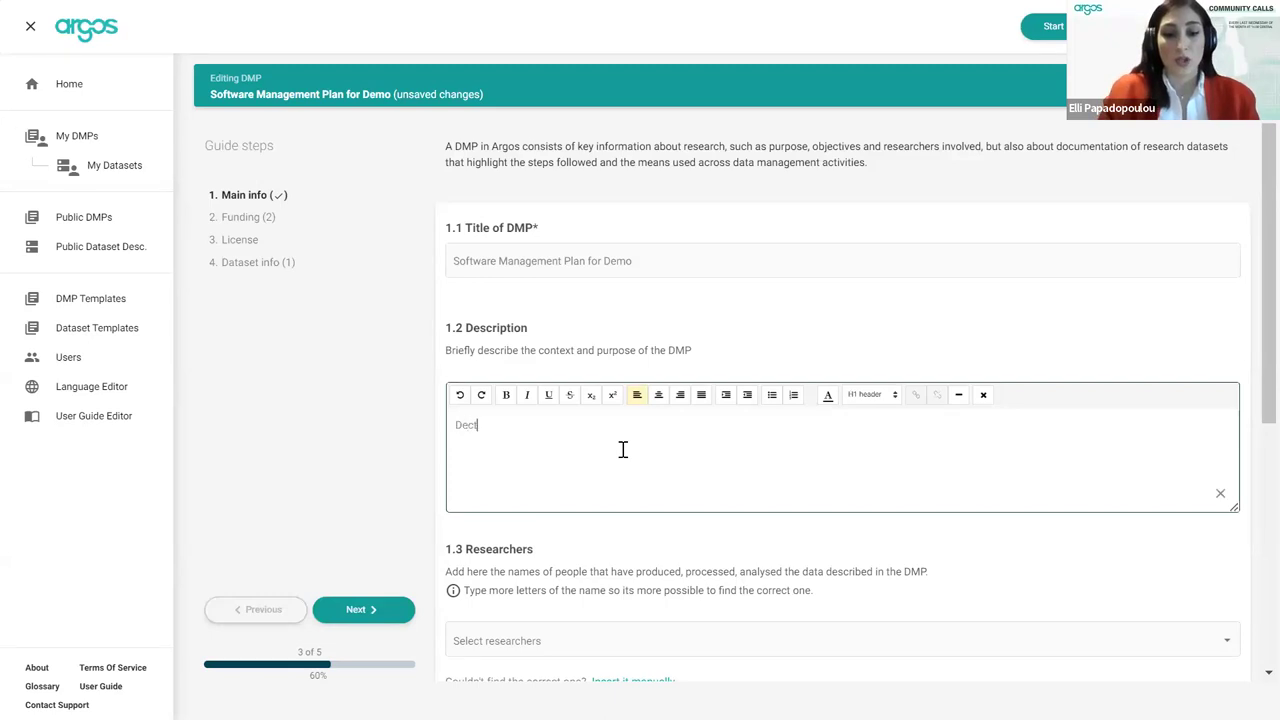
{"action": "type", "text": "cription"}
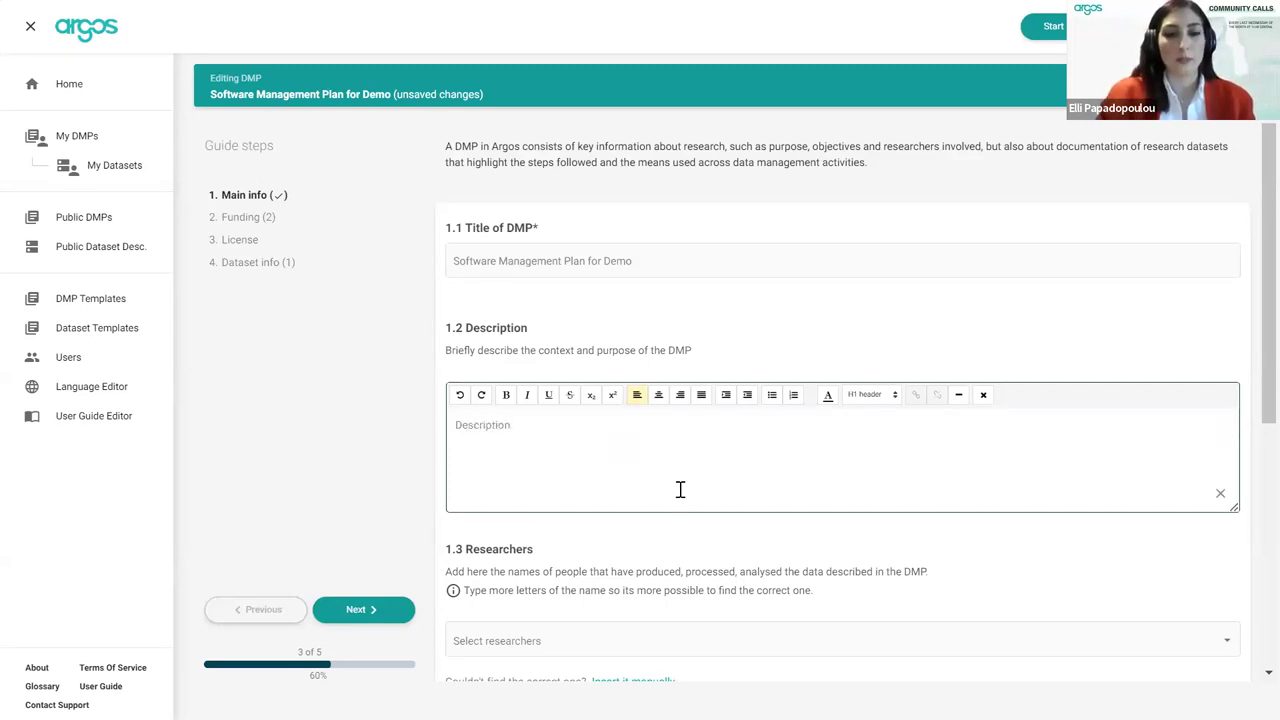
{"action": "scroll", "coordinate": [680, 489], "scroll_direction": "down", "scroll_amount": 2}
{"action": "scroll", "coordinate": [560, 520], "scroll_direction": "down", "scroll_amount": 1}
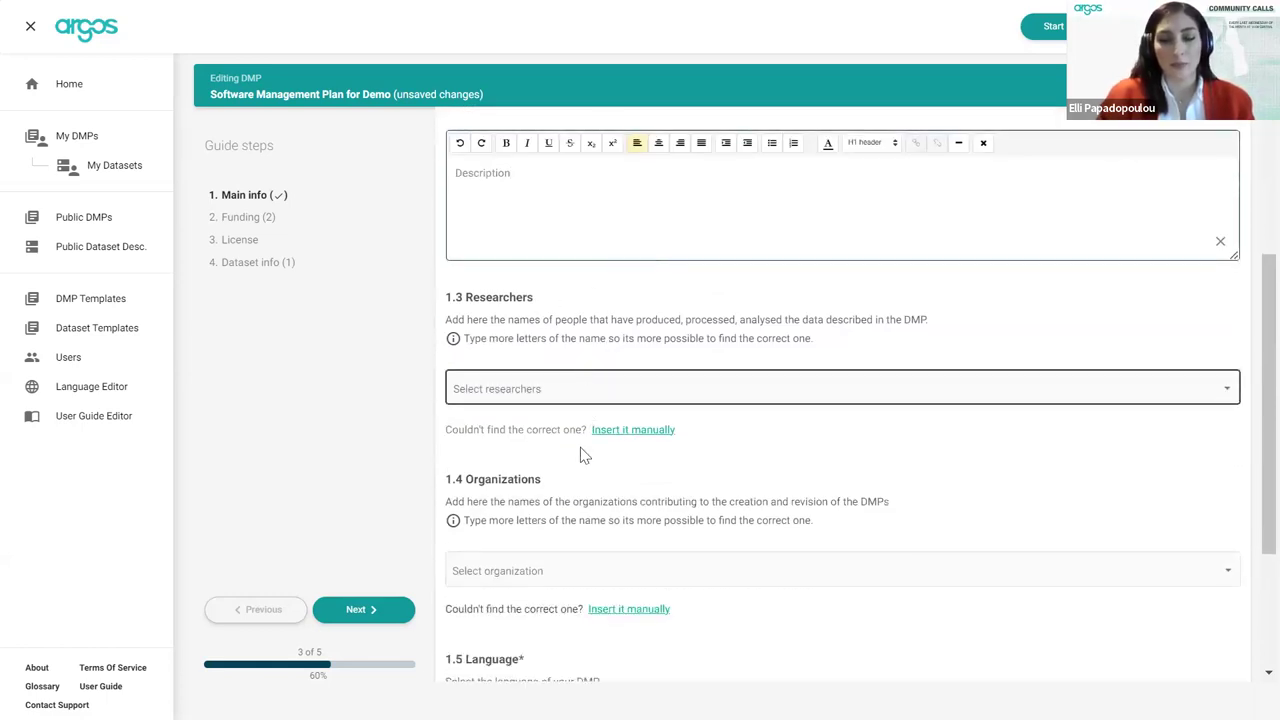
{"action": "scroll", "coordinate": [580, 447], "scroll_direction": "down", "scroll_amount": 1}
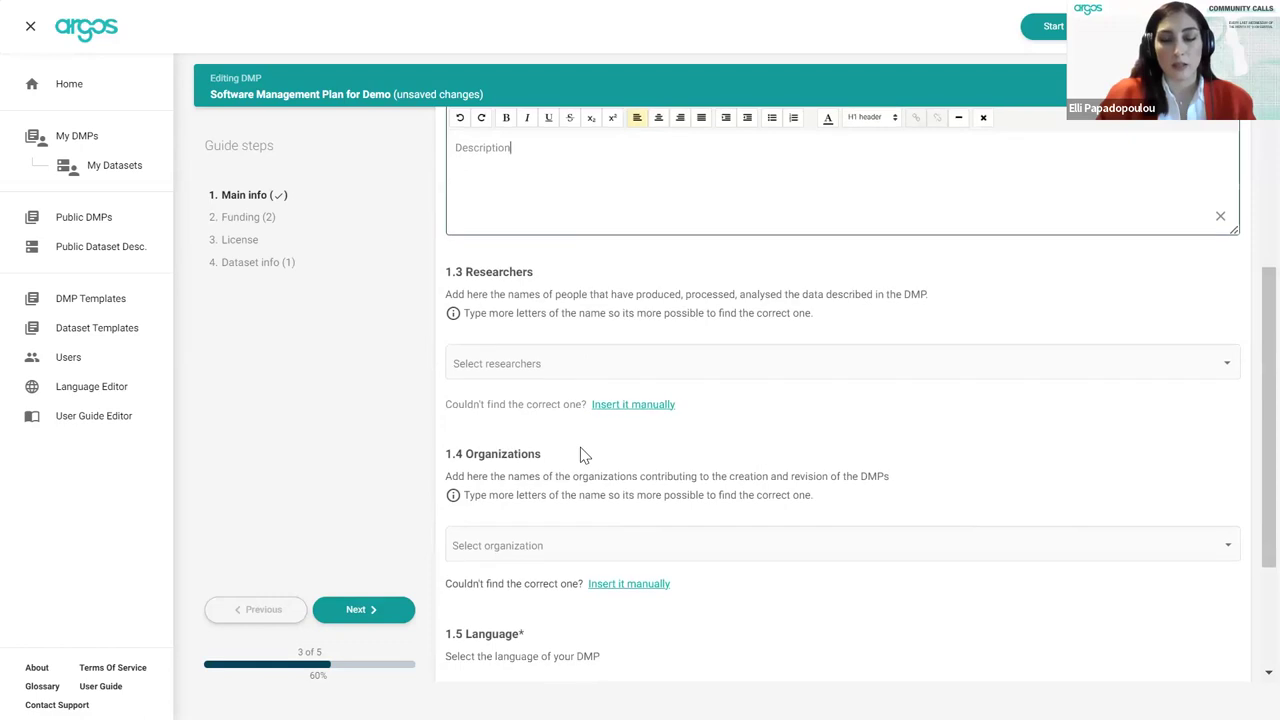
{"action": "scroll", "coordinate": [585, 455], "scroll_direction": "up", "scroll_amount": 2}
{"action": "scroll", "coordinate": [583, 451], "scroll_direction": "down", "scroll_amount": 3}
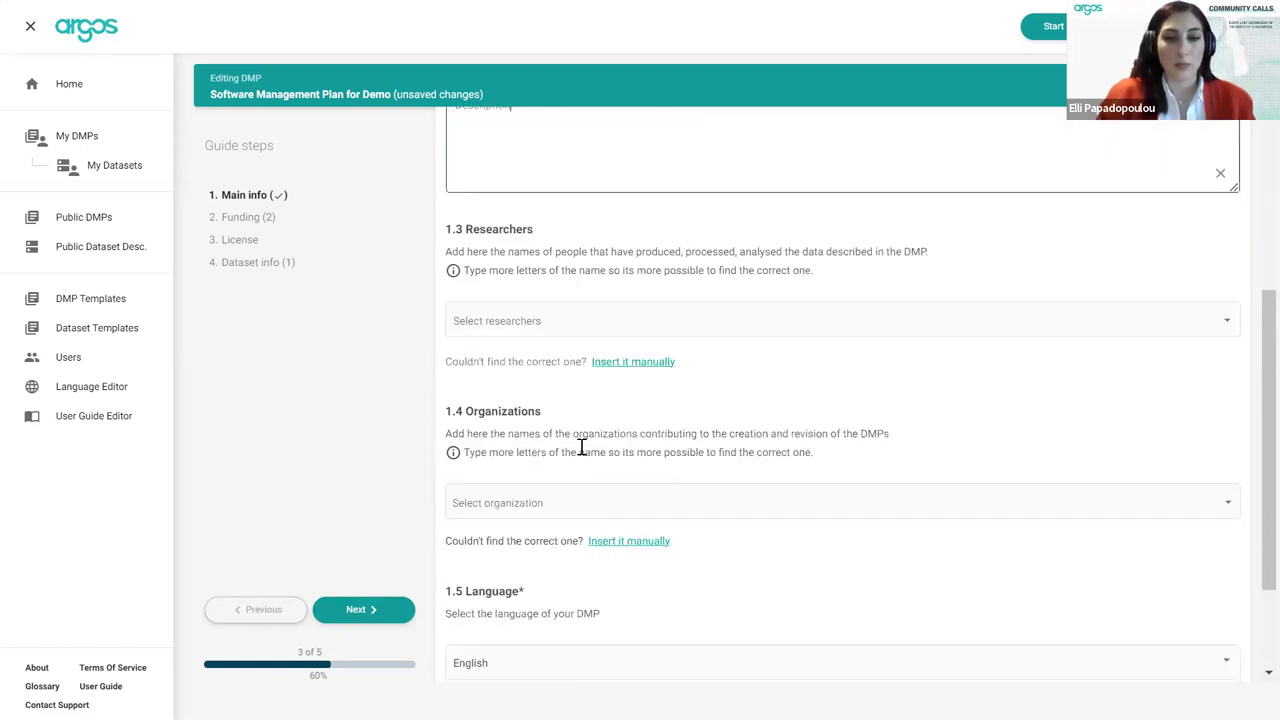
{"action": "scroll", "coordinate": [575, 452], "scroll_direction": "down", "scroll_amount": 1}
{"action": "scroll", "coordinate": [522, 493], "scroll_direction": "down", "scroll_amount": 1}
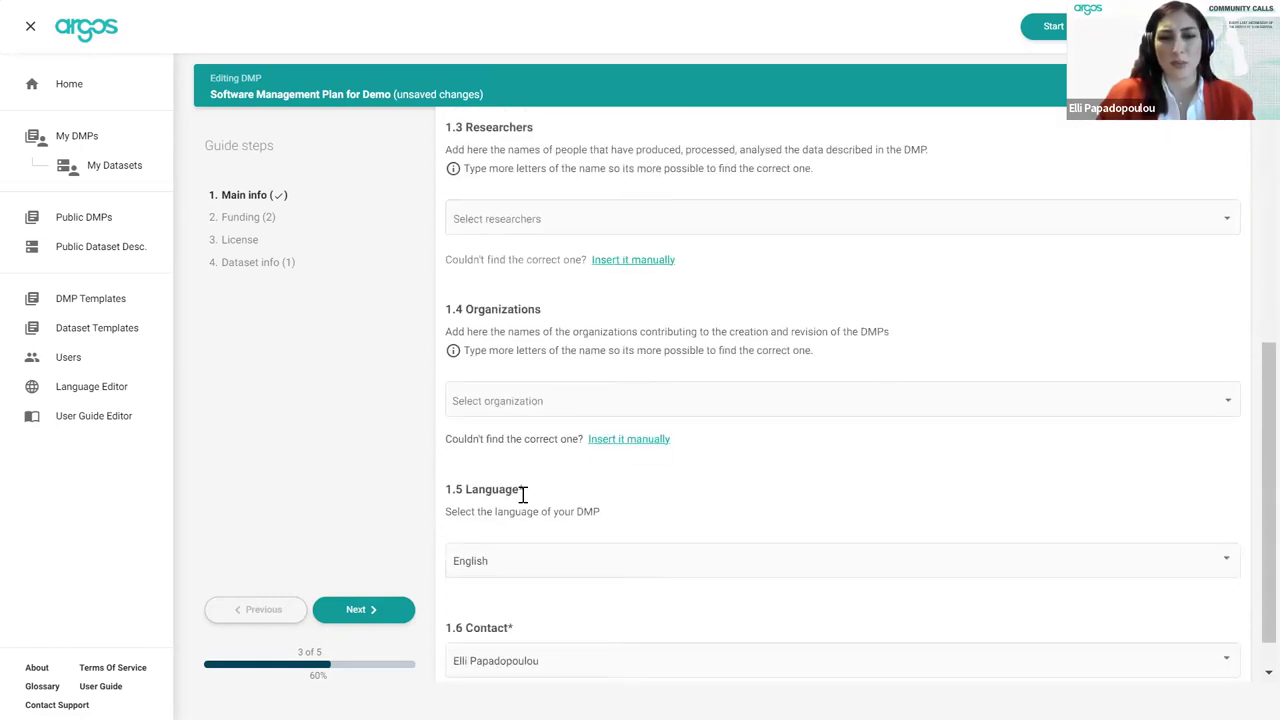
{"action": "scroll", "coordinate": [522, 495], "scroll_direction": "down", "scroll_amount": 2}
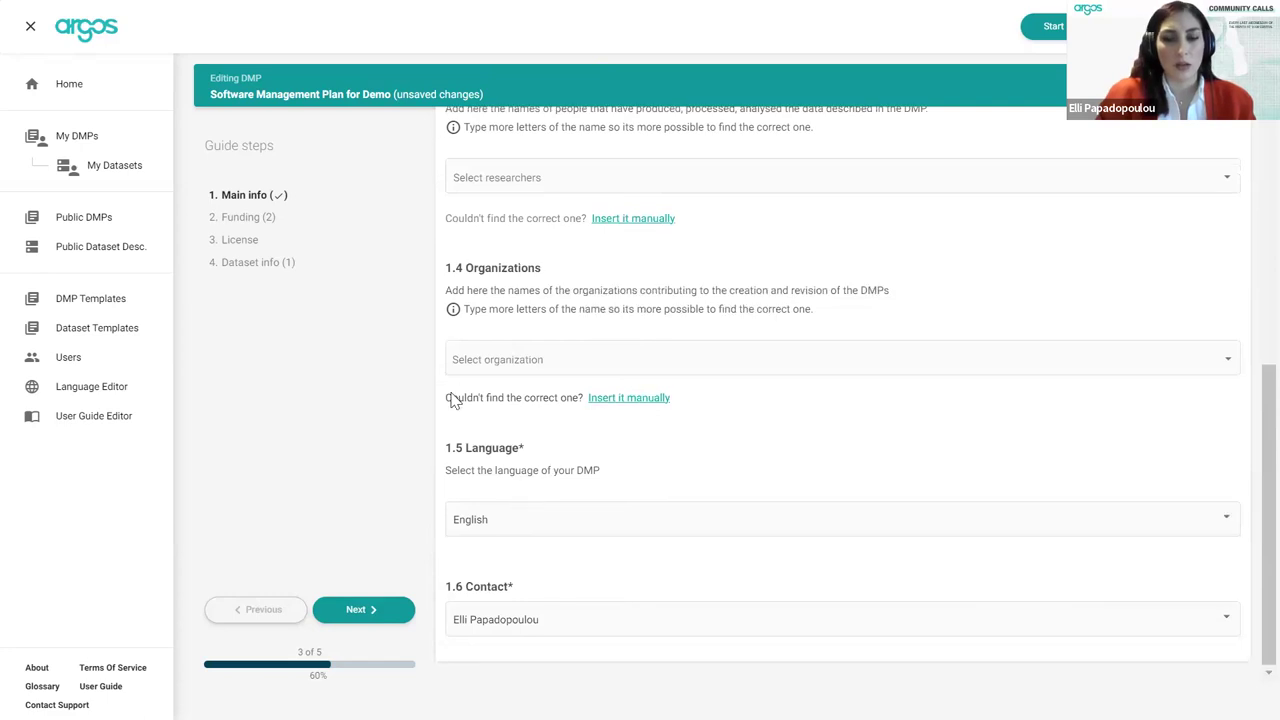
{"action": "left_click", "coordinate": [247, 220]}
- Set European Commission as funder with the Alzheimer biomarker grant 849834
{"action": "left_click", "coordinate": [552, 317]}
{"action": "type", "text": "Europ"}
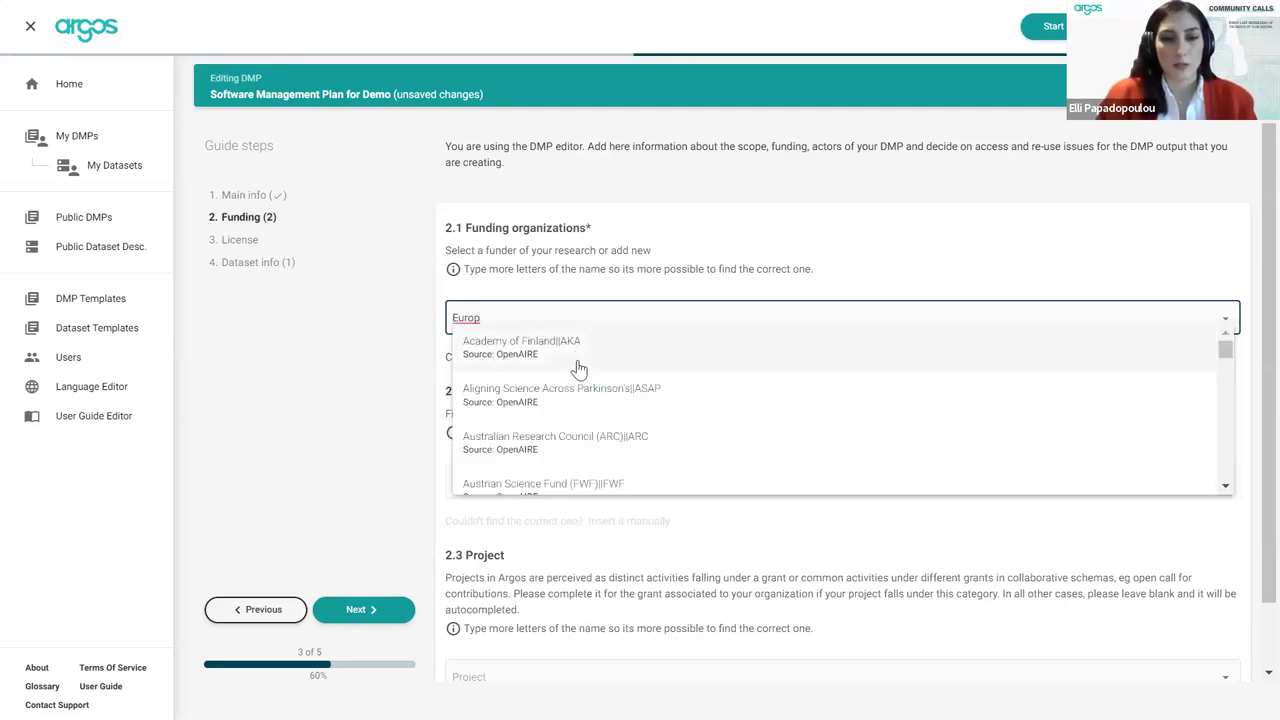
{"action": "left_click", "coordinate": [553, 358]}
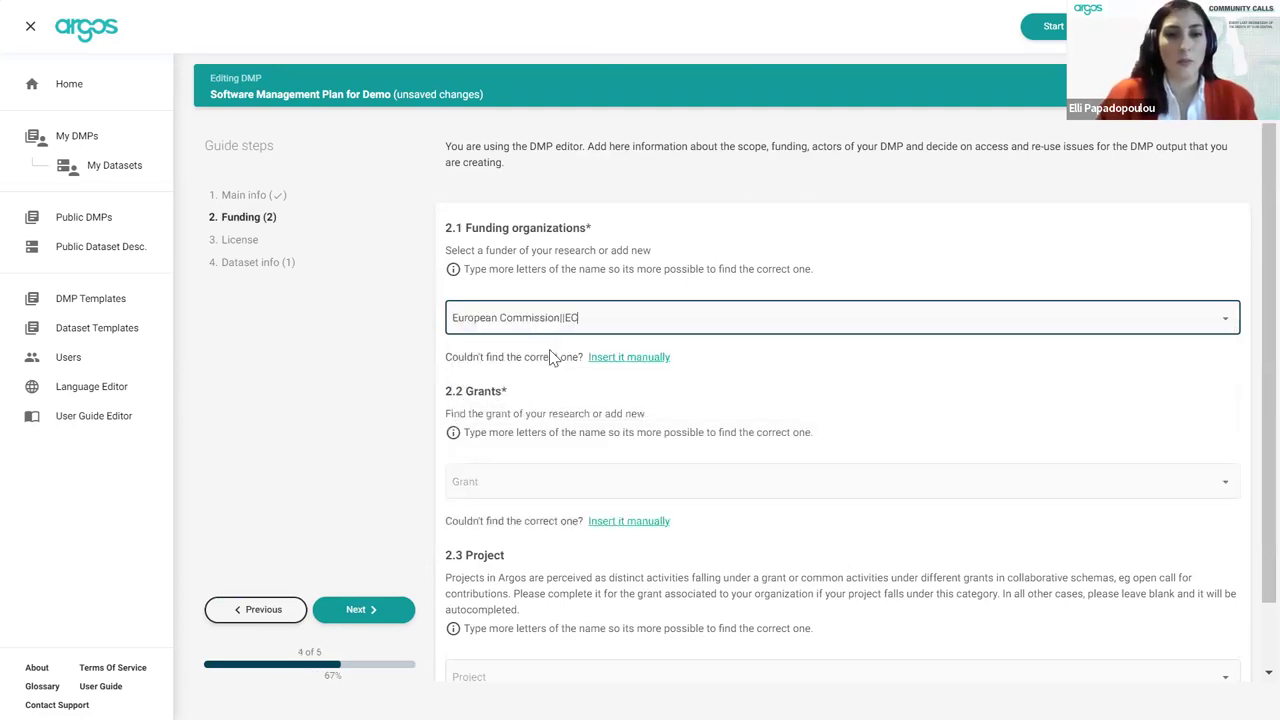
{"action": "left_click", "coordinate": [560, 481]}
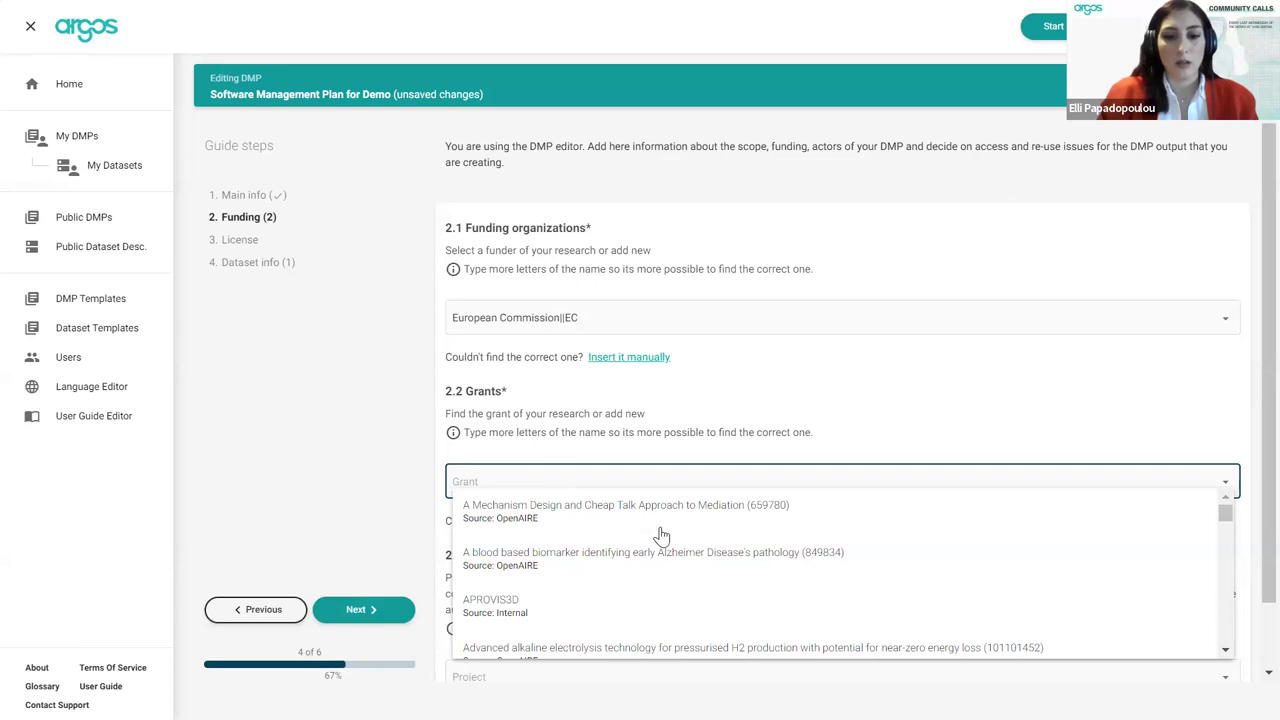
{"action": "left_click", "coordinate": [701, 556]}
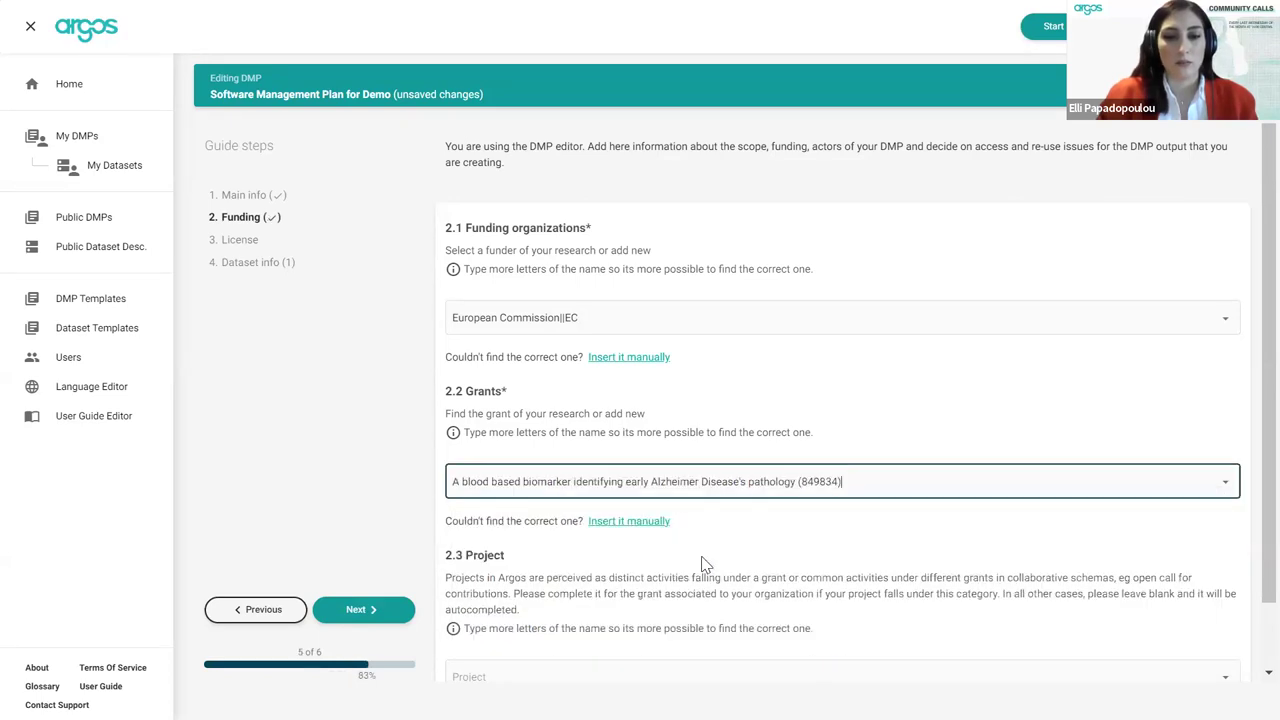
{"action": "scroll", "coordinate": [727, 563], "scroll_direction": "down", "scroll_amount": 1}
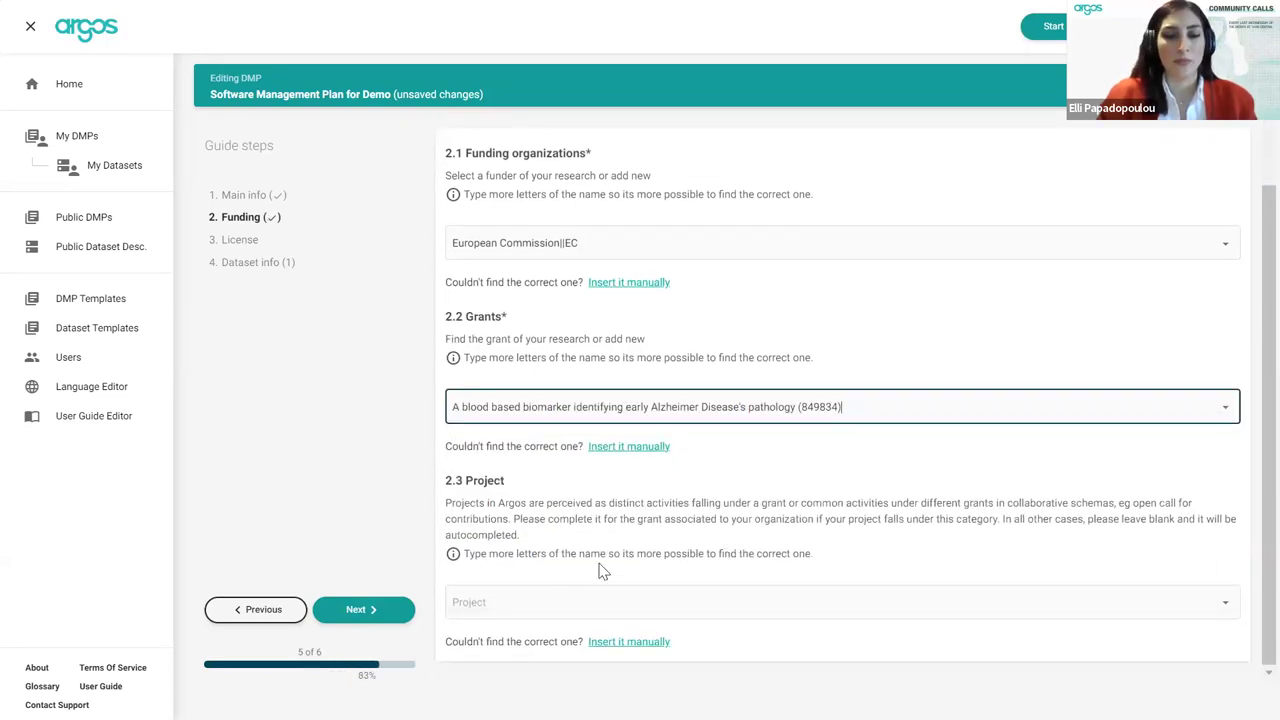
- Give the DMP a Creative Commons Attribution 4.0 licence with Open Access, then go to Dataset info
{"action": "left_click", "coordinate": [240, 241]}
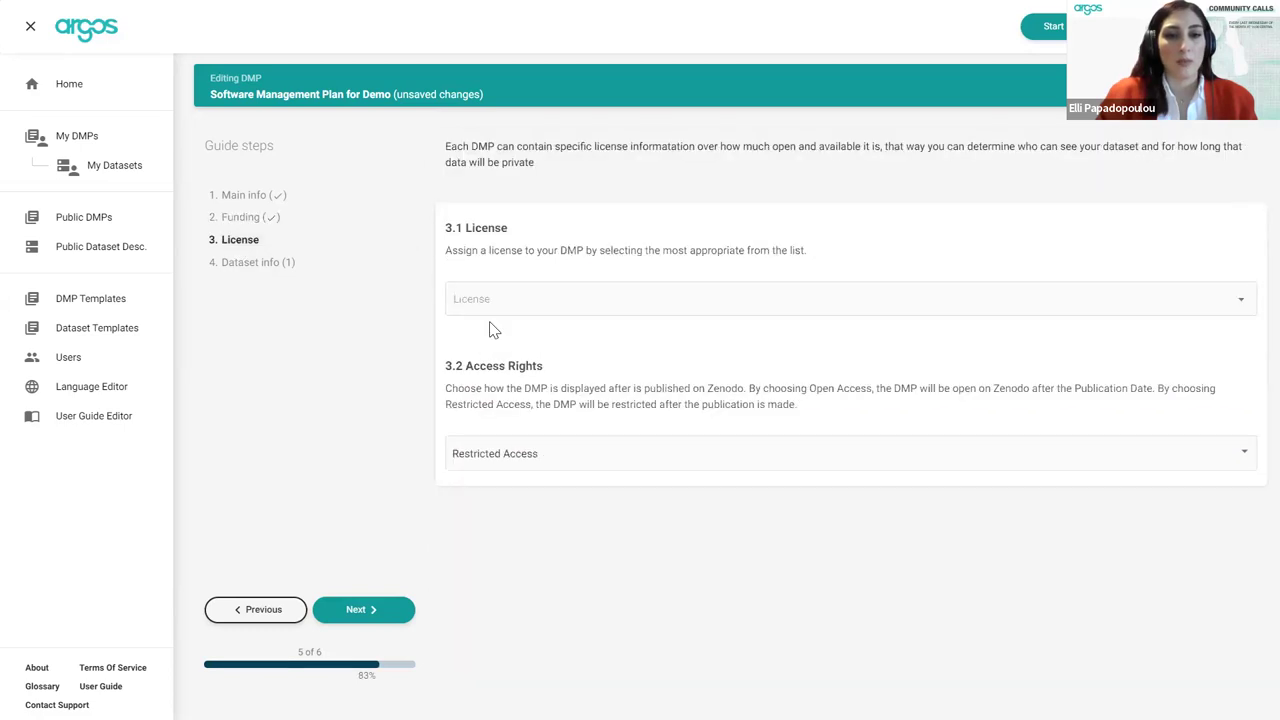
{"action": "left_click", "coordinate": [487, 298]}
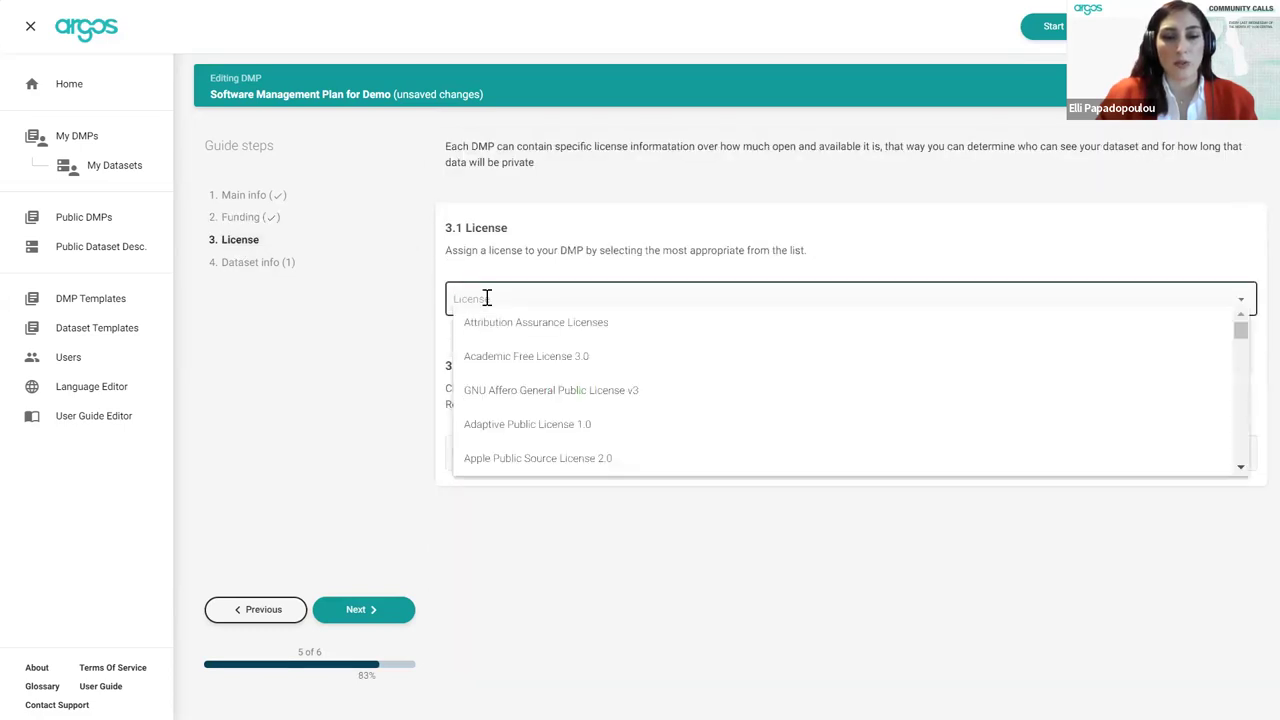
{"action": "type", "text": "creative"}
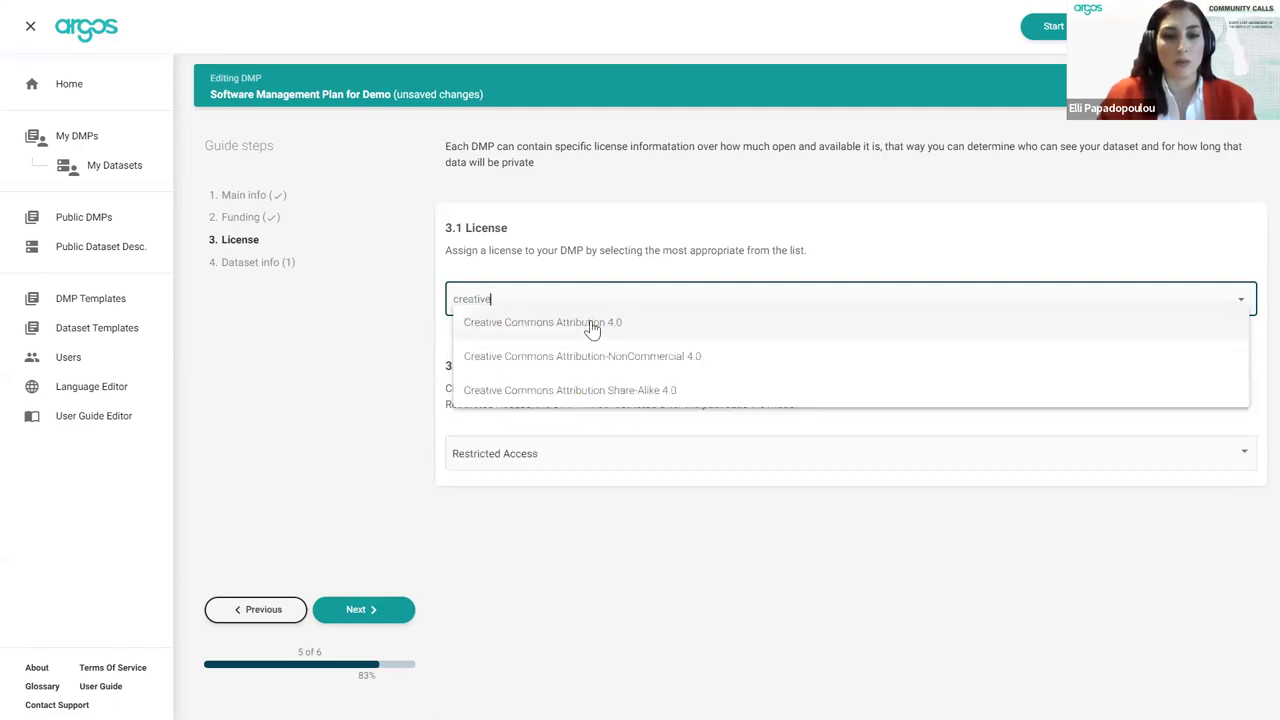
{"action": "left_click", "coordinate": [592, 323]}
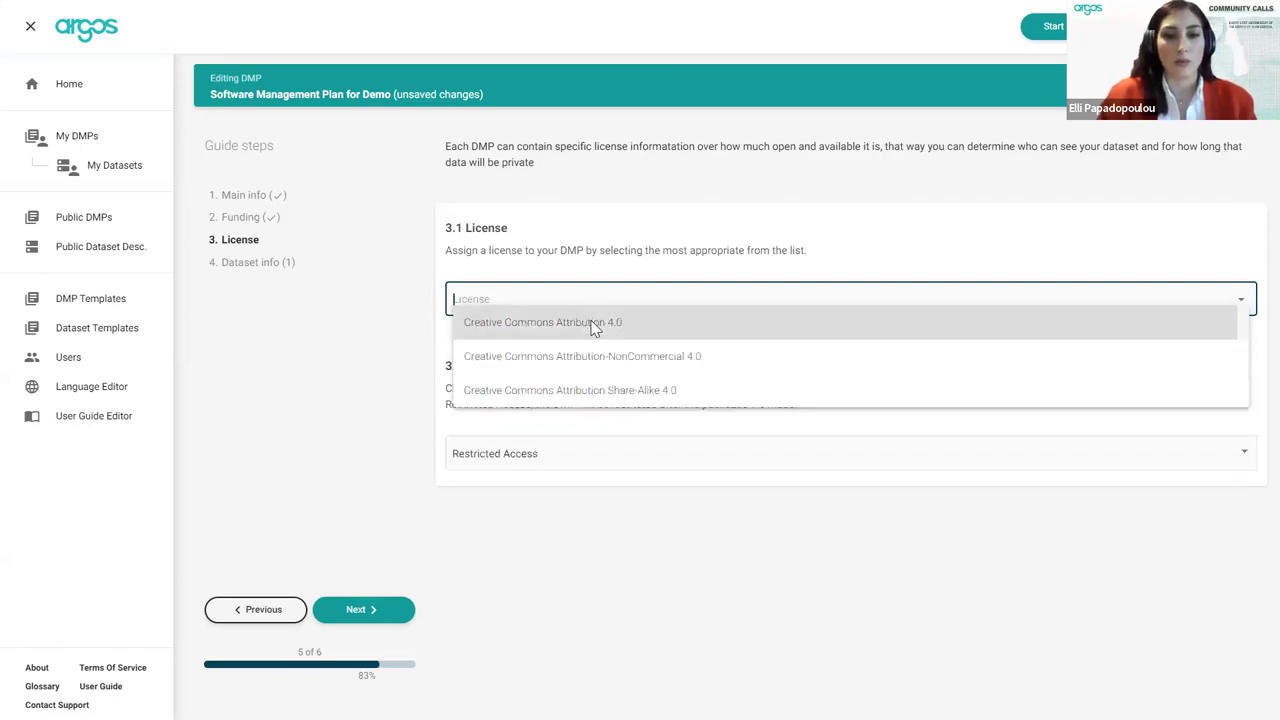
{"action": "left_click", "coordinate": [531, 451]}
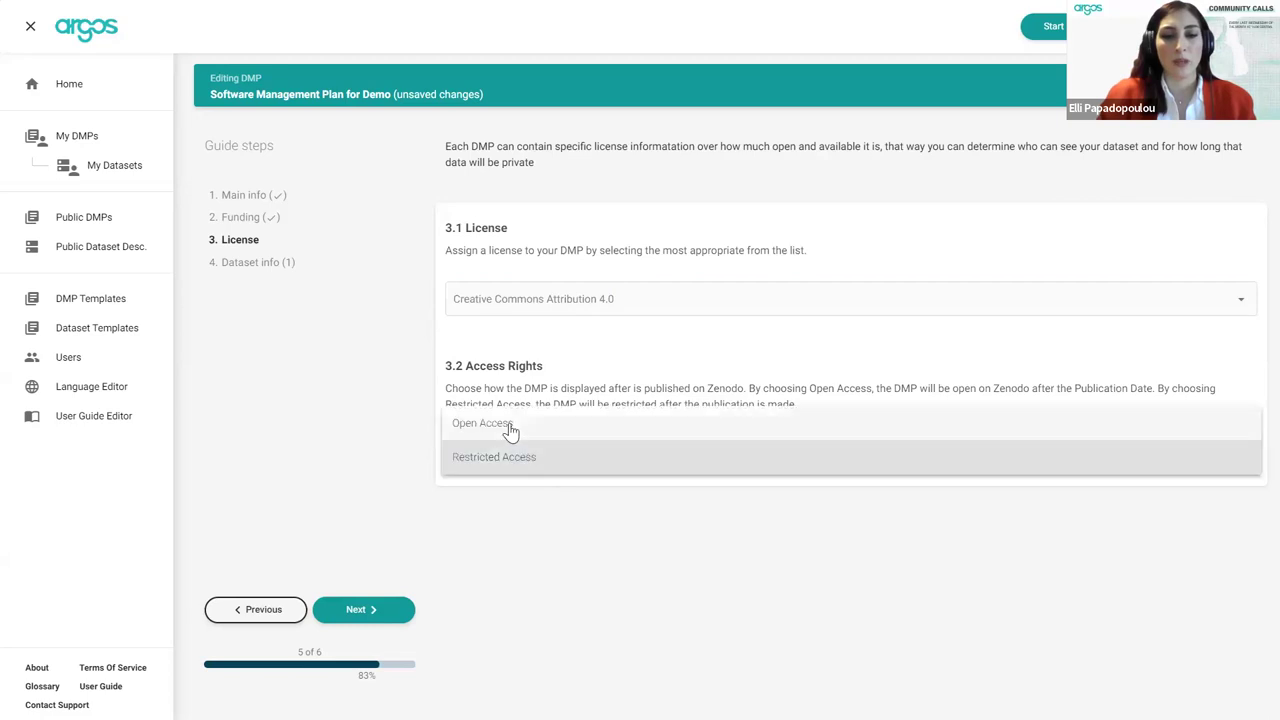
{"action": "left_click", "coordinate": [509, 424]}
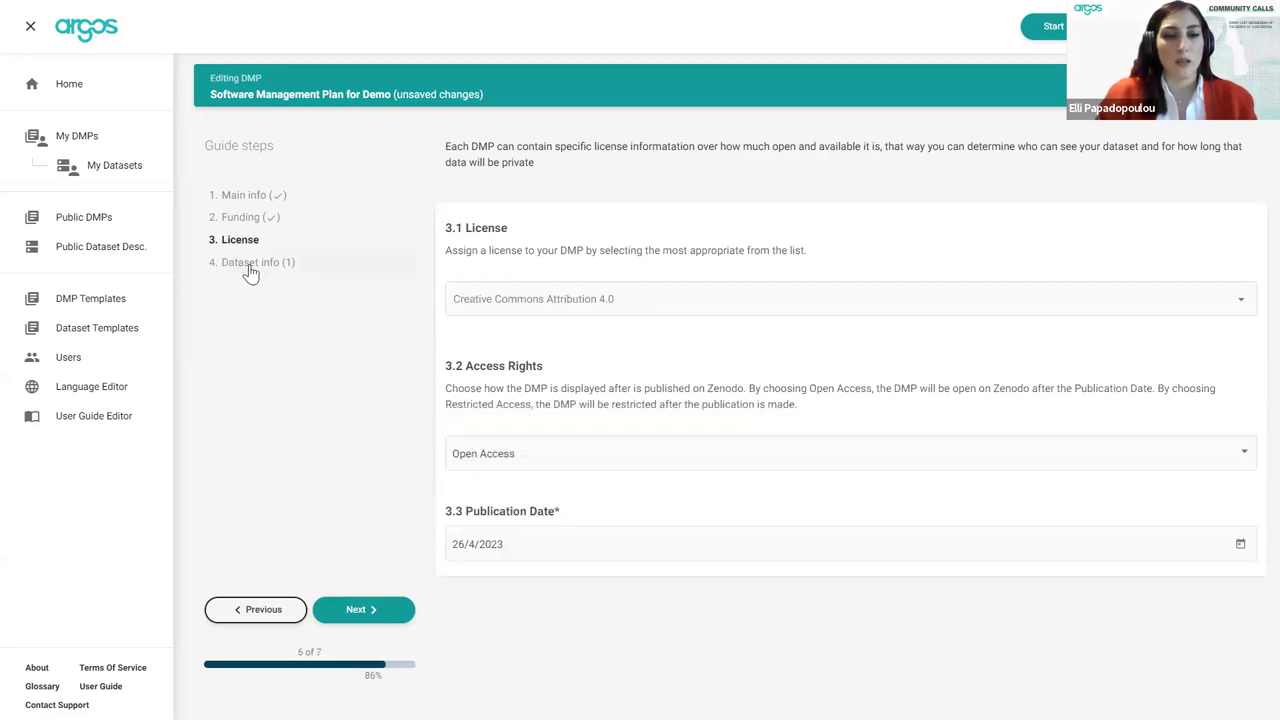
{"action": "left_click", "coordinate": [250, 265]}
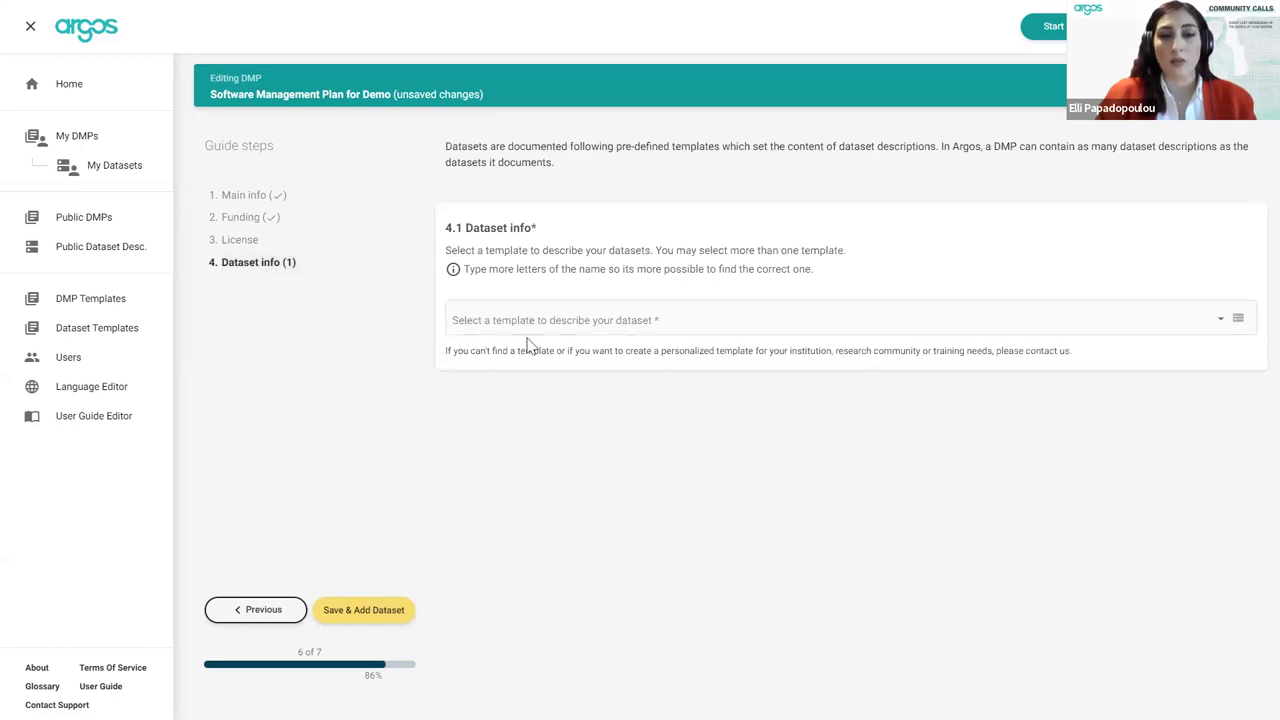
- Select SSI Template and Horizon 2020 as the DMP's dataset templates
{"action": "left_click", "coordinate": [560, 316]}
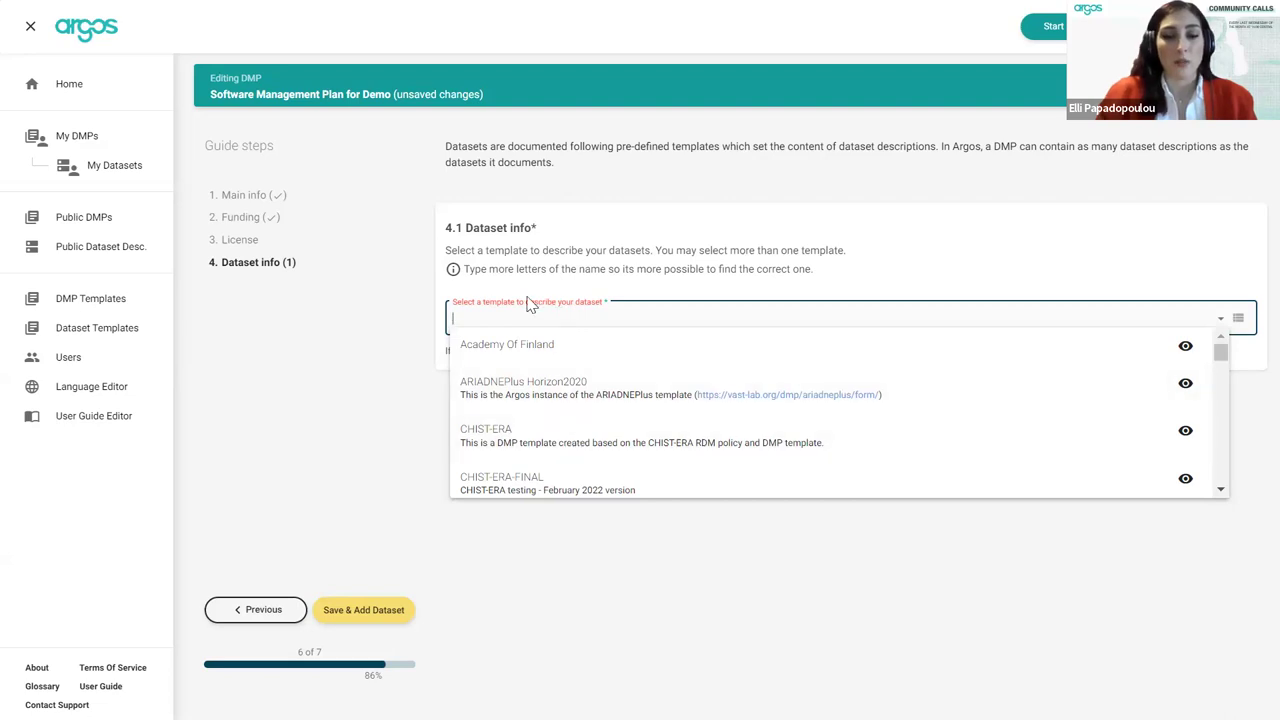
{"action": "type", "text": "ssi"}
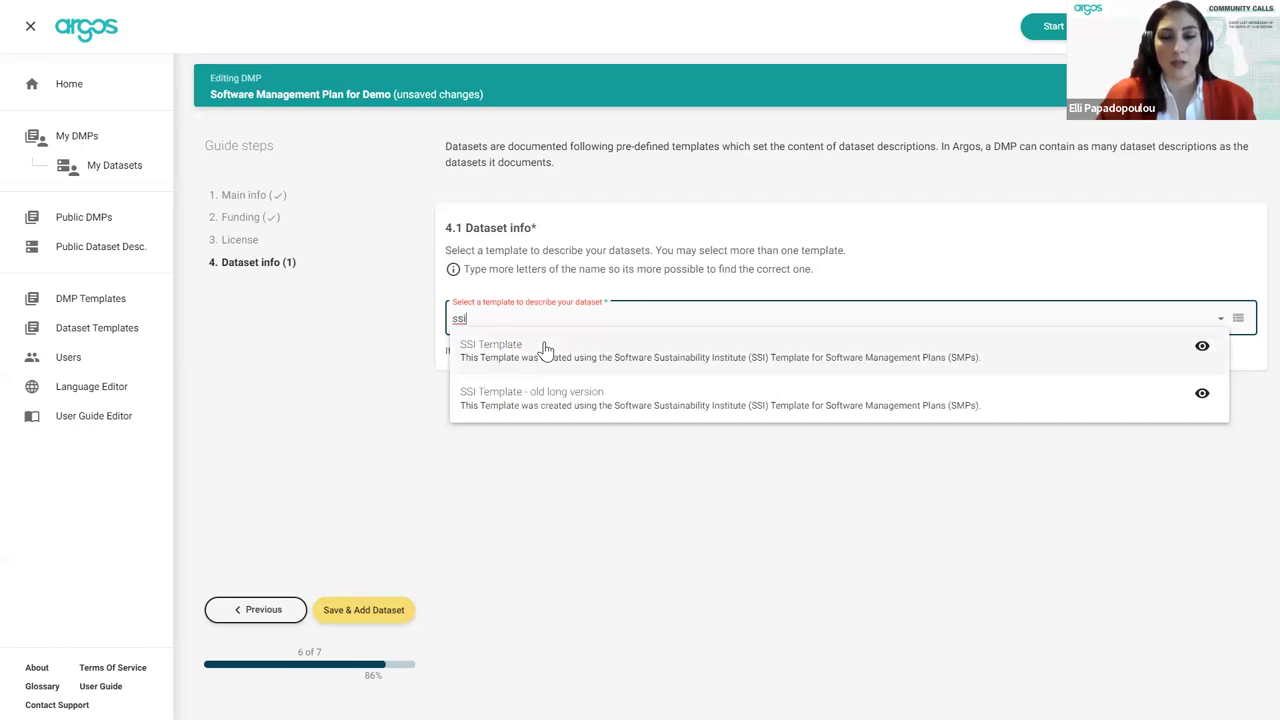
{"action": "left_click", "coordinate": [545, 348]}
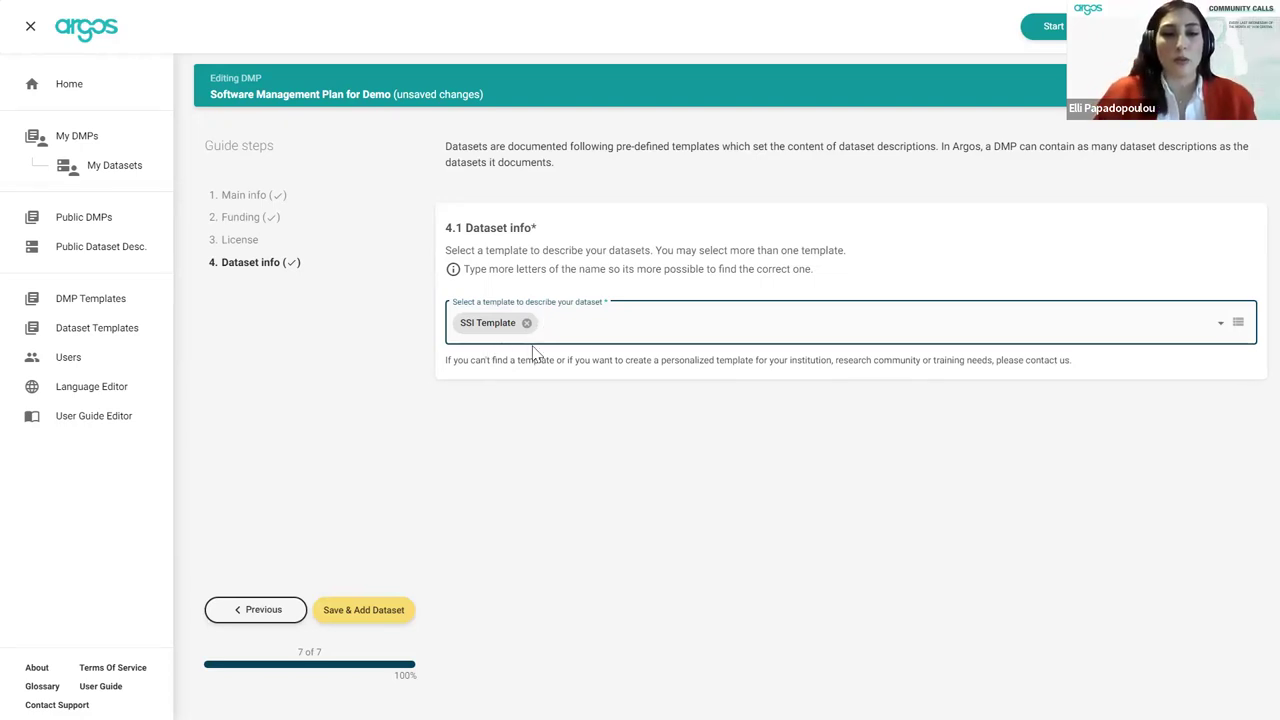
{"action": "type", "text": "horizon"}
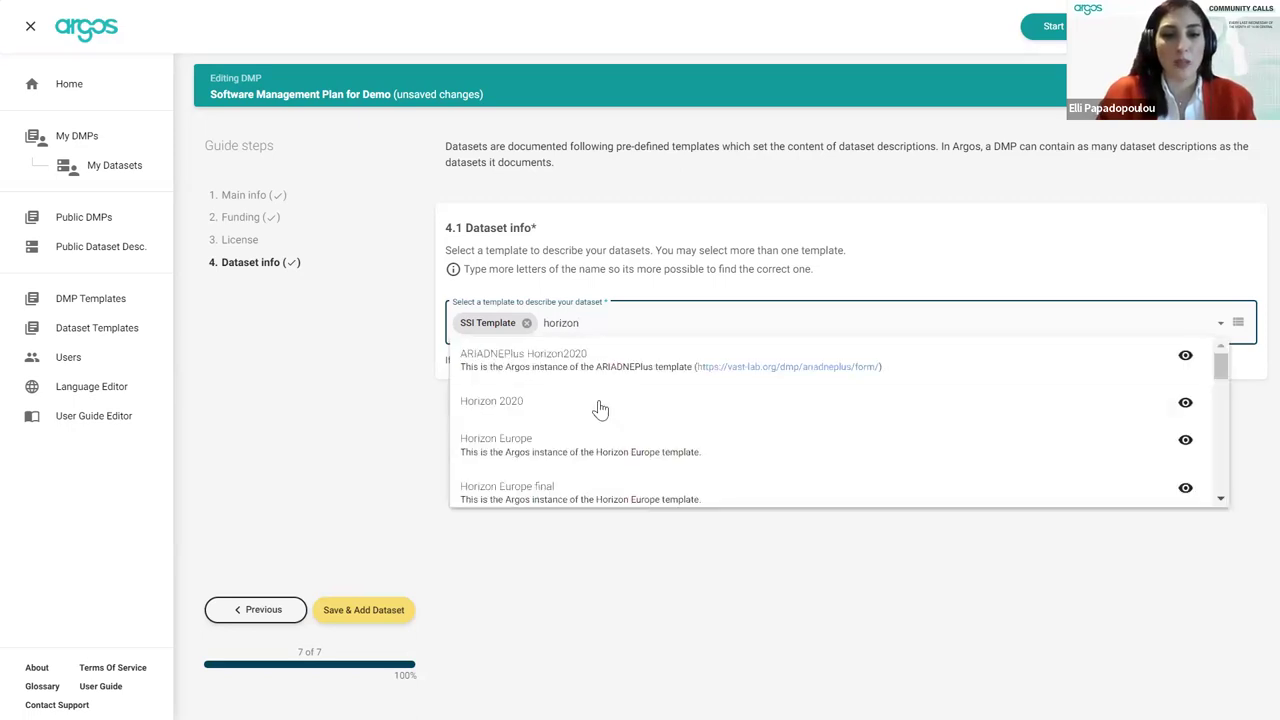
{"action": "left_click", "coordinate": [600, 403]}
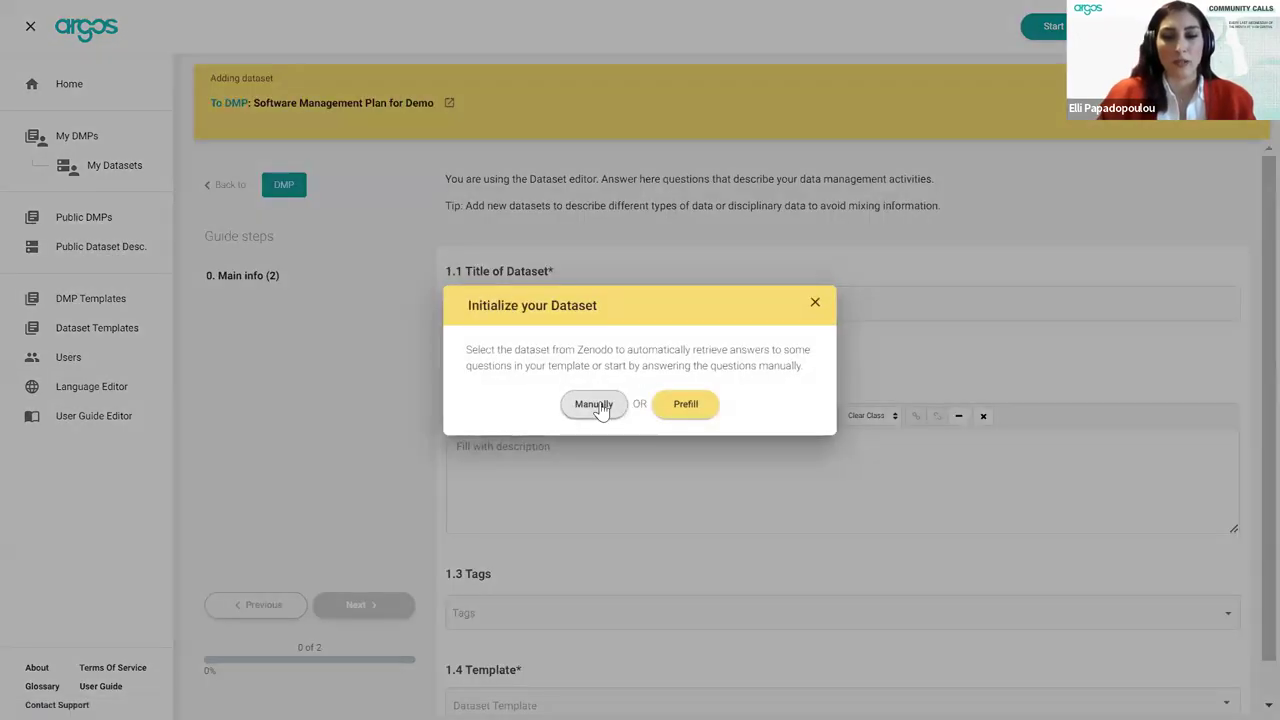
- Choose to initialize the dataset manually rather than prefilling it from Zenodo
{"action": "left_click", "coordinate": [596, 405]}
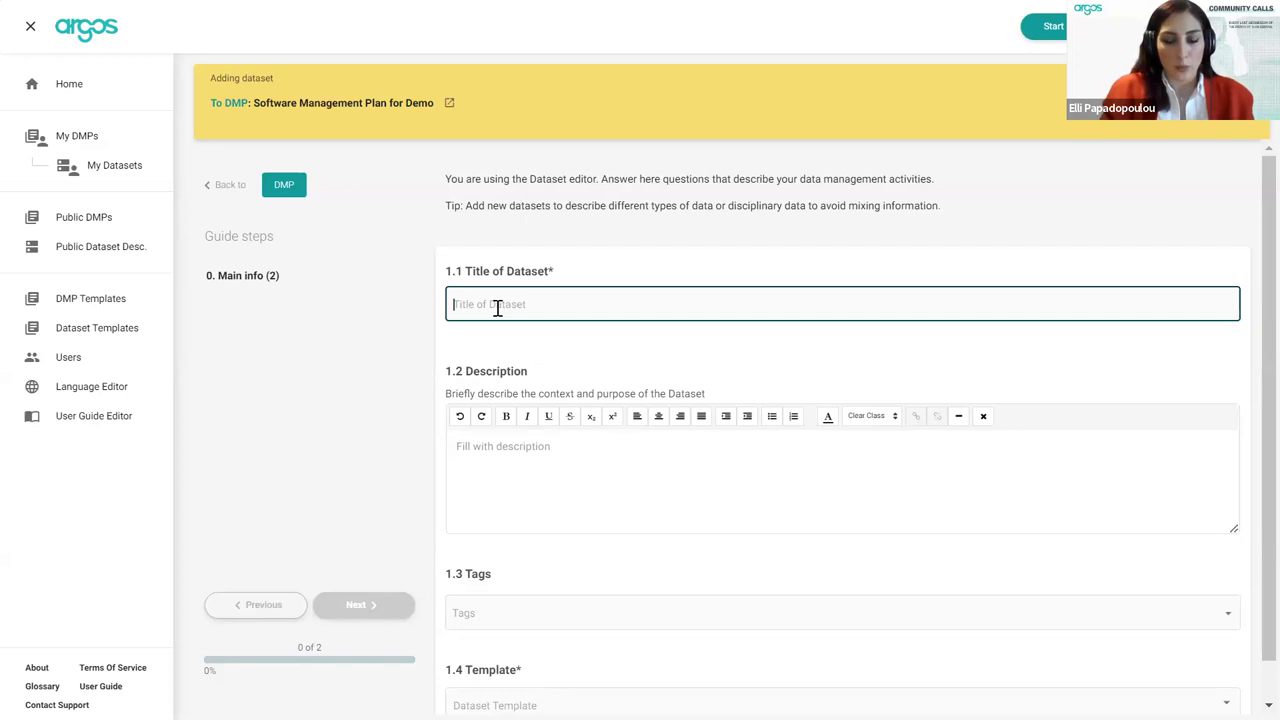
- Title the dataset 'Software Demo Title' with description 'Description for project'
{"action": "type", "text": "Softwarr"}
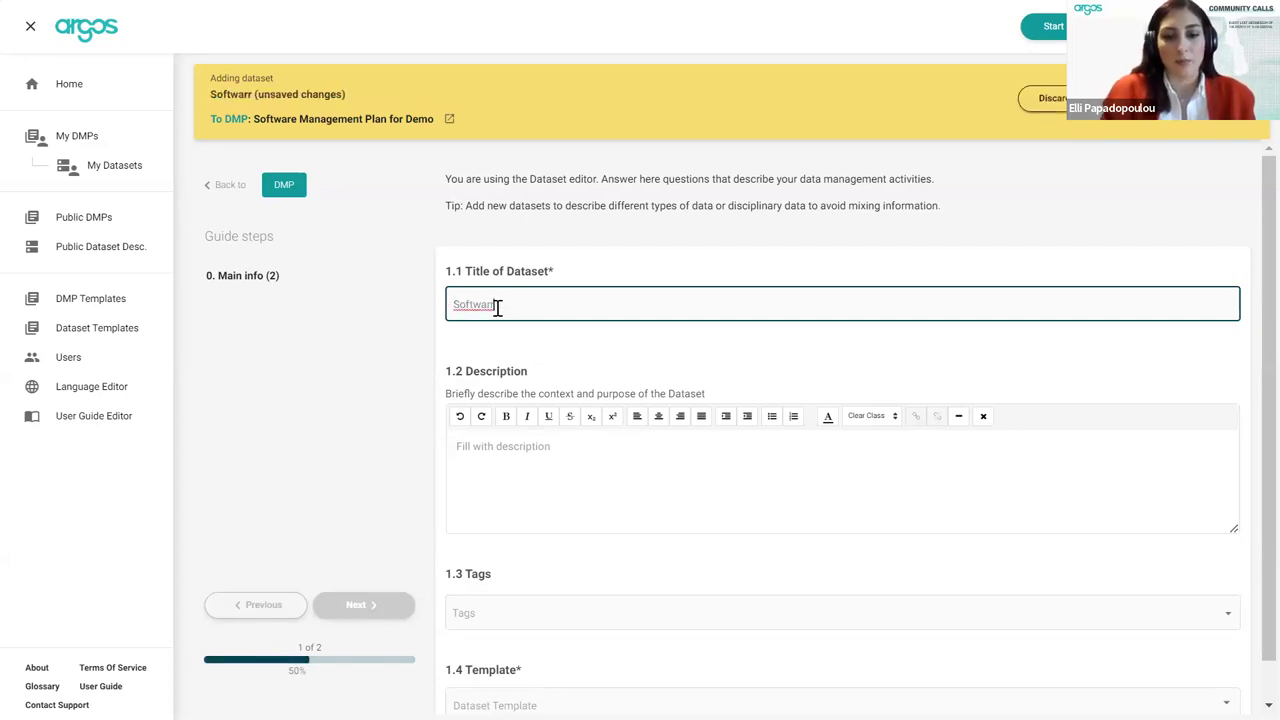
{"action": "key", "text": "BackSpace"}
{"action": "type", "text": "e Demo"}
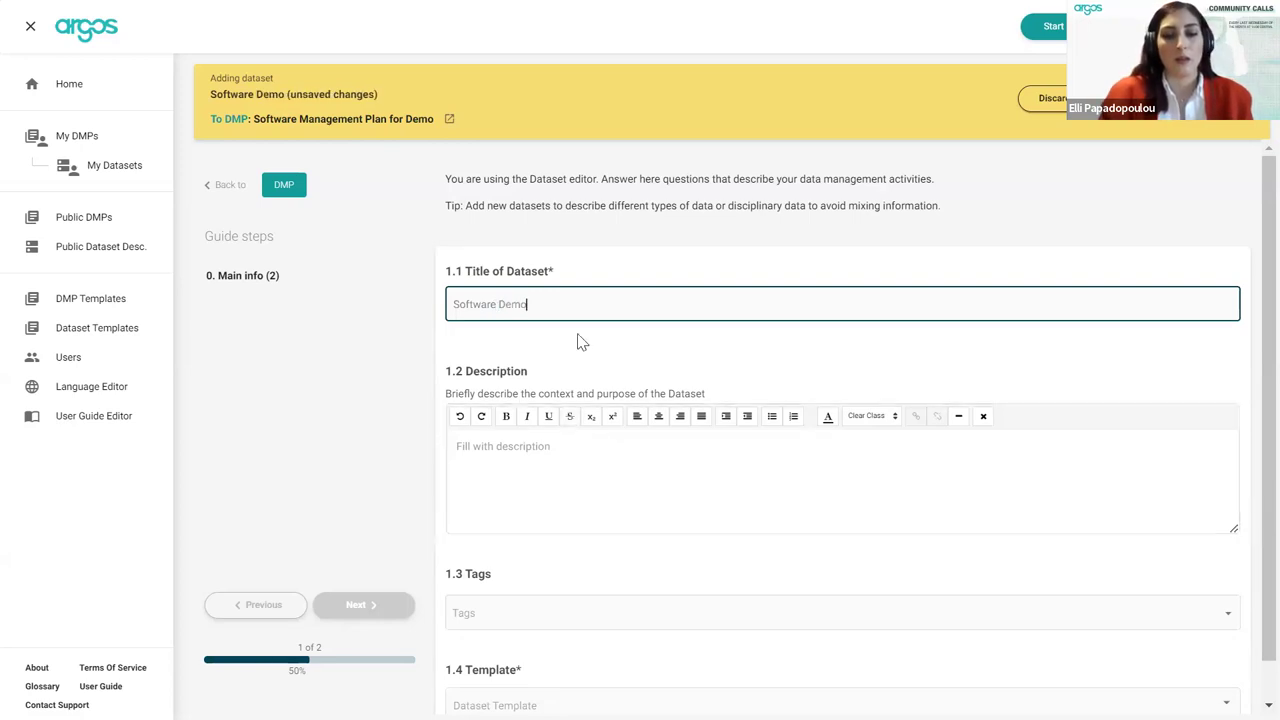
{"action": "type", "text": " Title"}
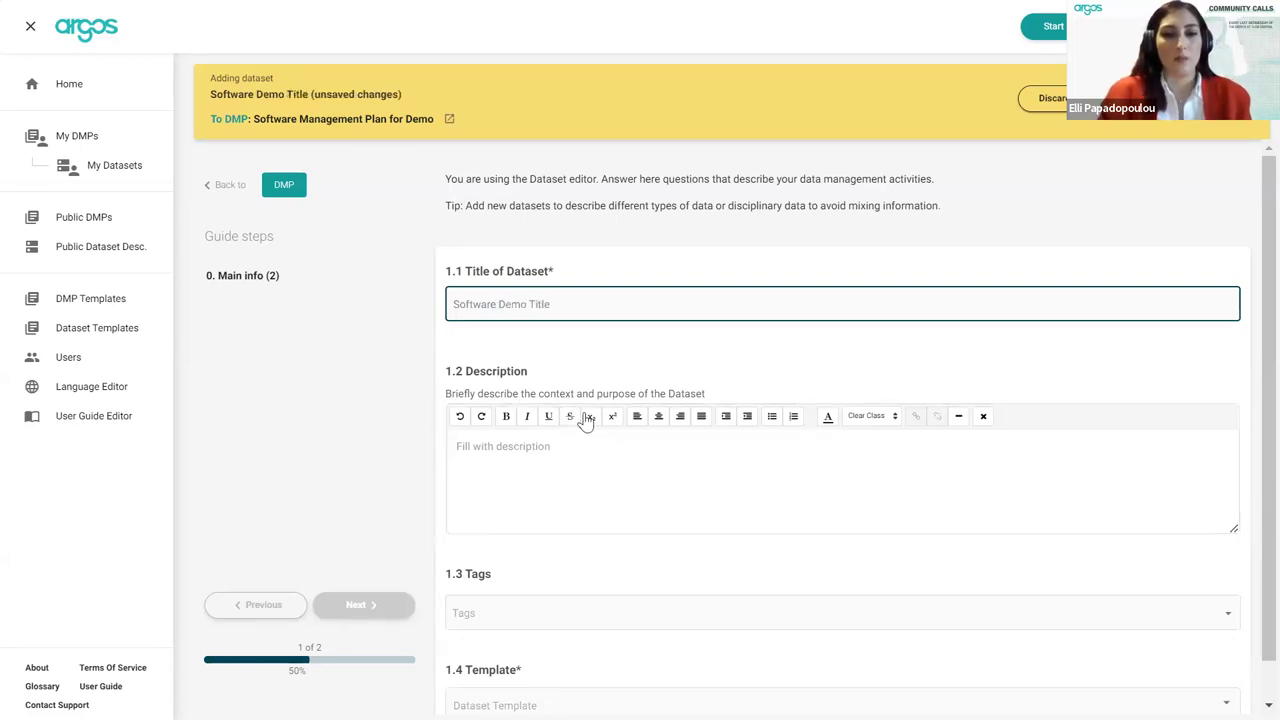
{"action": "left_click", "coordinate": [587, 461]}
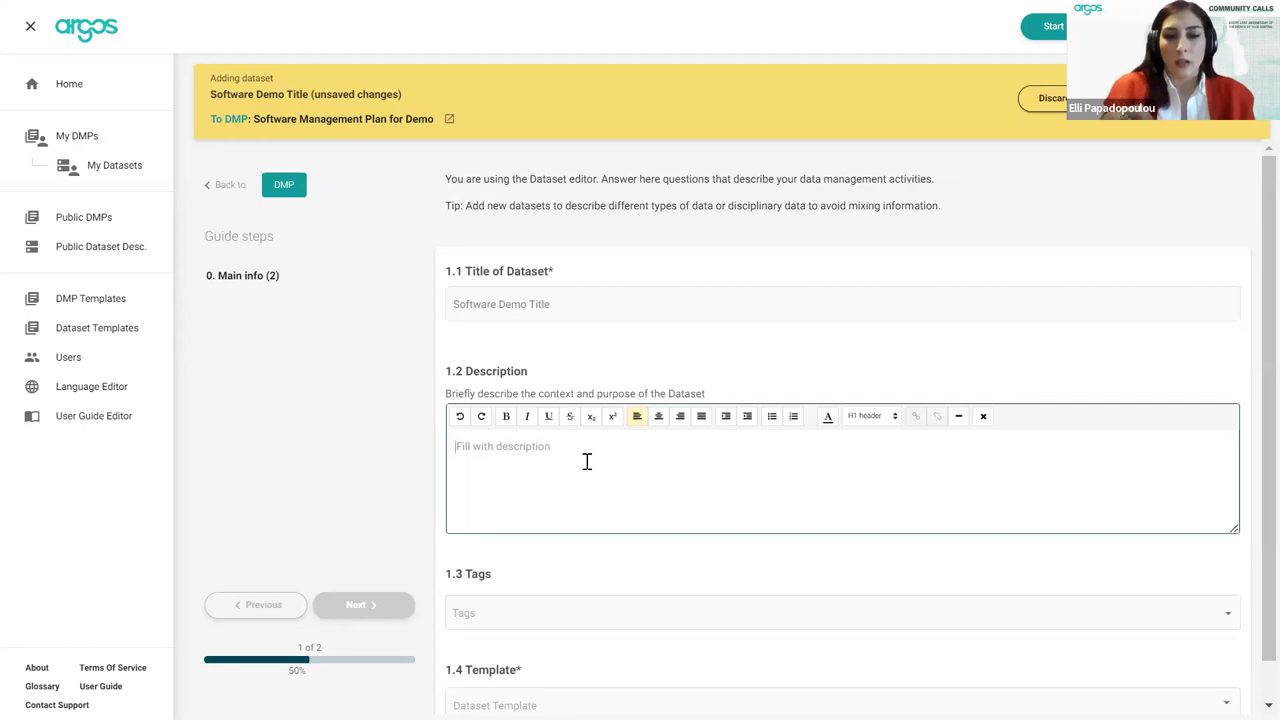
{"action": "type", "text": "Description for project"}
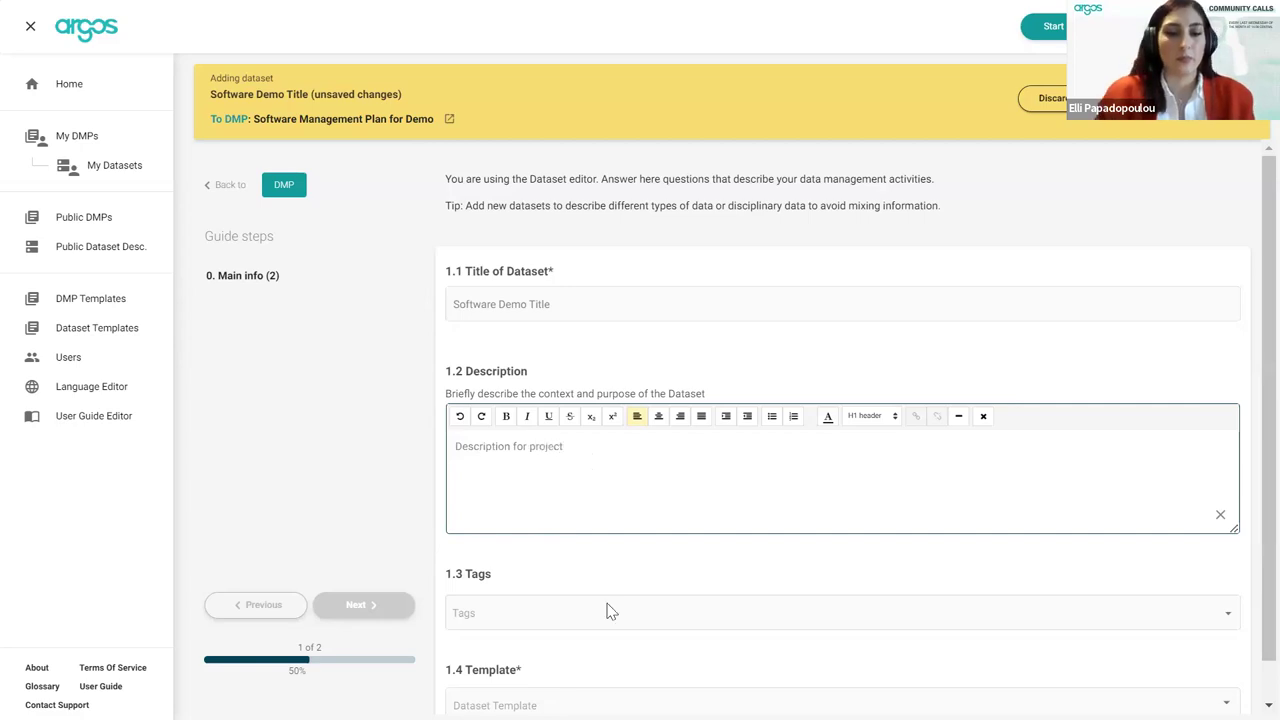
- Pick SSI Template as the dataset template and save the dataset
{"action": "scroll", "coordinate": [606, 609], "scroll_direction": "down", "scroll_amount": 1}
{"action": "left_click", "coordinate": [517, 665]}
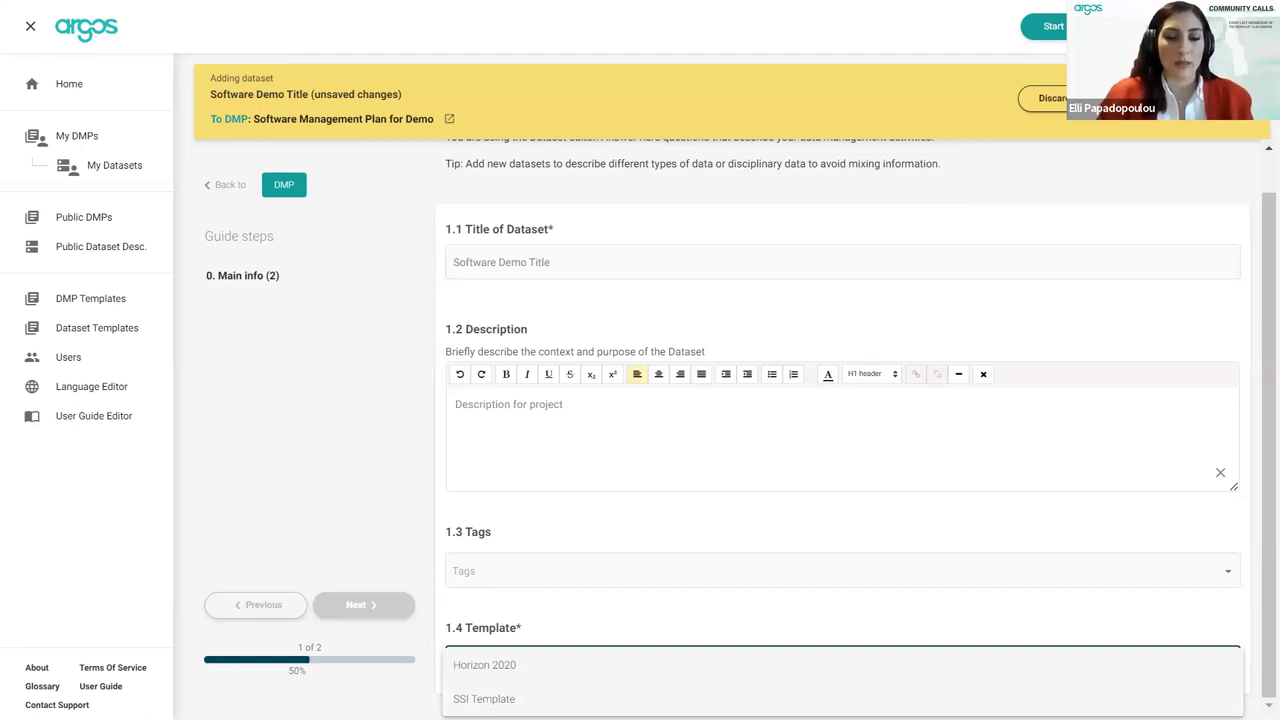
{"action": "left_click", "coordinate": [484, 698]}
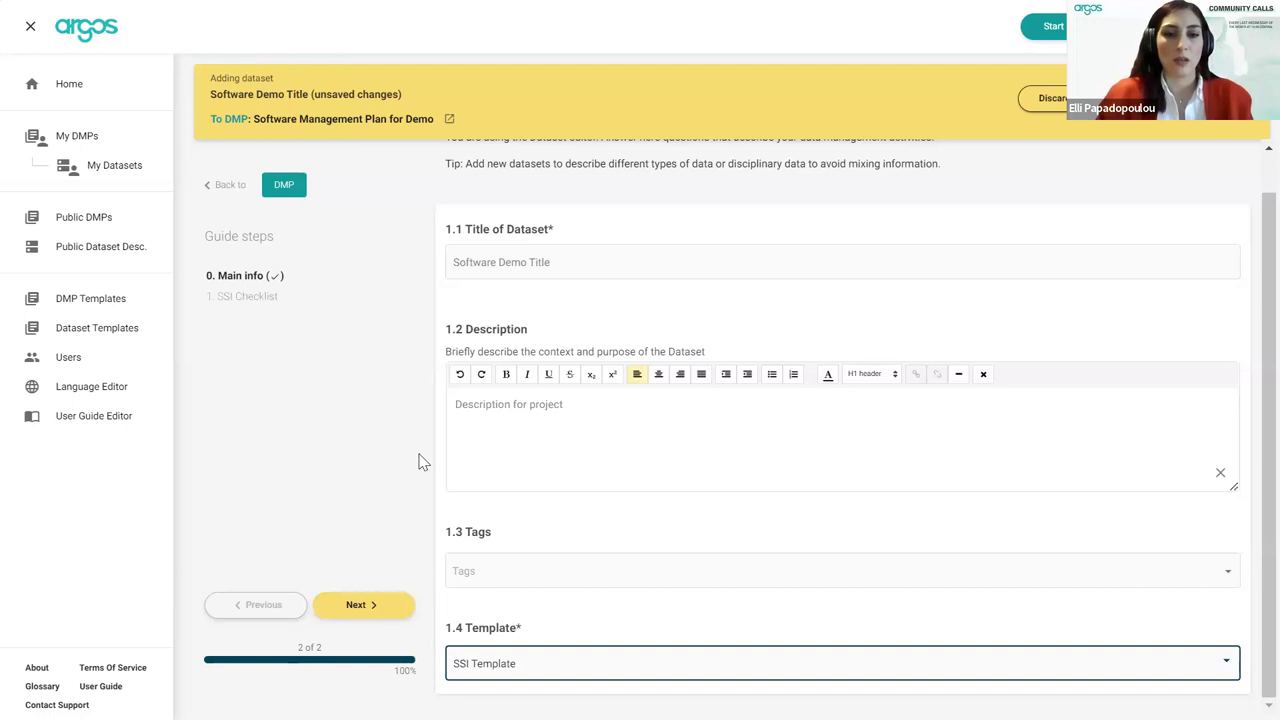
{"action": "left_click", "coordinate": [355, 604]}
{"action": "left_click", "coordinate": [355, 604]}
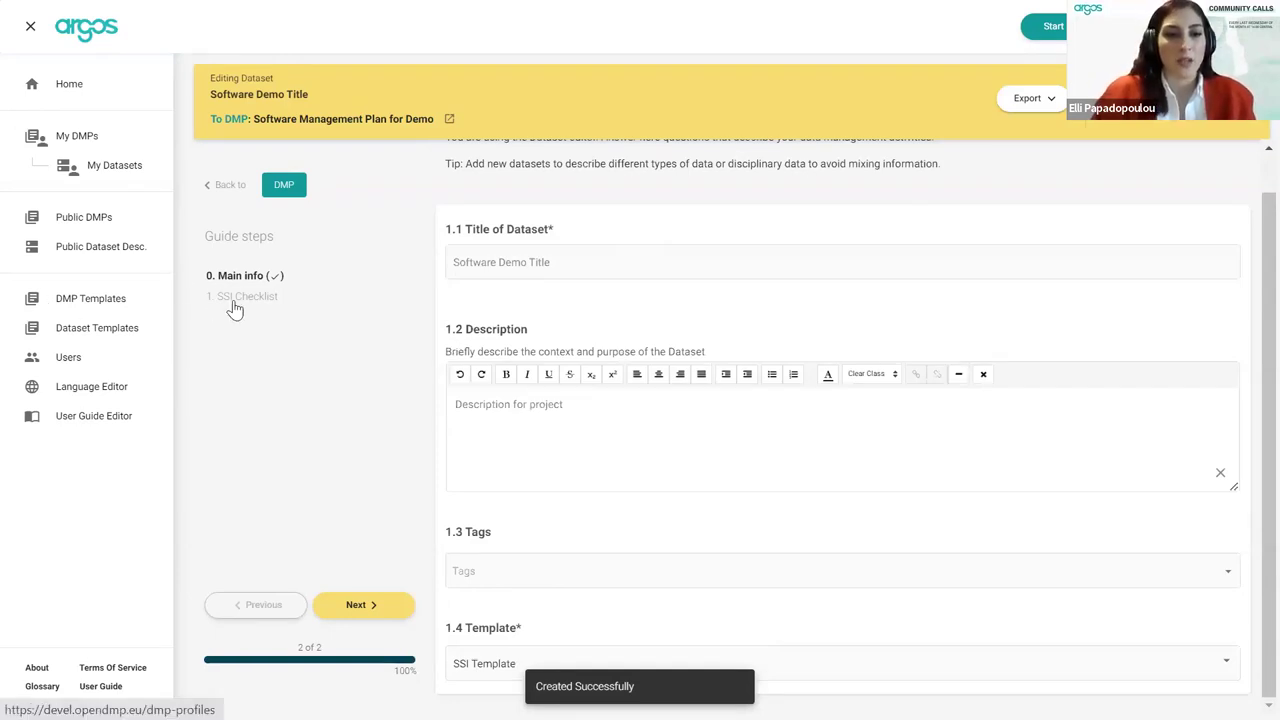
- Open the SSI Checklist step and read through its introduction
{"action": "left_click", "coordinate": [233, 299]}
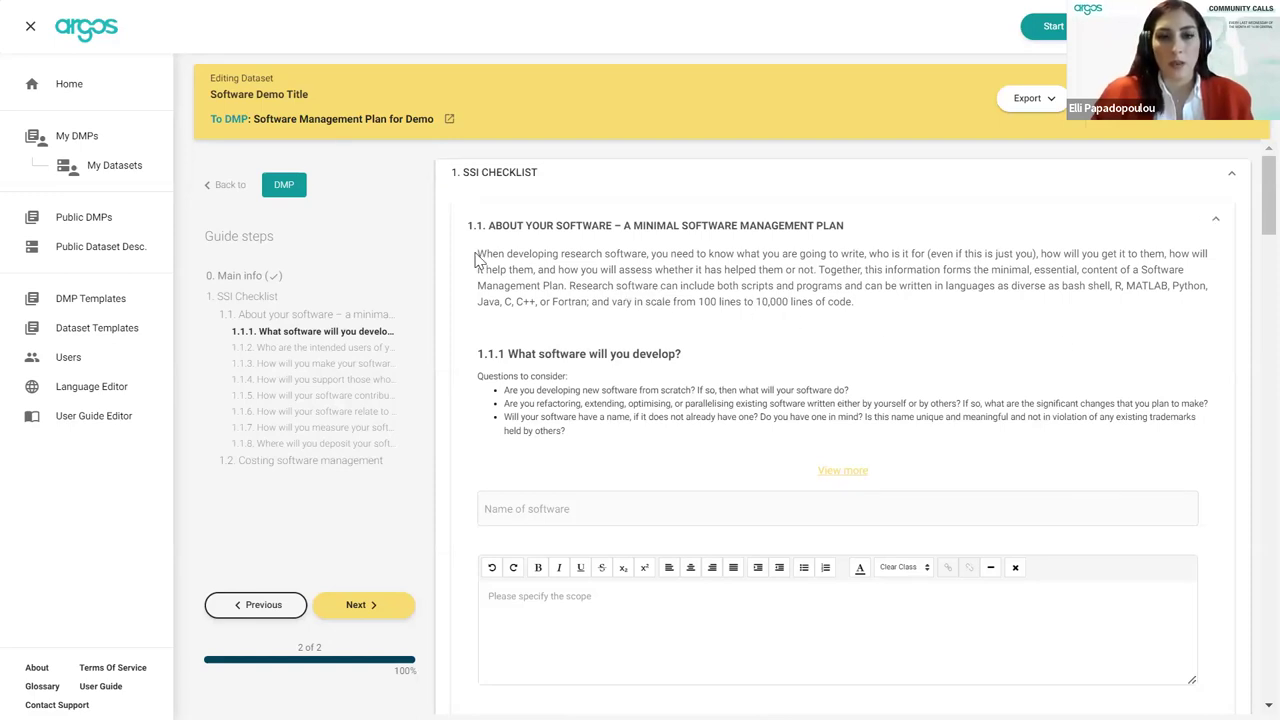
{"action": "left_click_drag", "start_coordinate": [480, 257], "coordinate": [863, 310]}
{"action": "left_click", "coordinate": [863, 310]}
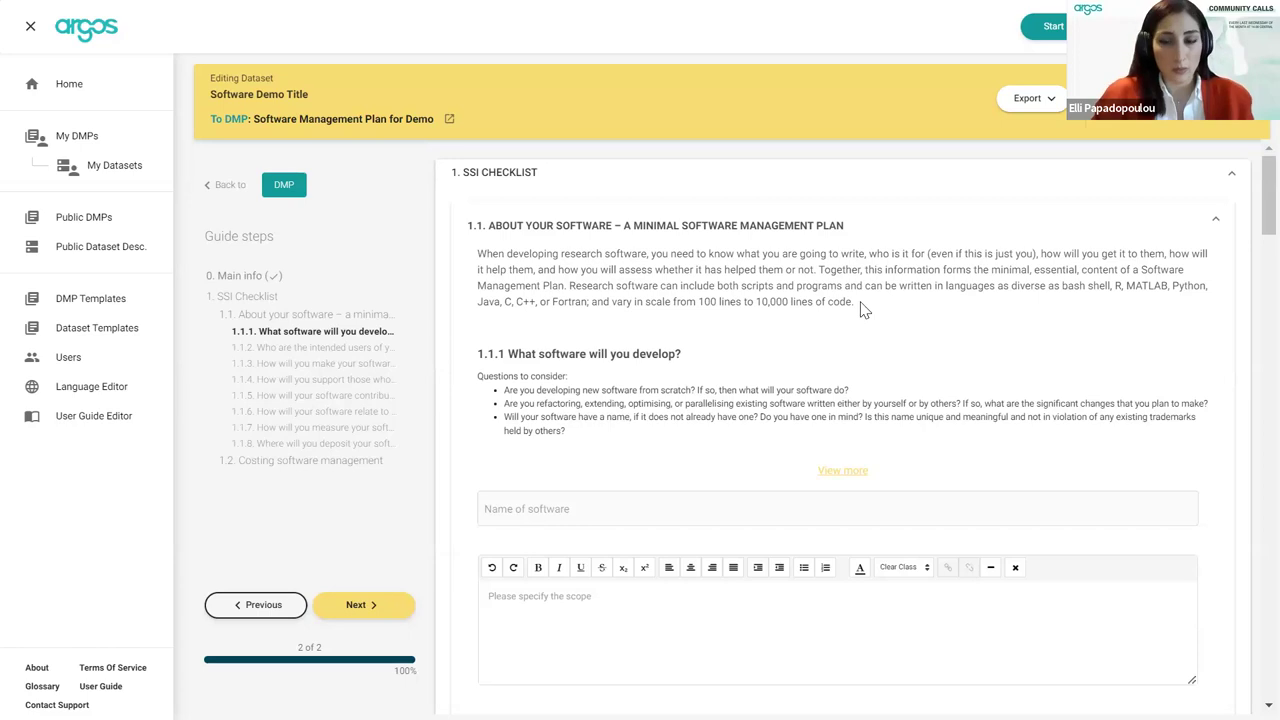
{"action": "scroll", "coordinate": [770, 373], "scroll_direction": "down", "scroll_amount": 1}
{"action": "scroll", "coordinate": [770, 373], "scroll_direction": "down", "scroll_amount": 1}
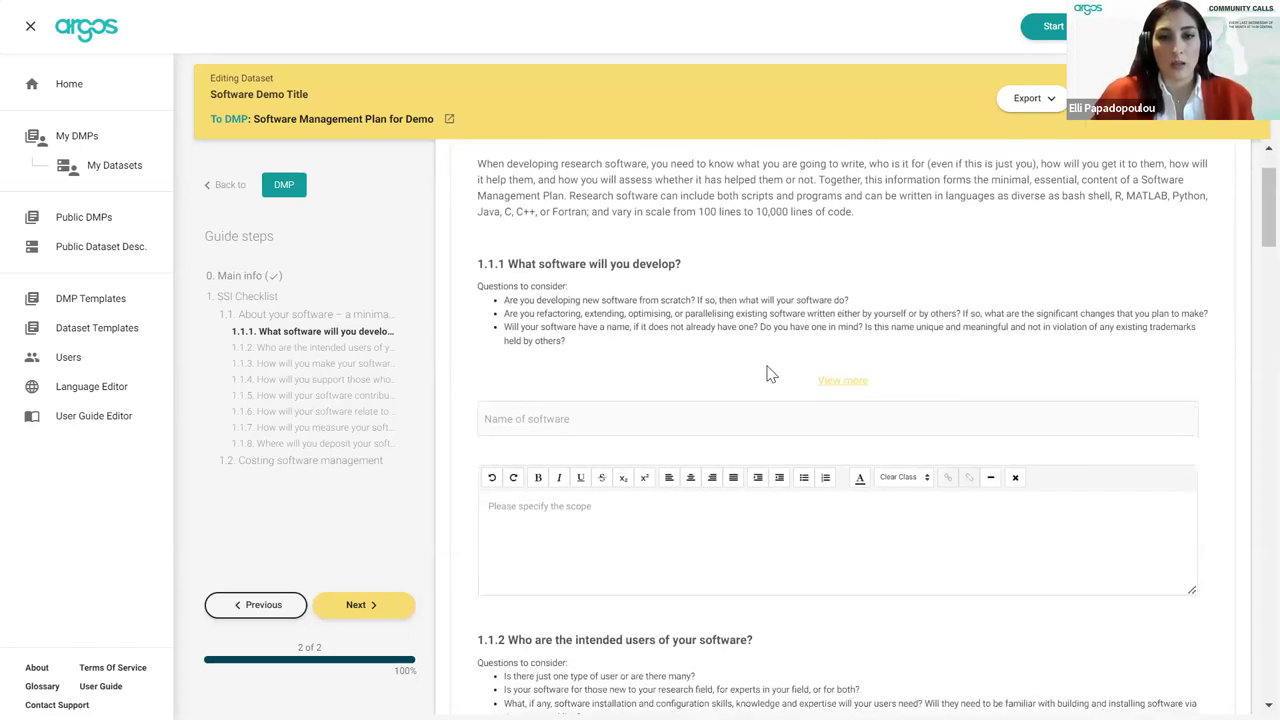
{"action": "scroll", "coordinate": [770, 373], "scroll_direction": "up", "scroll_amount": 1}
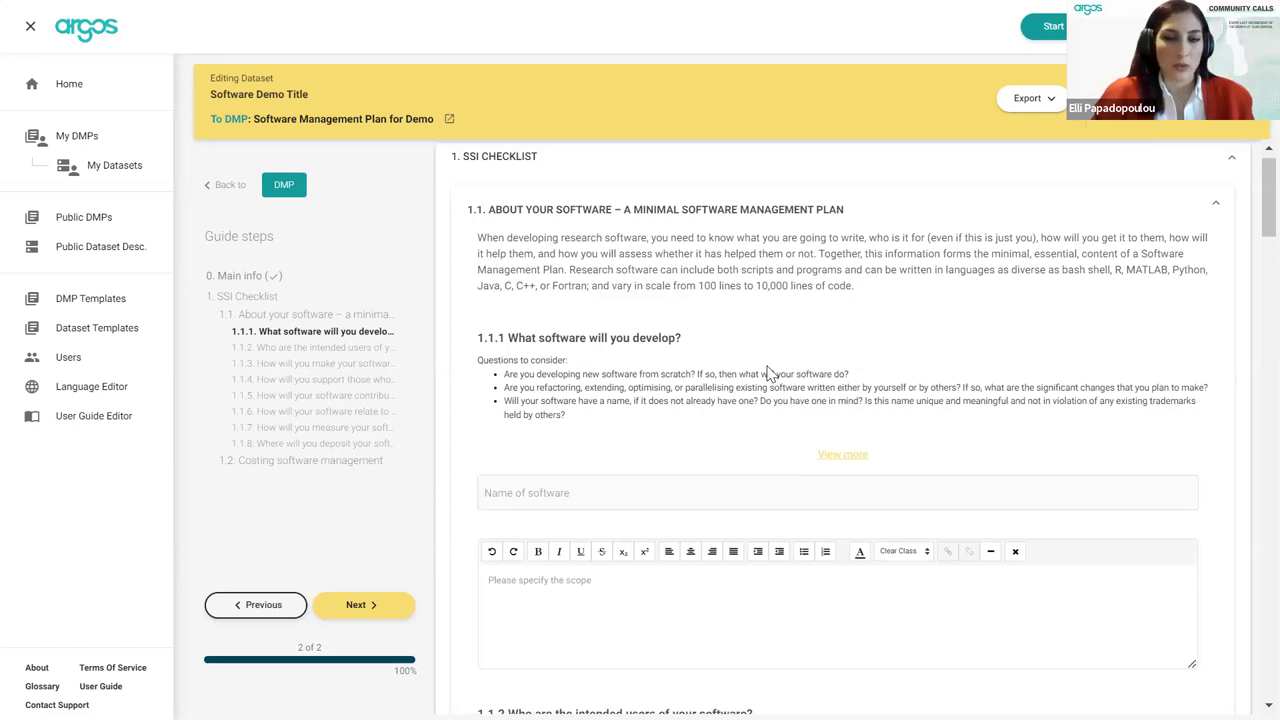
{"action": "scroll", "coordinate": [770, 373], "scroll_direction": "down", "scroll_amount": 1}
{"action": "scroll", "coordinate": [769, 372], "scroll_direction": "down", "scroll_amount": 1}
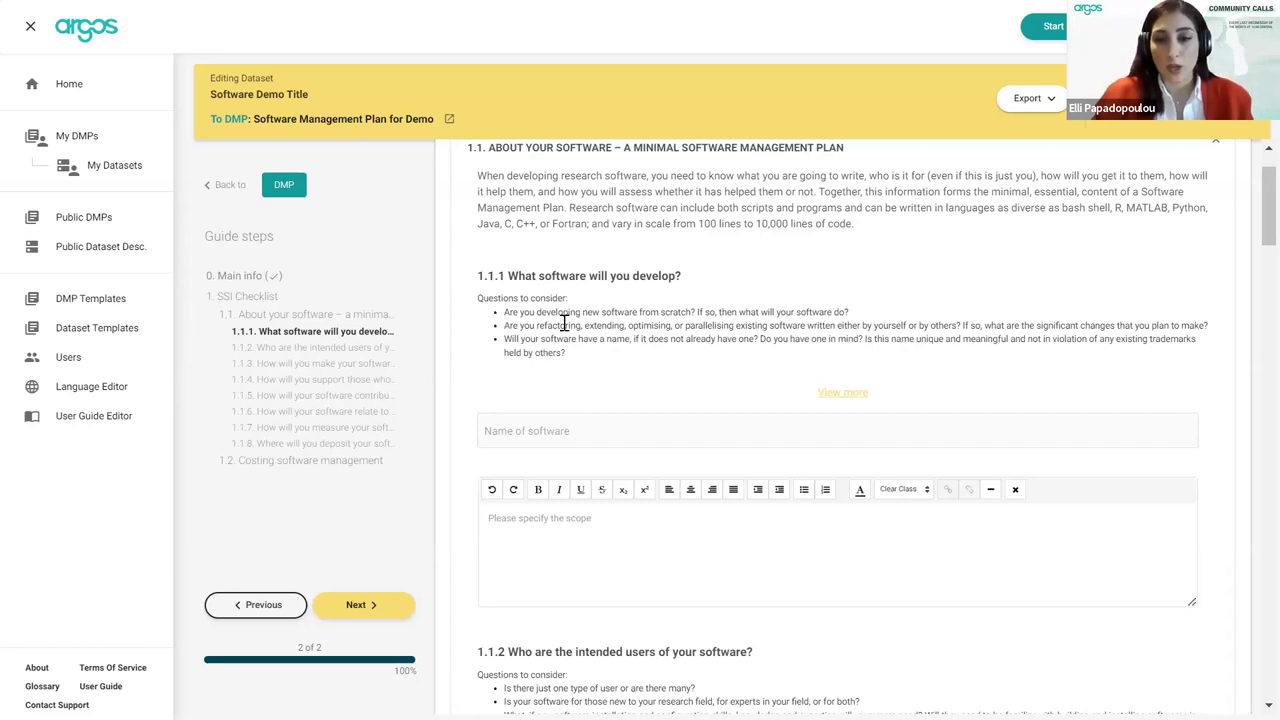
- Show the guidance for question 1.1.1, click into the software name answer, and re-toggle the guidance
{"action": "left_click", "coordinate": [842, 394]}
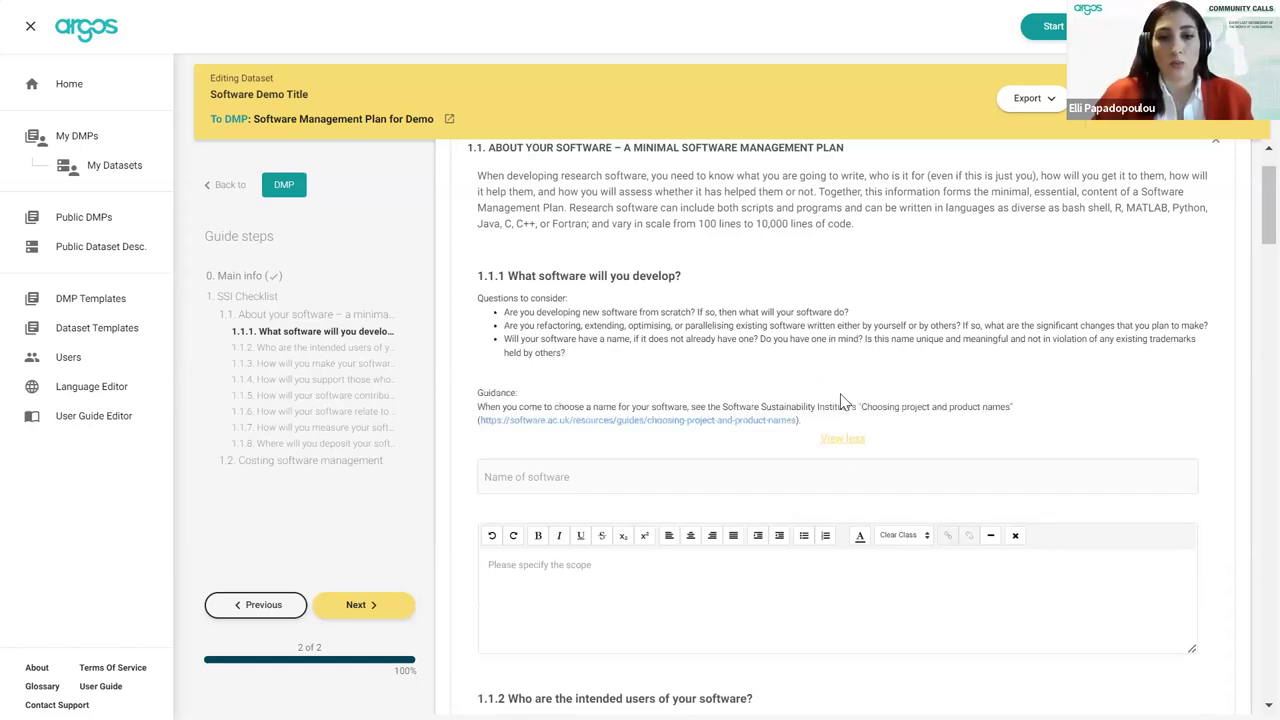
{"action": "left_click", "coordinate": [770, 477]}
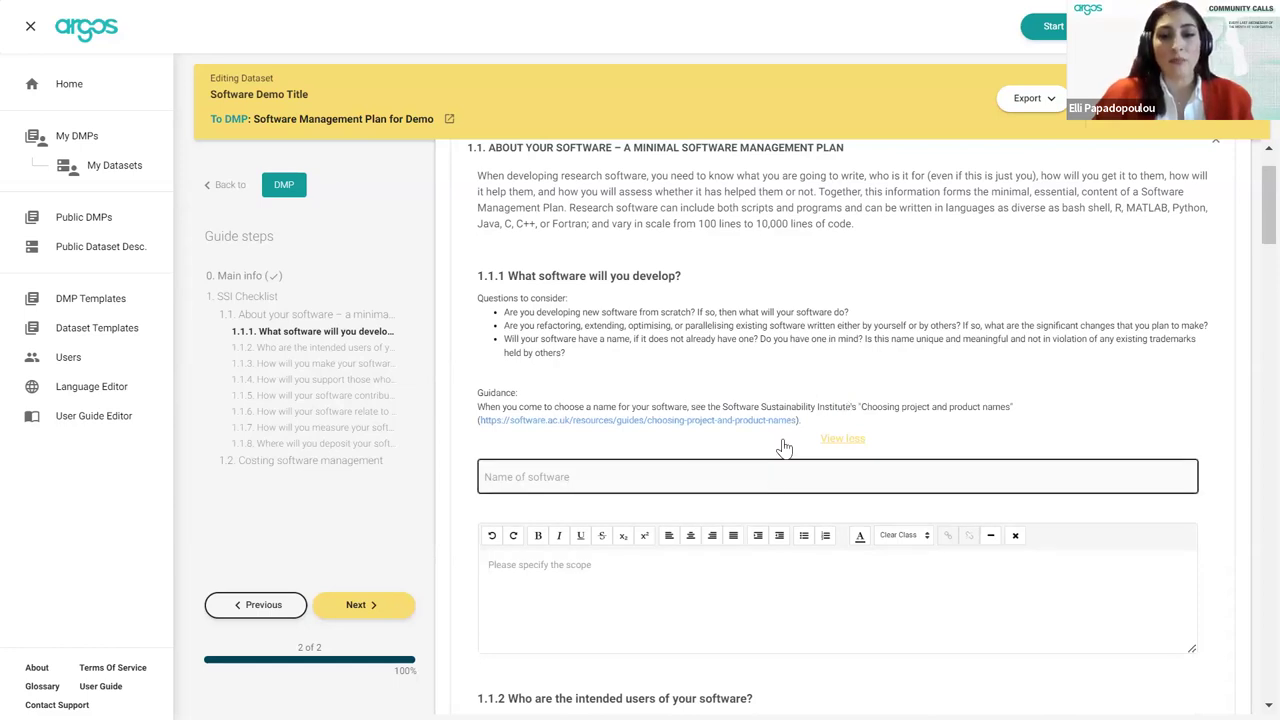
{"action": "left_click", "coordinate": [785, 446]}
{"action": "scroll", "coordinate": [785, 446], "scroll_direction": "down", "scroll_amount": 1}
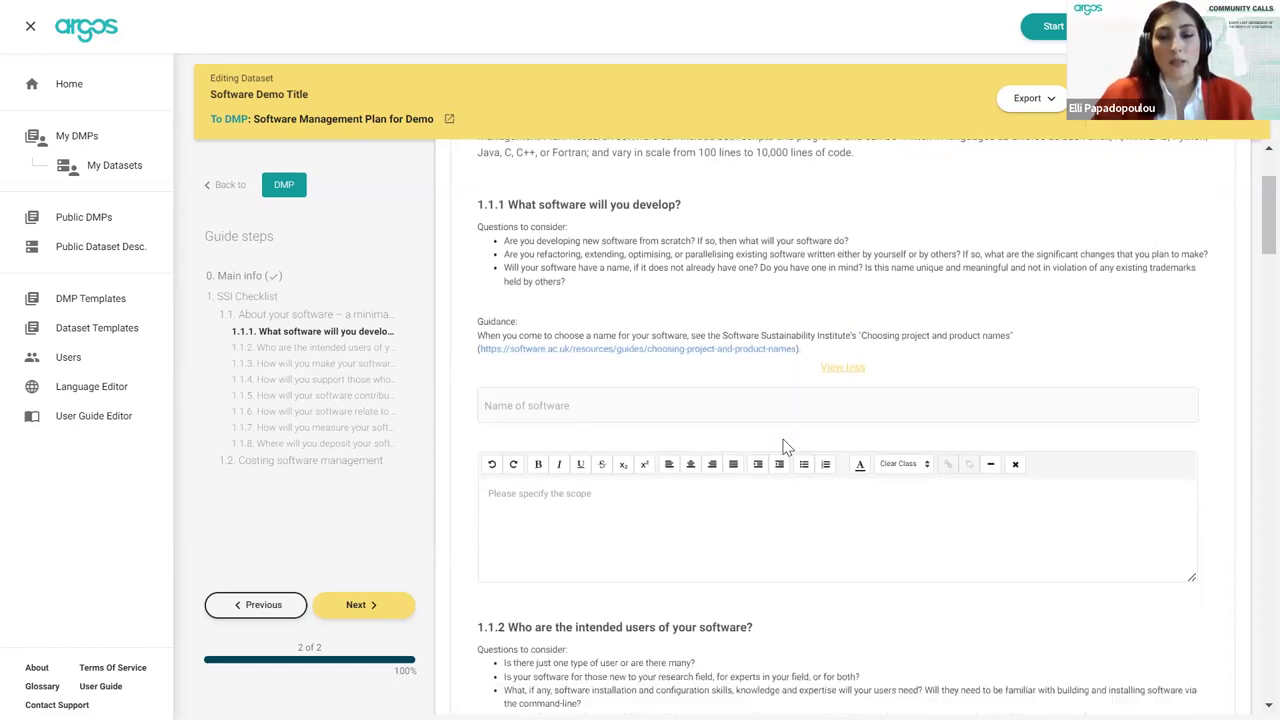
{"action": "left_click", "coordinate": [587, 398]}
{"action": "left_click", "coordinate": [593, 476]}
{"action": "left_click", "coordinate": [612, 377]}
{"action": "left_click", "coordinate": [623, 401]}
{"action": "left_click", "coordinate": [631, 511]}
{"action": "left_click", "coordinate": [594, 412]}
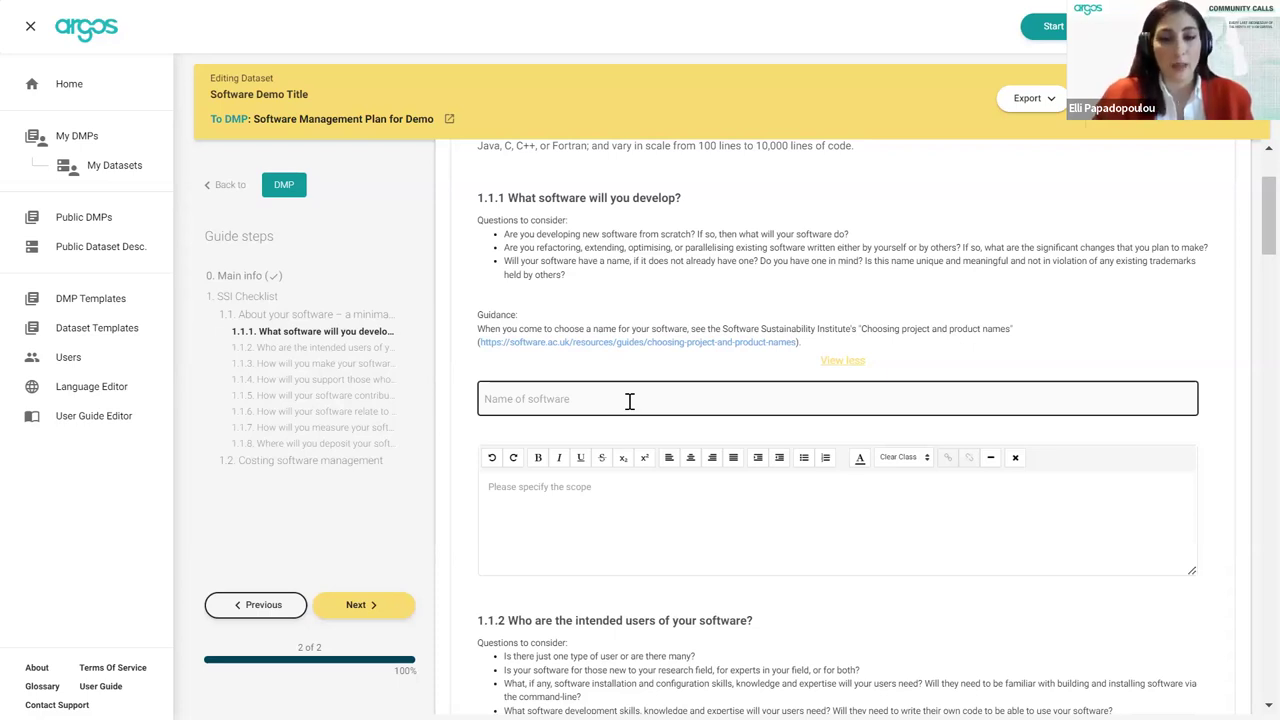
{"action": "left_click", "coordinate": [842, 362]}
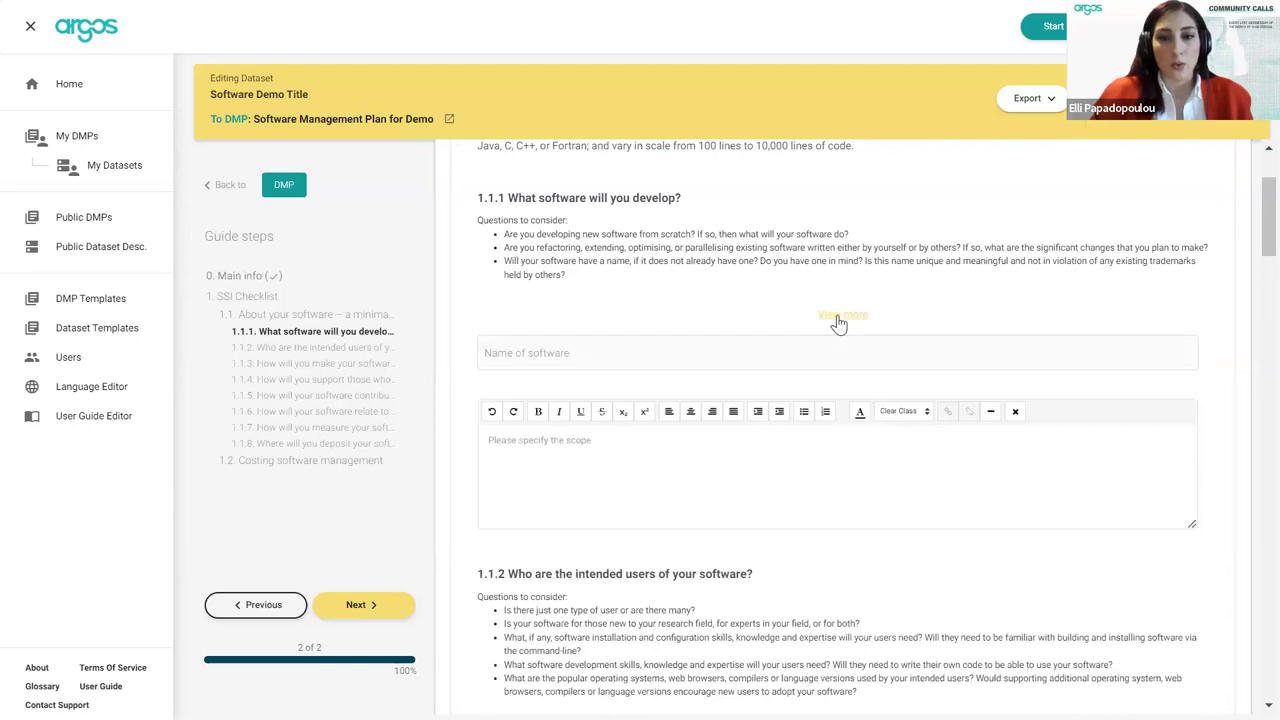
{"action": "left_click", "coordinate": [841, 318]}
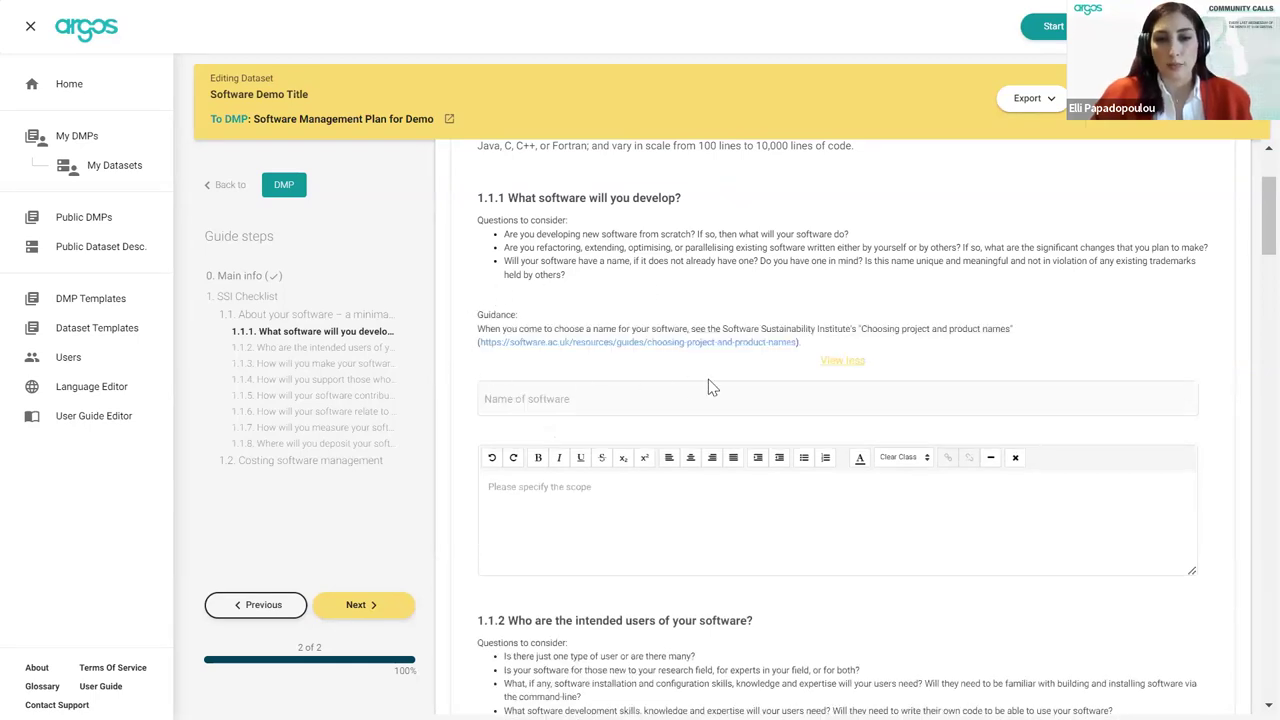
- Open the linked 'Choosing project and product names' guide, then return to the Argos tab and open Chrome's menu
{"action": "left_click", "coordinate": [710, 347]}
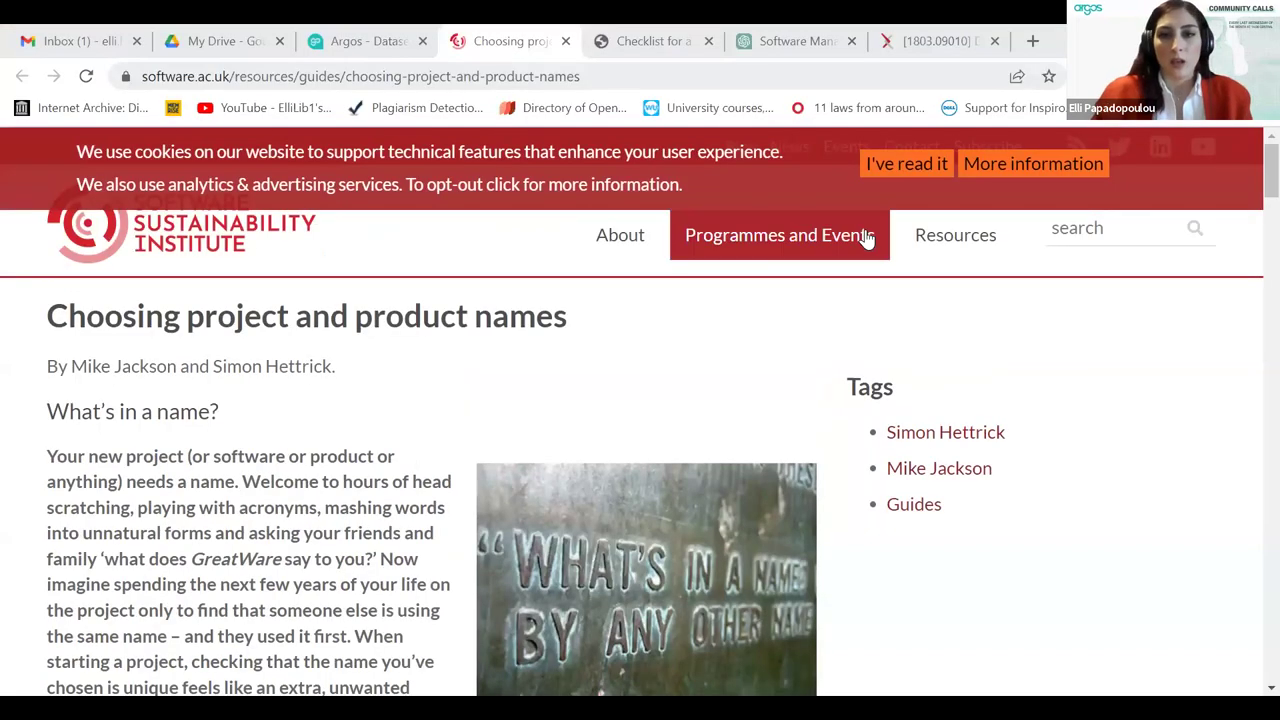
{"action": "mouse_move", "coordinate": [725, 150]}
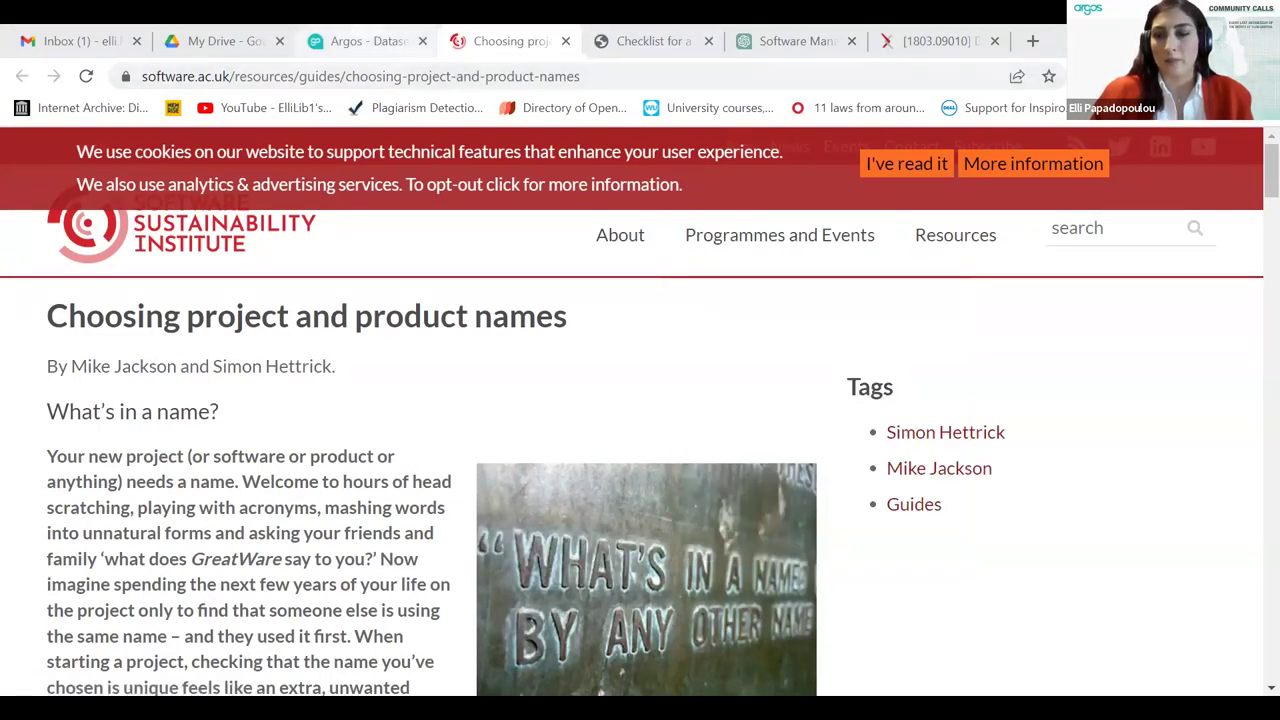
{"action": "key", "text": "ctrl+shift+Tab"}
{"action": "key", "text": "alt+f"}
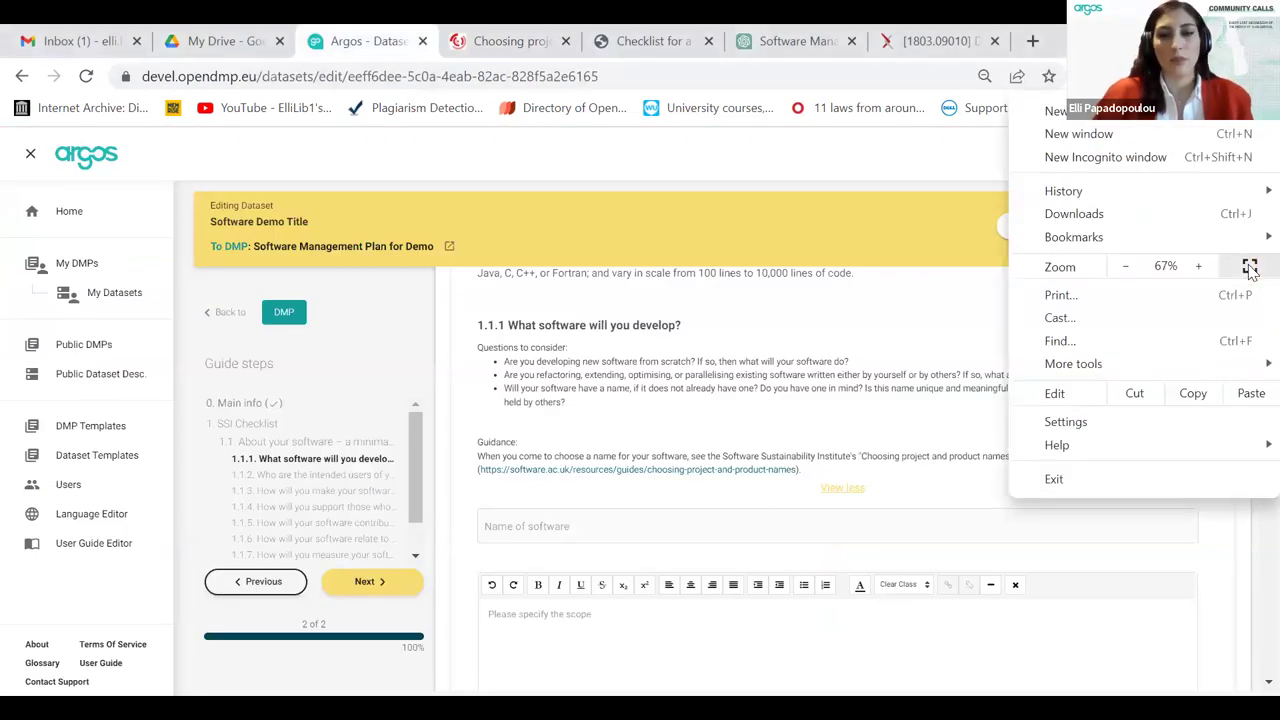
- Restore full screen and place the cursor in the 1.1.1 Name of software field
{"action": "key", "text": "F11"}
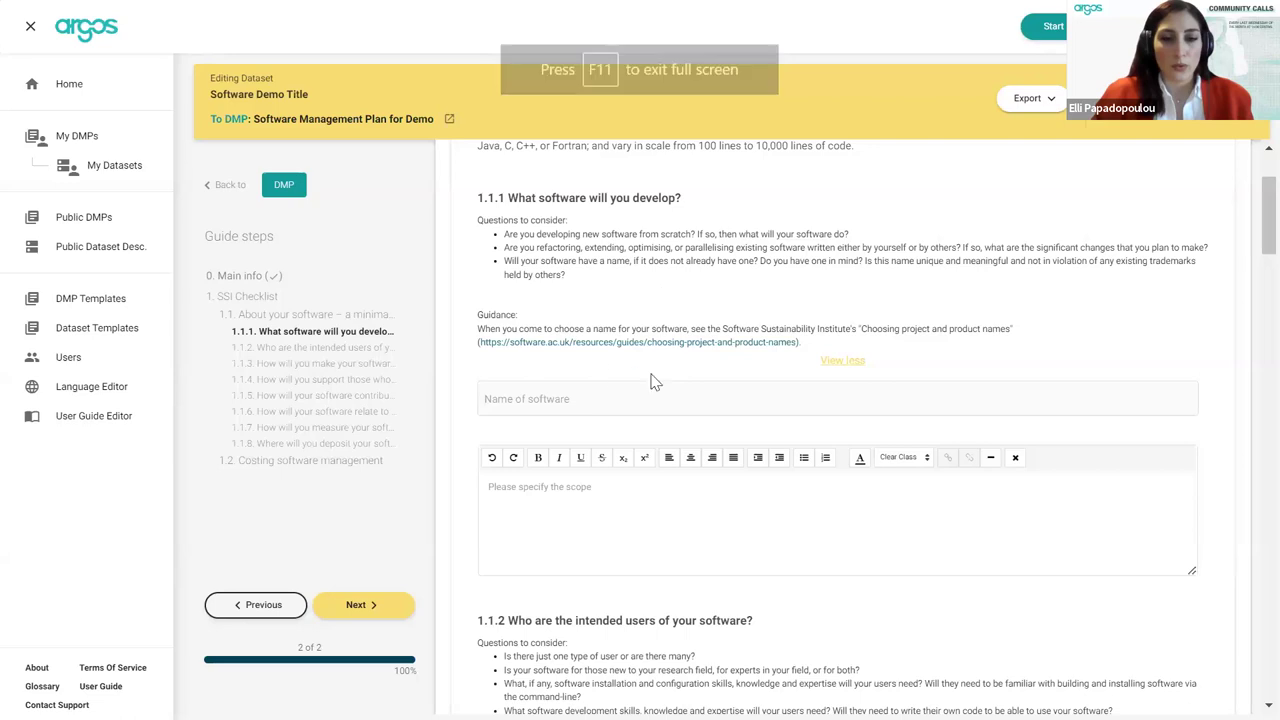
{"action": "left_click", "coordinate": [692, 398]}
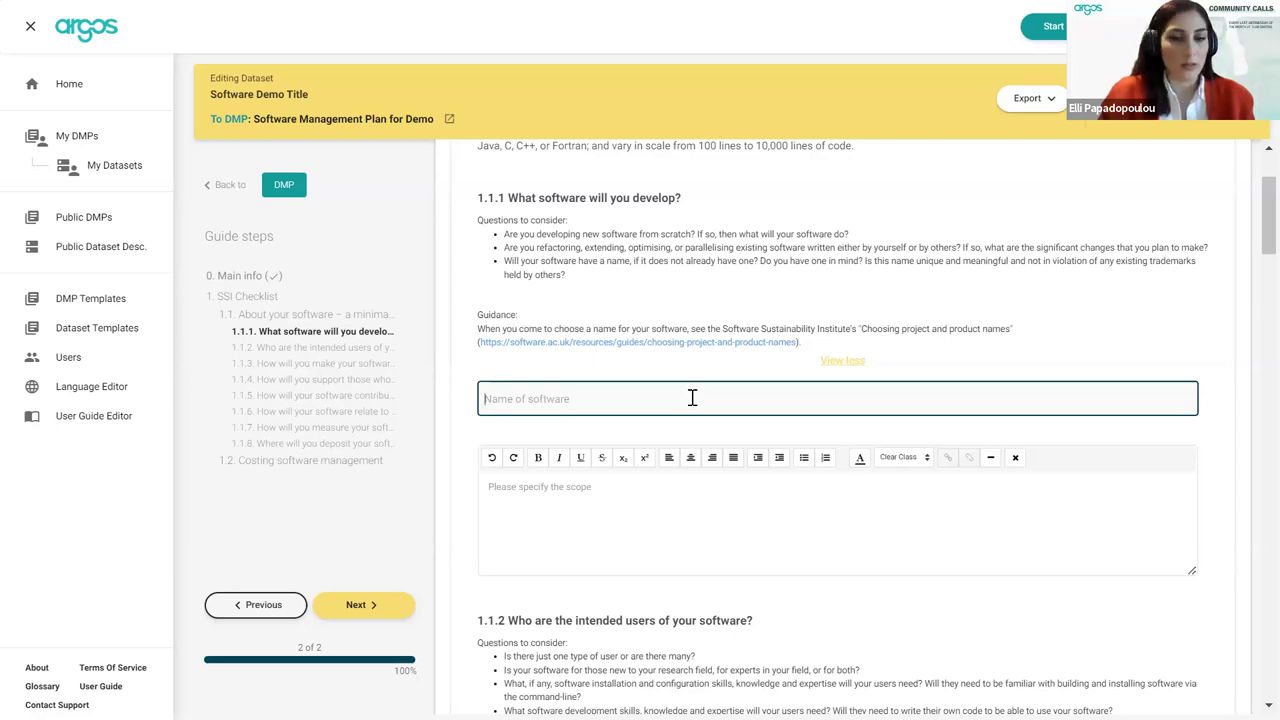
- Enter 'Scope of software' as the 1.1.1 scope answer
{"action": "scroll", "coordinate": [605, 417], "scroll_direction": "down", "scroll_amount": 1}
{"action": "left_click", "coordinate": [575, 400]}
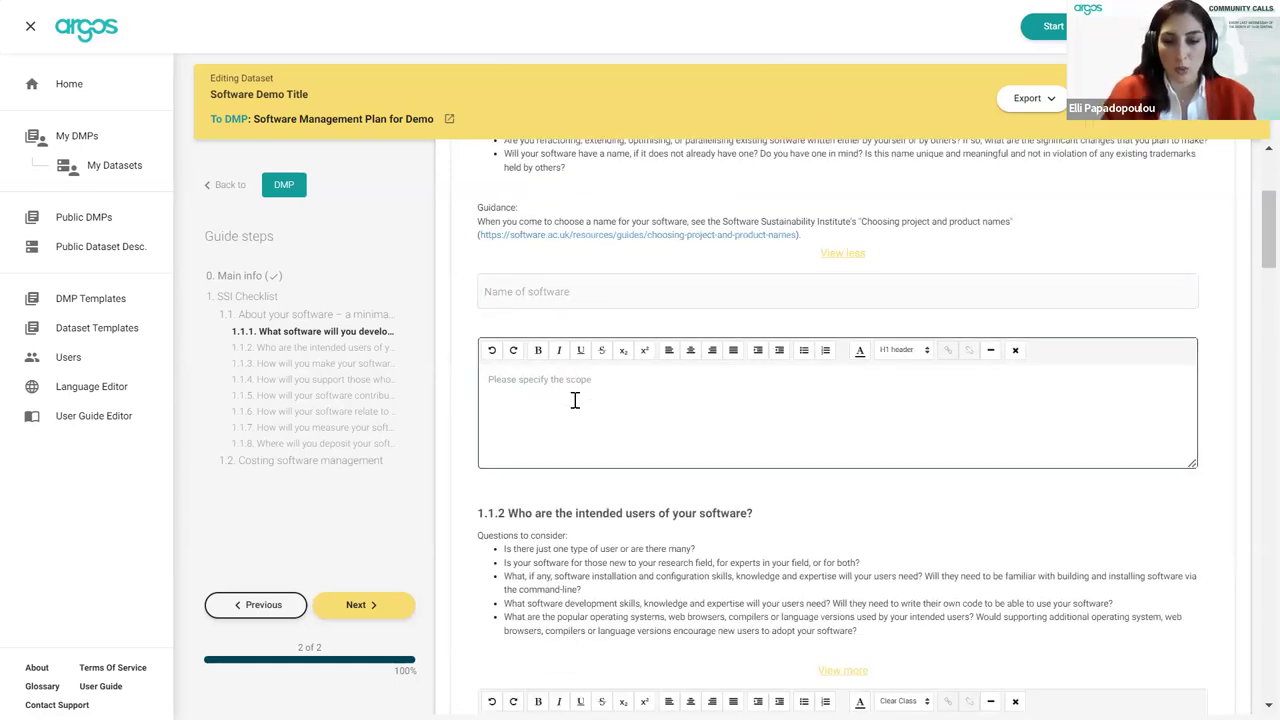
{"action": "type", "text": "Scope of s"}
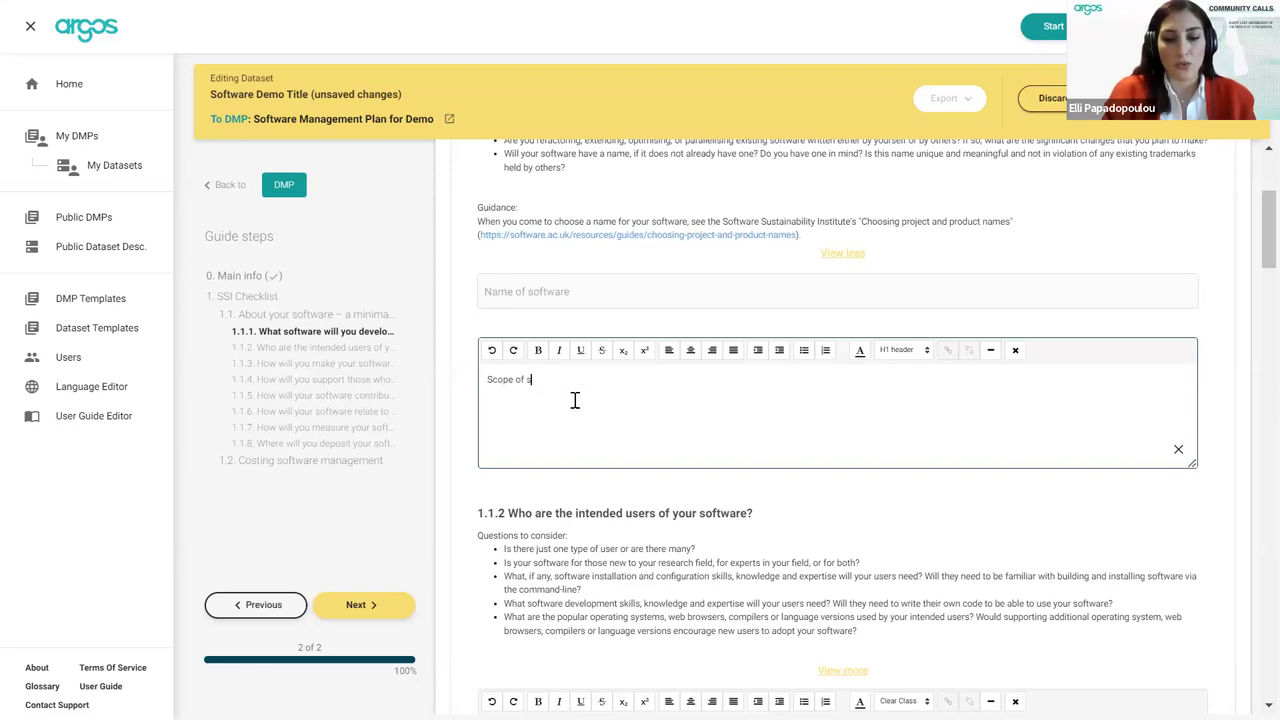
{"action": "type", "text": "oftware"}
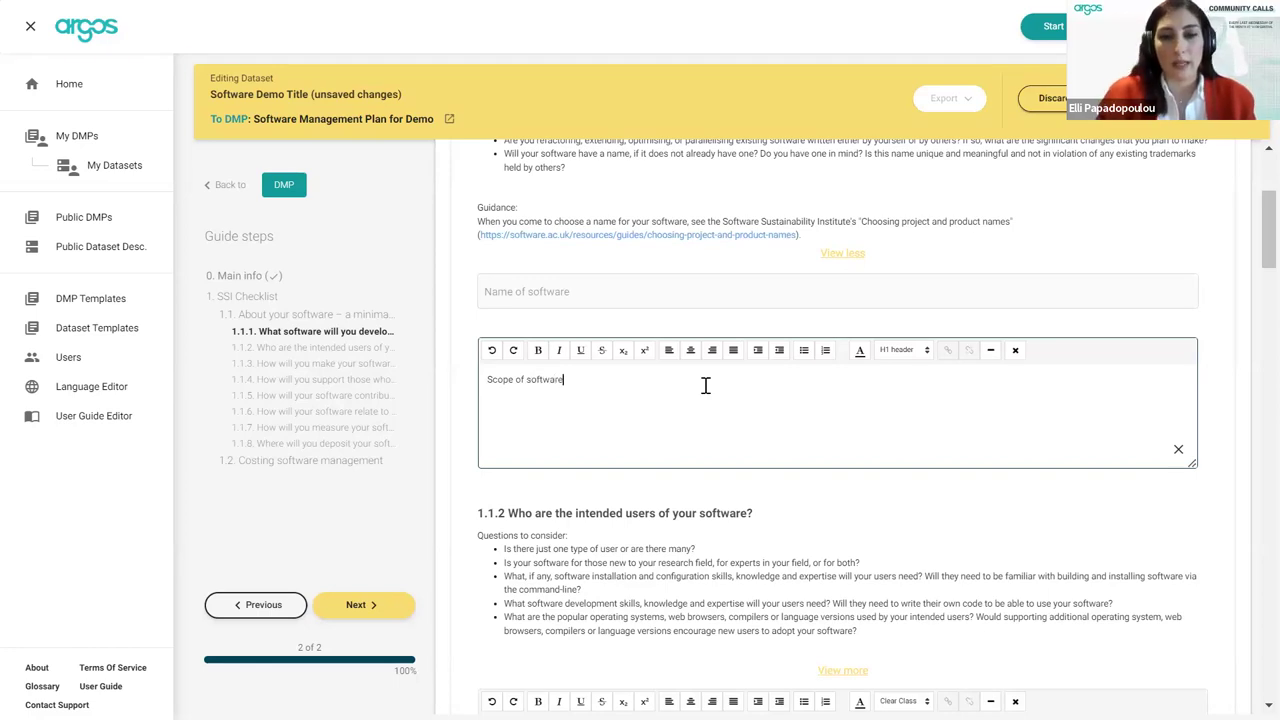
- Select the word 'software' and cancel the Insert URL prompt without adding a link
{"action": "scroll", "coordinate": [705, 390], "scroll_direction": "up", "scroll_amount": 1}
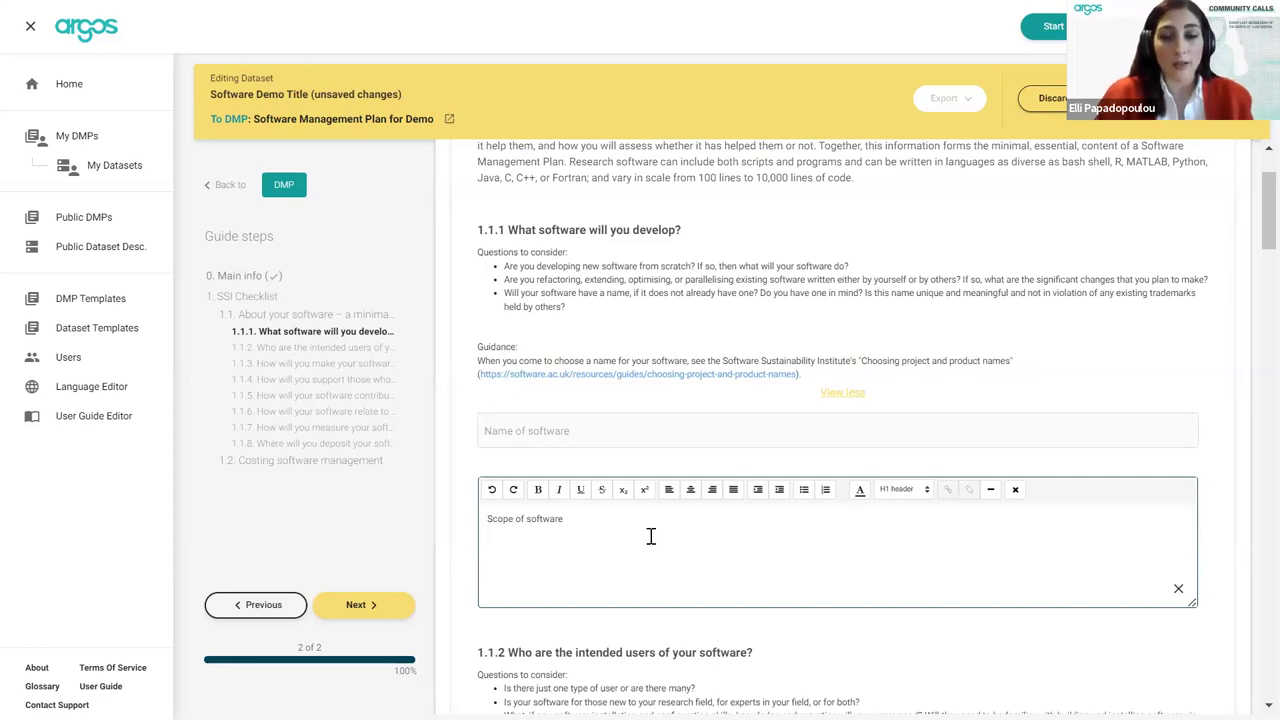
{"action": "scroll", "coordinate": [650, 537], "scroll_direction": "down", "scroll_amount": 2}
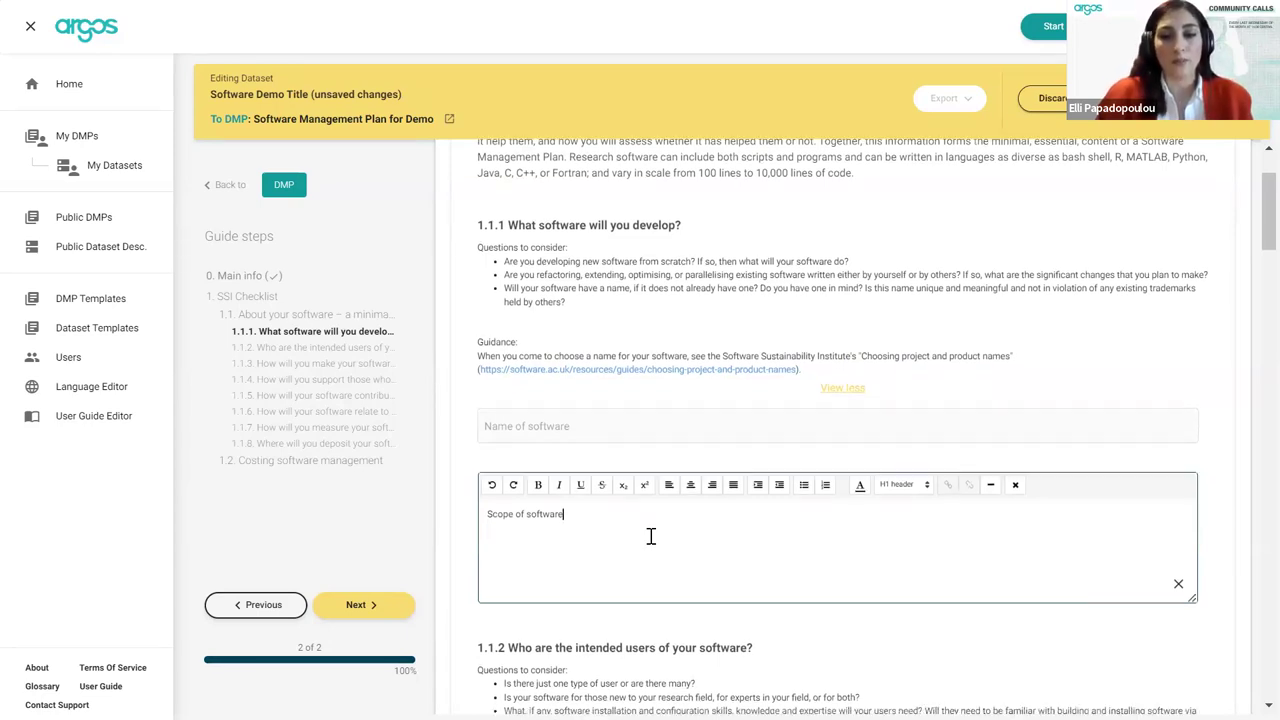
{"action": "scroll", "coordinate": [649, 536], "scroll_direction": "down", "scroll_amount": 1}
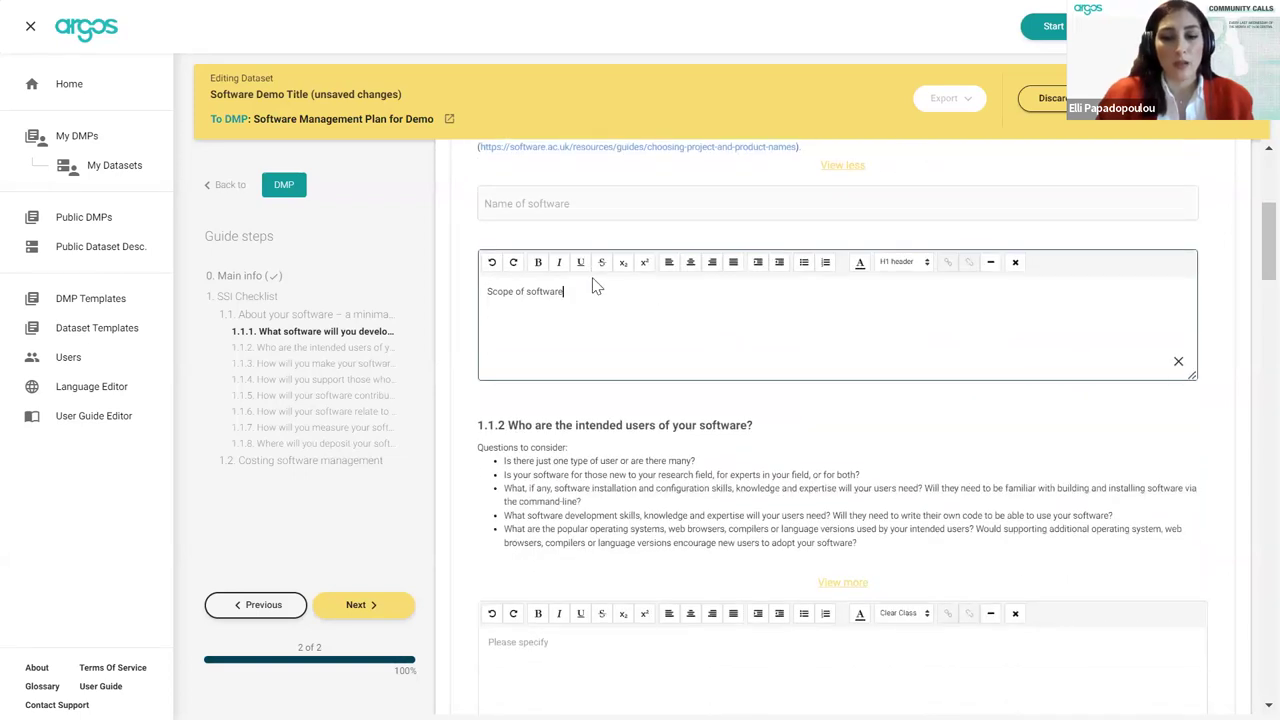
{"action": "double_click", "coordinate": [541, 291]}
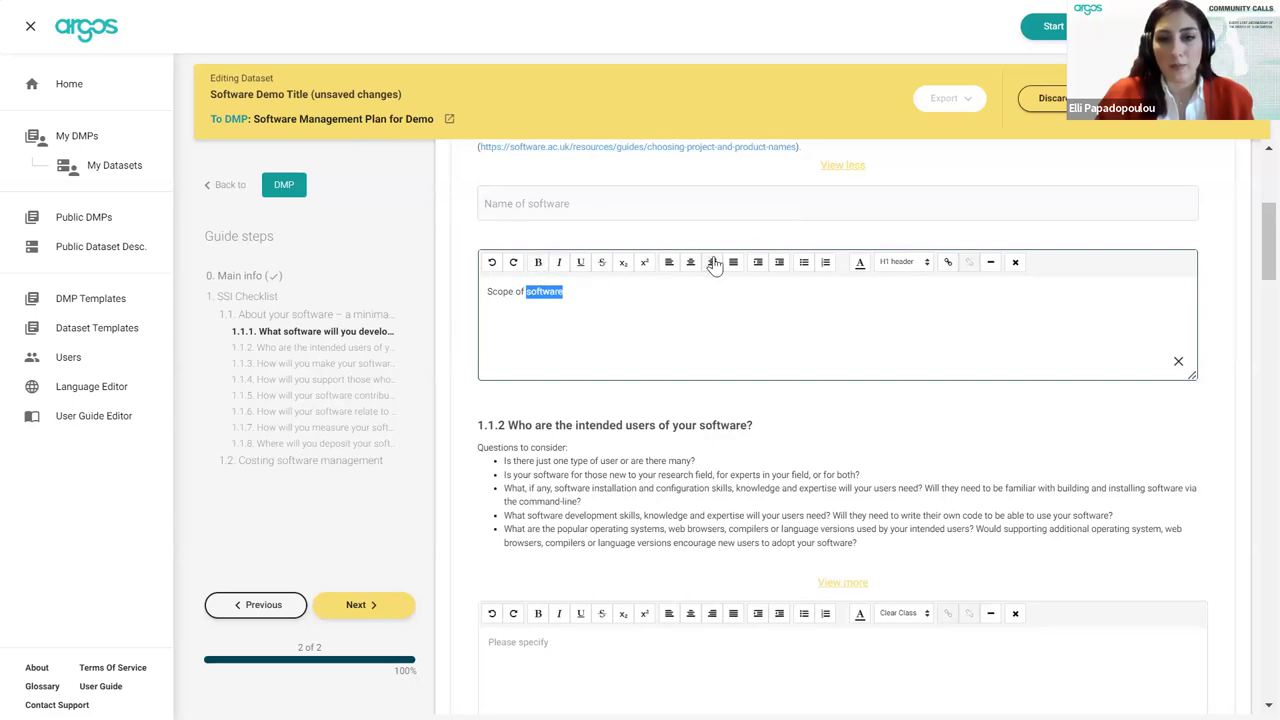
{"action": "left_click", "coordinate": [948, 264]}
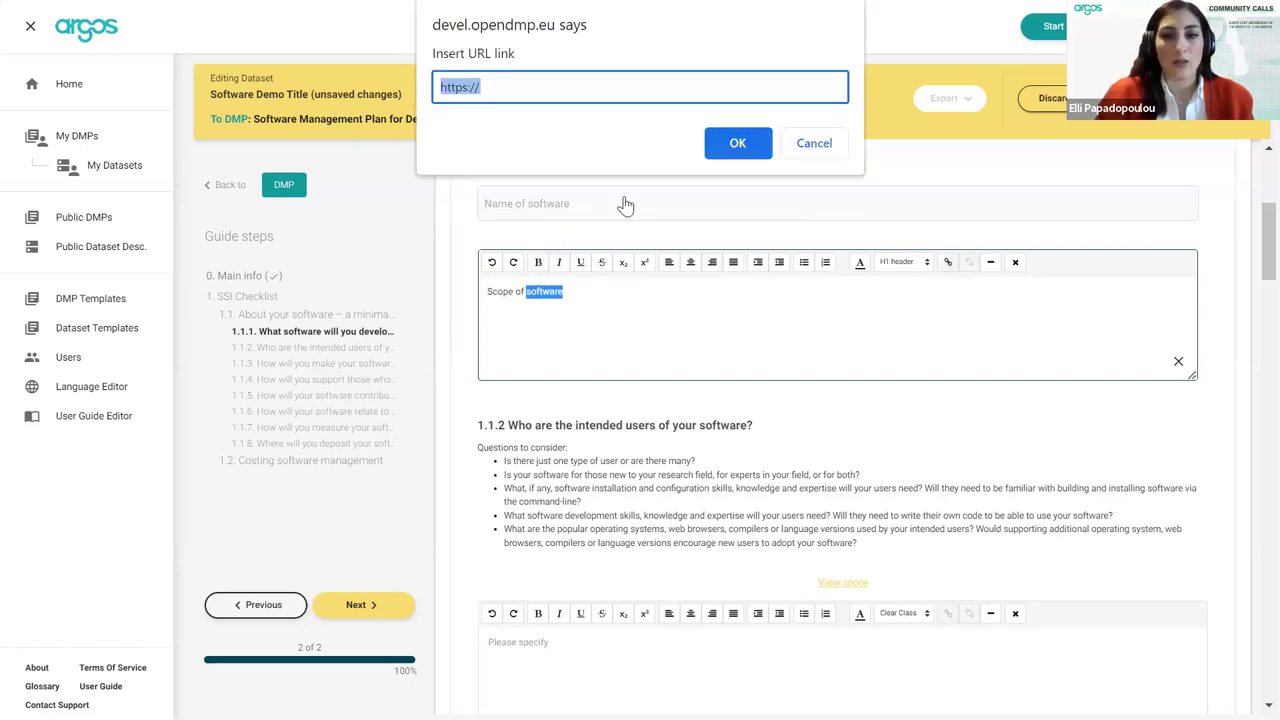
{"action": "left_click", "coordinate": [790, 150]}
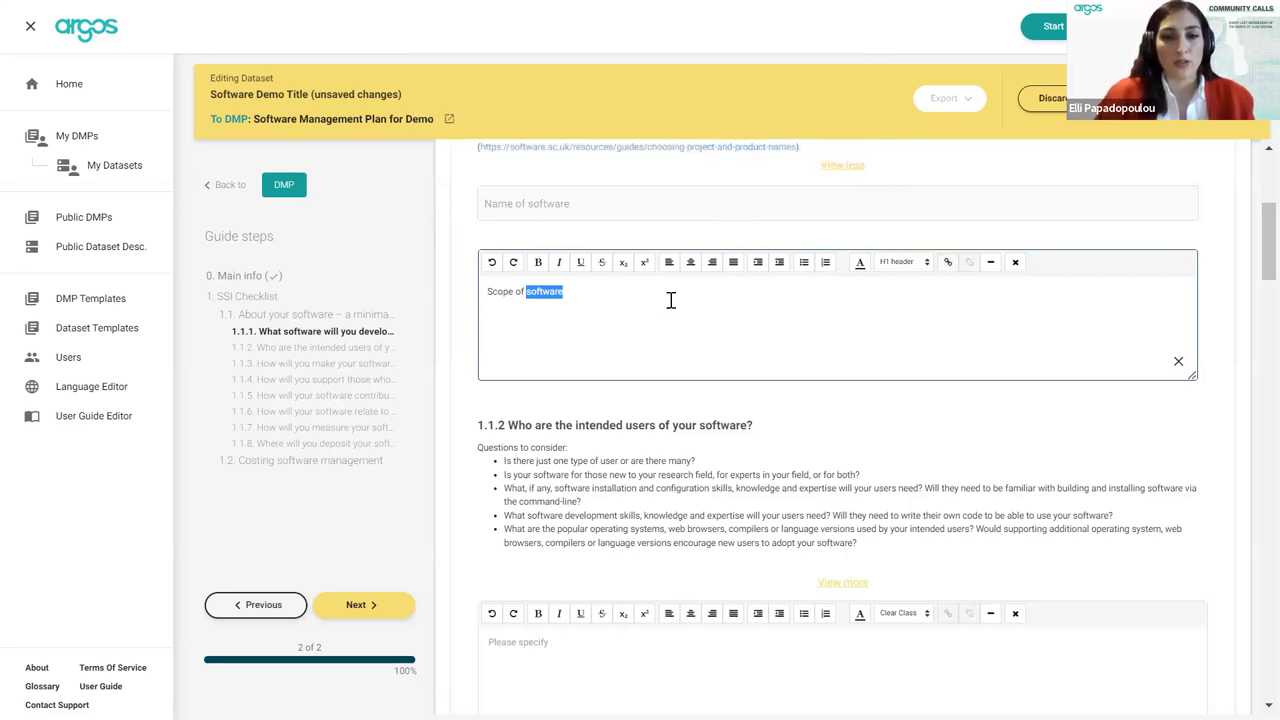
{"action": "left_click", "coordinate": [671, 300]}
- Clear the 1.1.1 answer and replace it with 'Specify the scope'
{"action": "scroll", "coordinate": [671, 300], "scroll_direction": "down", "scroll_amount": 3}
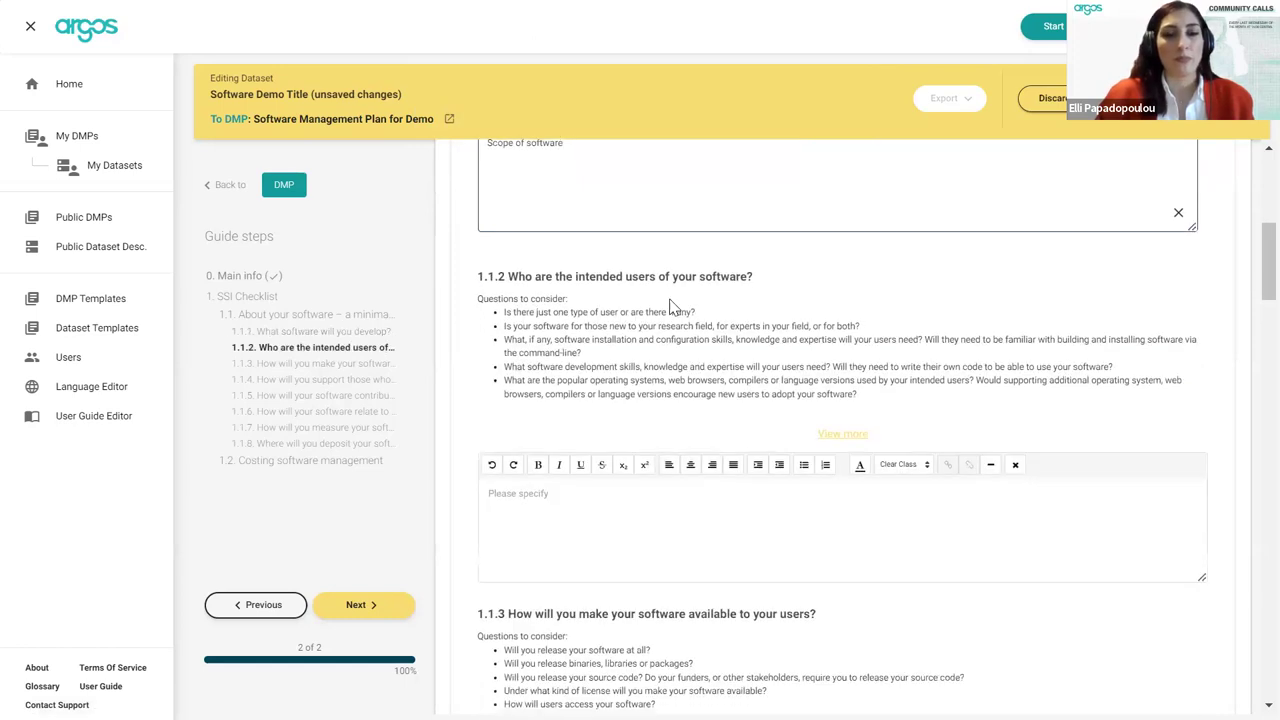
{"action": "scroll", "coordinate": [671, 305], "scroll_direction": "up", "scroll_amount": 2}
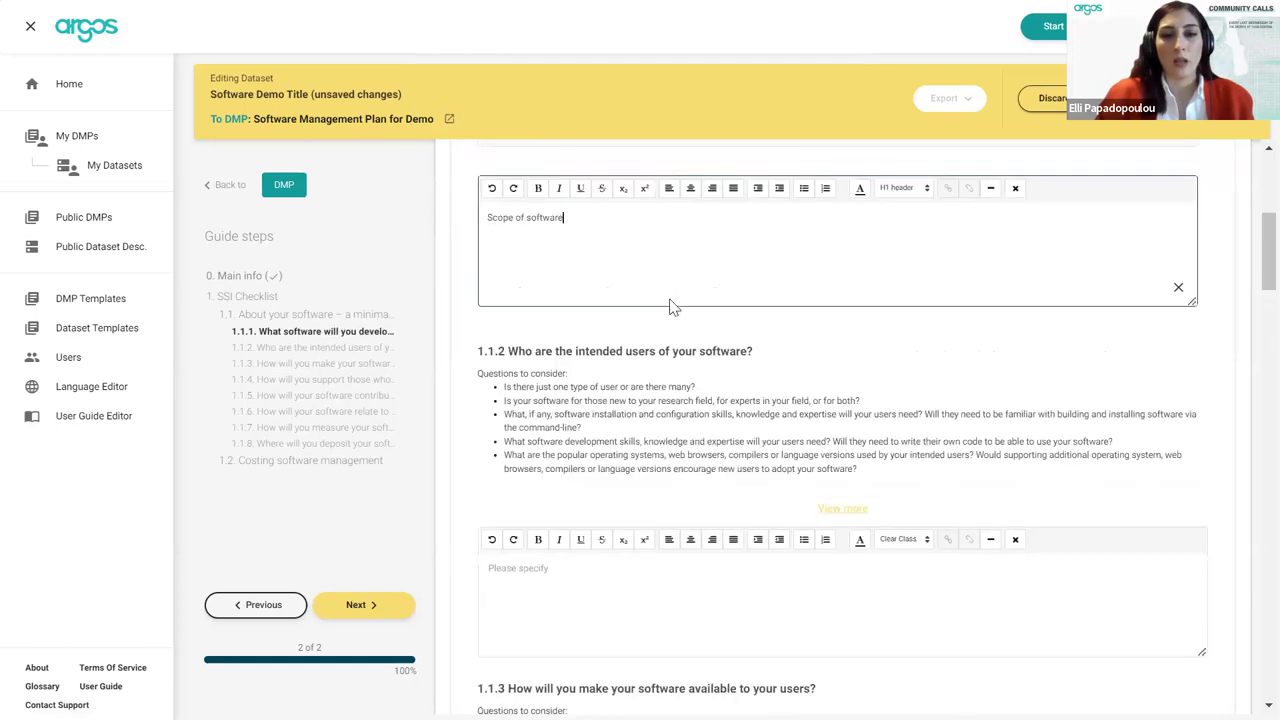
{"action": "left_click", "coordinate": [1176, 291]}
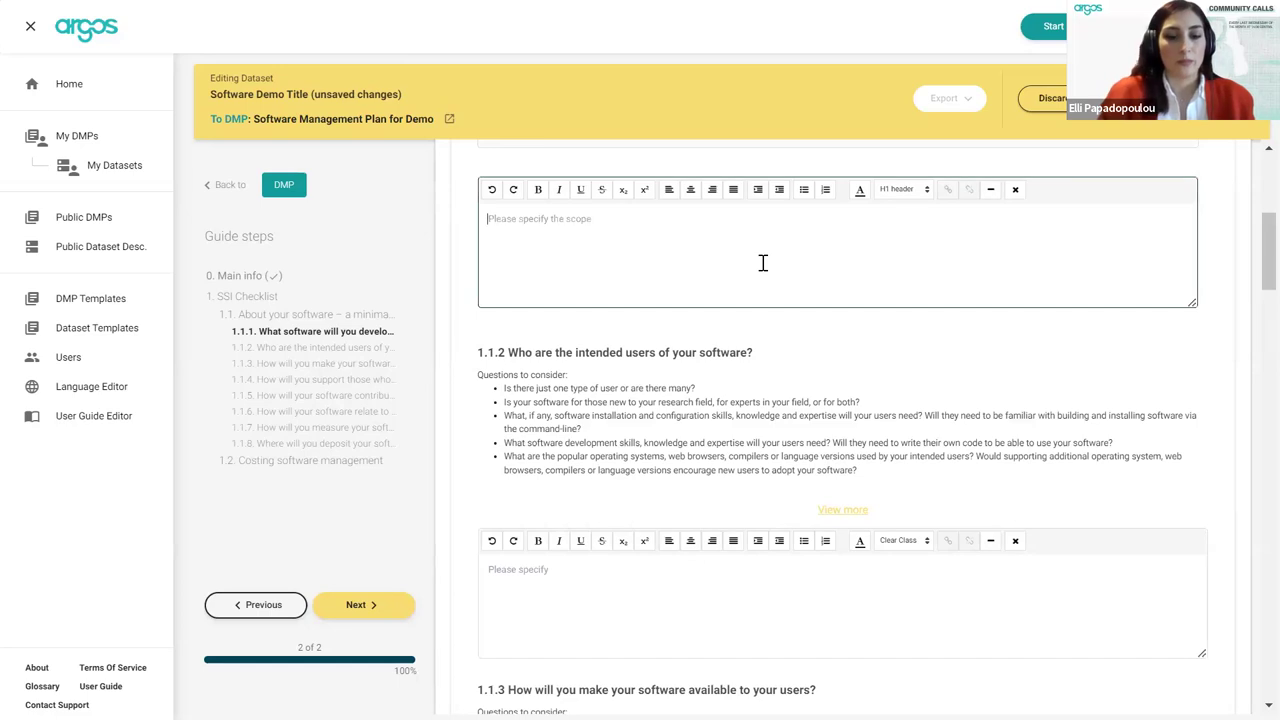
{"action": "type", "text": "Specify"}
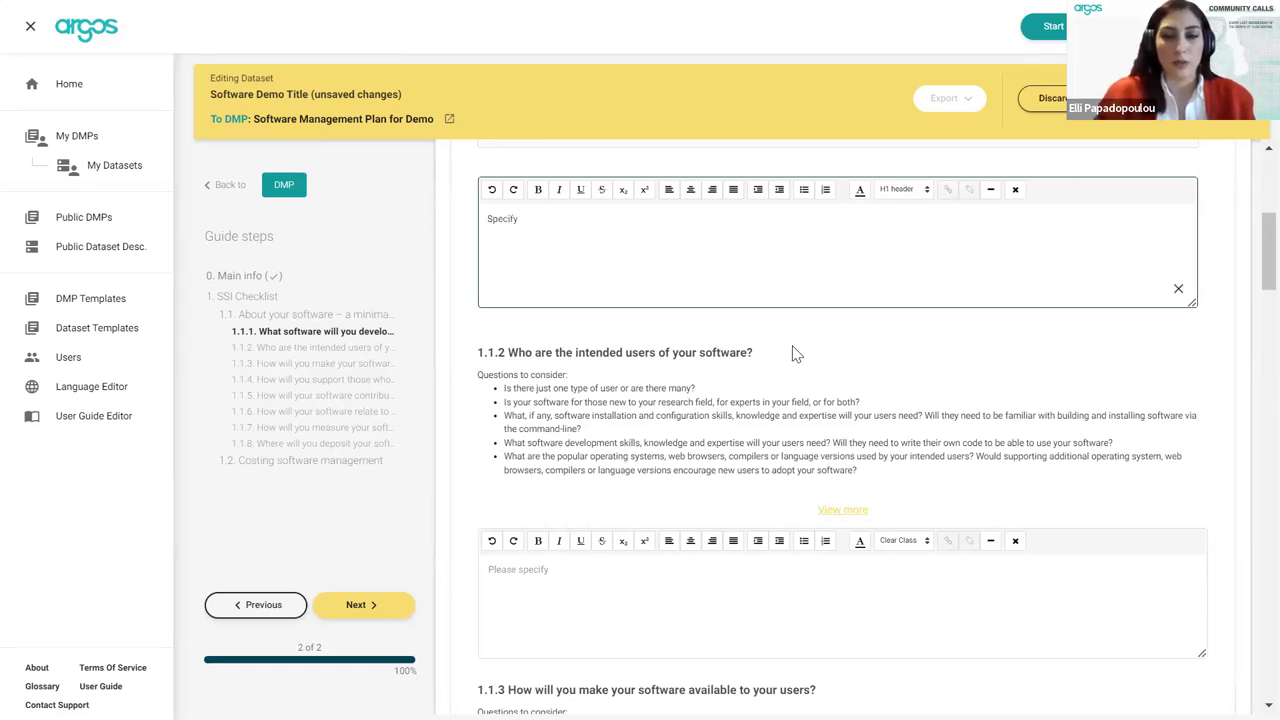
{"action": "type", "text": " the scope"}
{"action": "scroll", "coordinate": [793, 345], "scroll_direction": "down", "scroll_amount": 1}
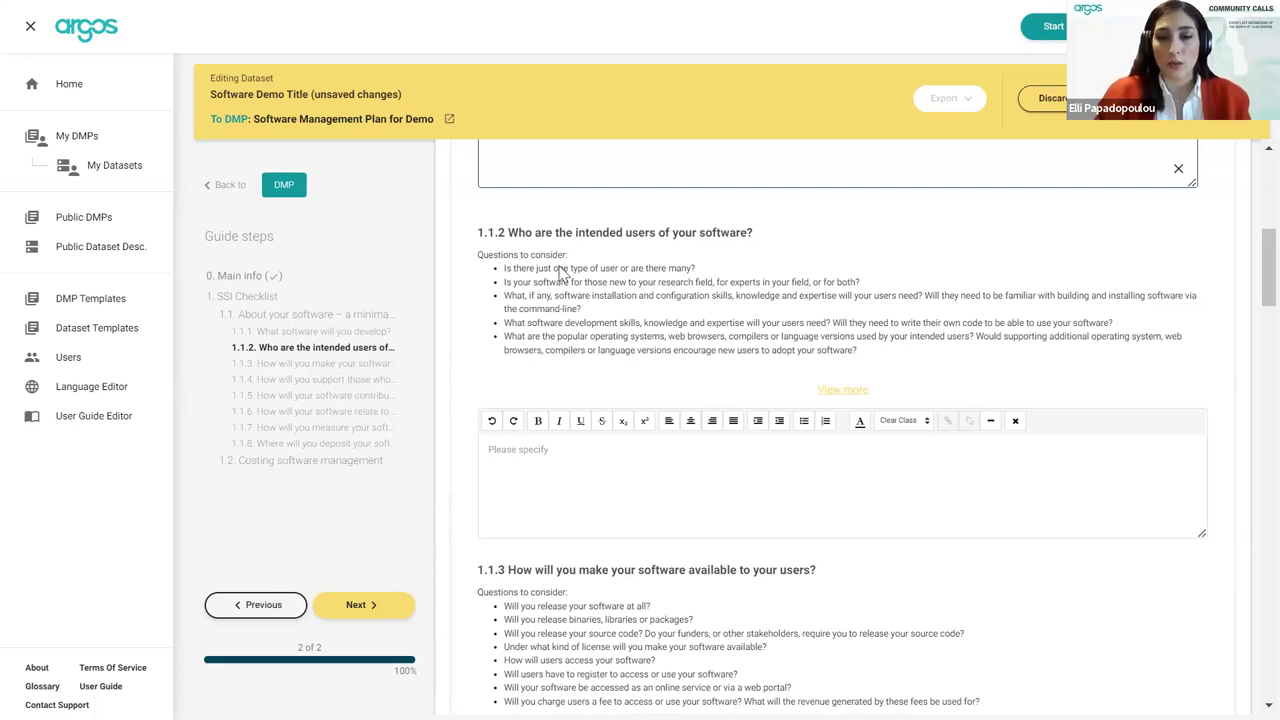
- Expand the 1.1.2 intended-users guidance and answer 'Write and answer'
{"action": "left_click", "coordinate": [840, 392]}
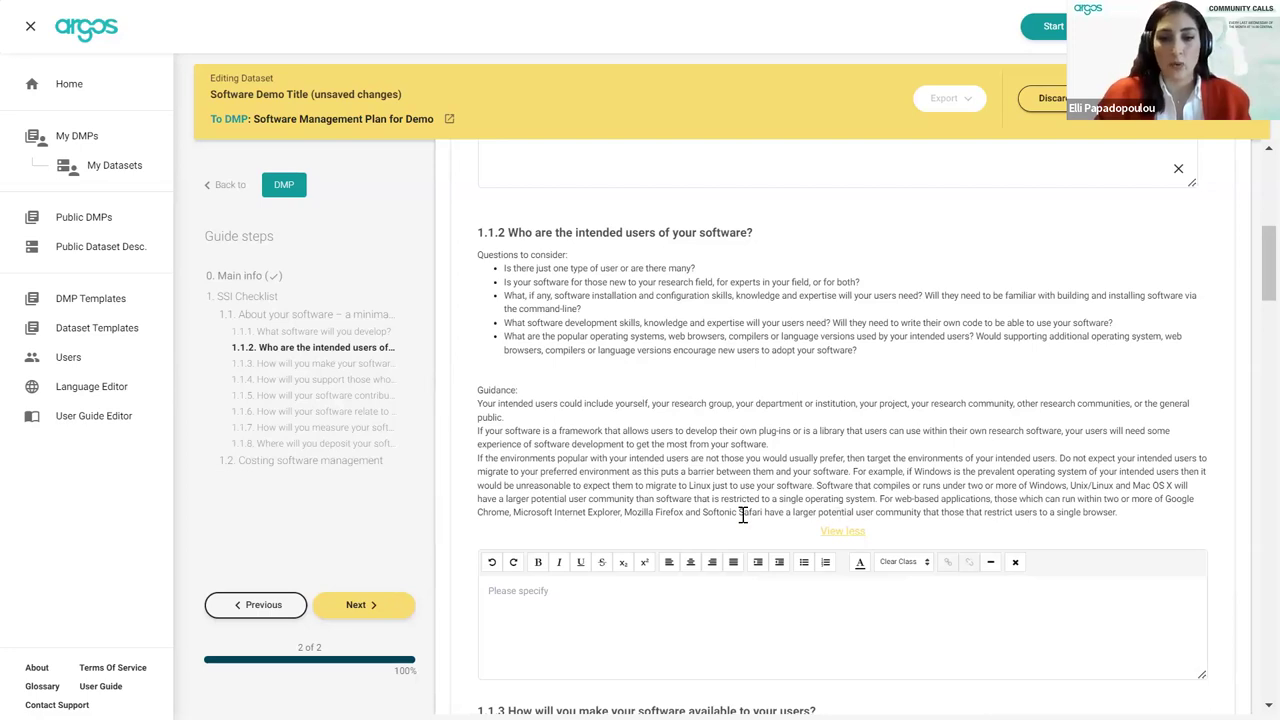
{"action": "scroll", "coordinate": [690, 495], "scroll_direction": "down", "scroll_amount": 2}
{"action": "left_click", "coordinate": [653, 485]}
{"action": "type", "text": "Write and answer"}
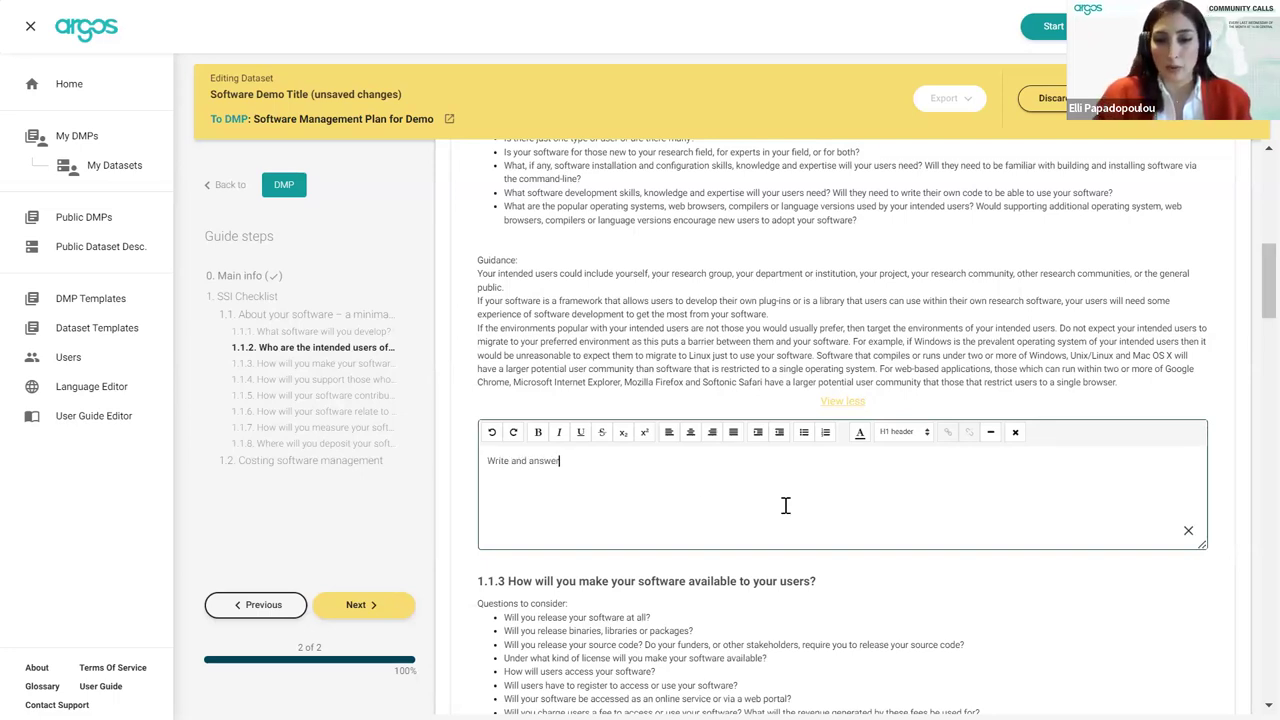
{"action": "scroll", "coordinate": [785, 505], "scroll_direction": "down", "scroll_amount": 1}
{"action": "scroll", "coordinate": [785, 505], "scroll_direction": "down", "scroll_amount": 2}
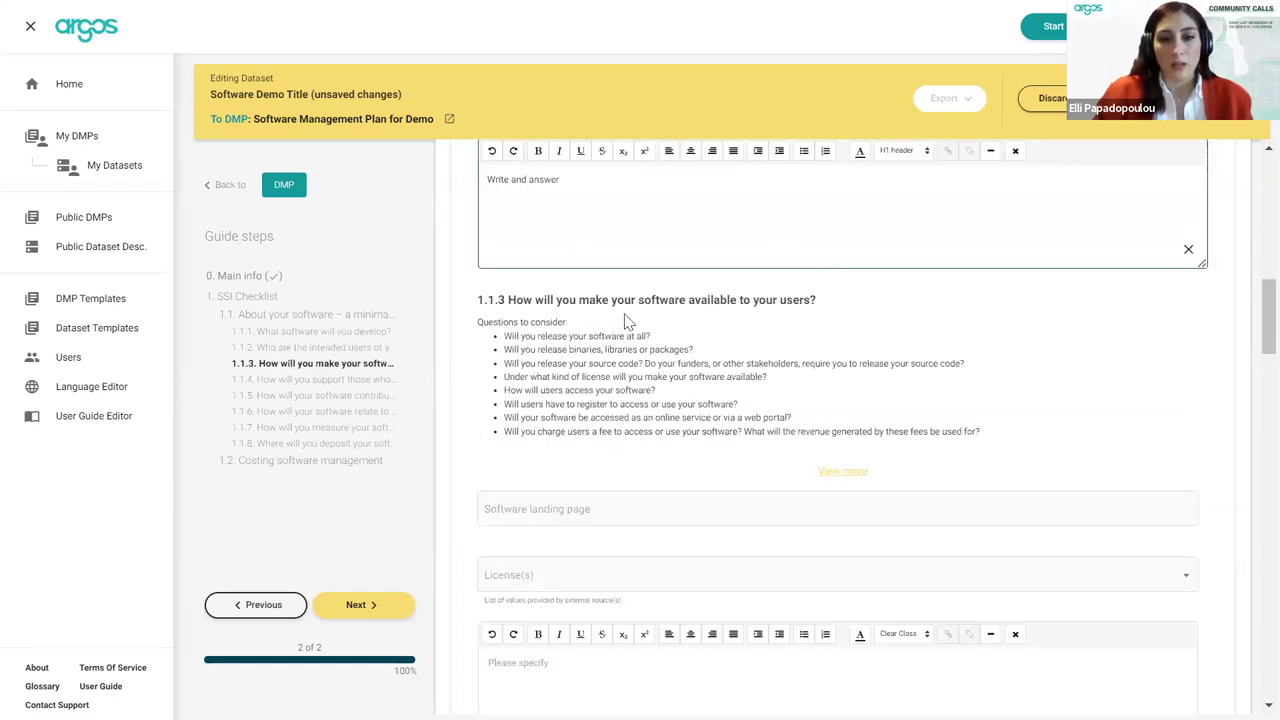
{"action": "scroll", "coordinate": [626, 320], "scroll_direction": "up", "scroll_amount": 4}
{"action": "scroll", "coordinate": [626, 320], "scroll_direction": "down", "scroll_amount": 4}
- Show the 1.1.3 guidance and enter 'argos.openaire.eu' as the software landing page
{"action": "left_click_drag", "start_coordinate": [509, 339], "coordinate": [847, 344]}
{"action": "left_click", "coordinate": [847, 344]}
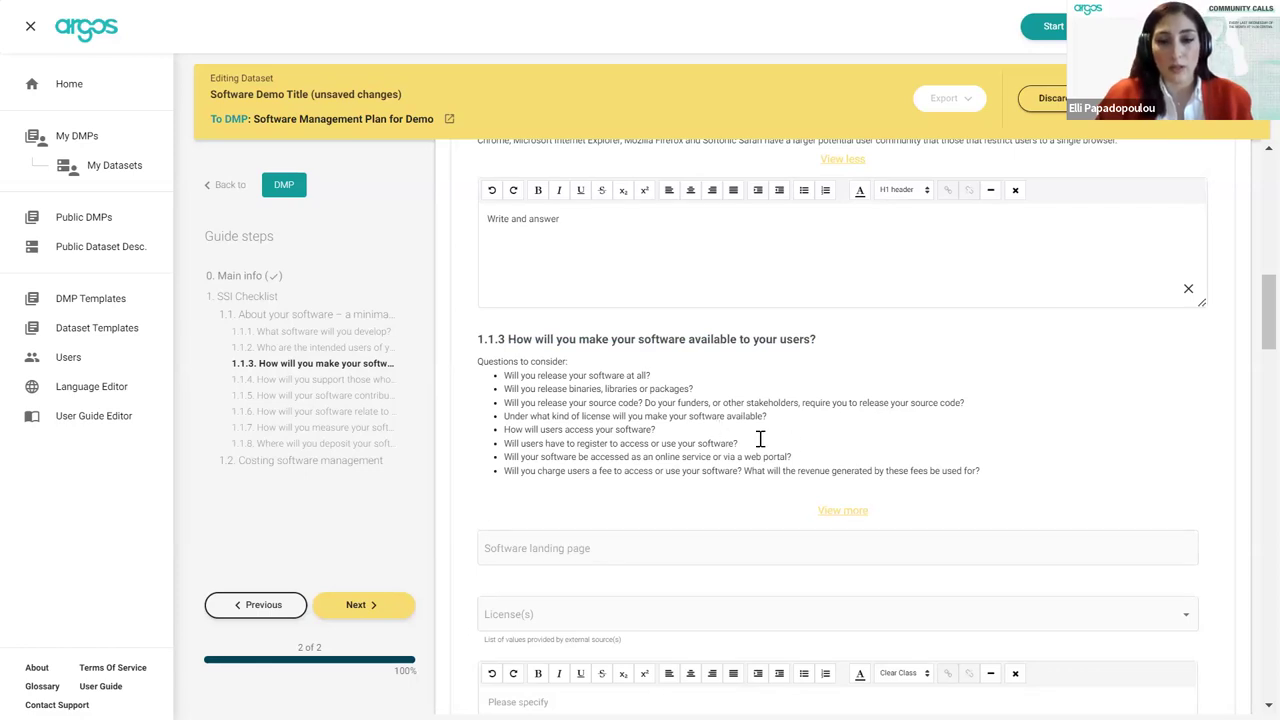
{"action": "left_click", "coordinate": [840, 512]}
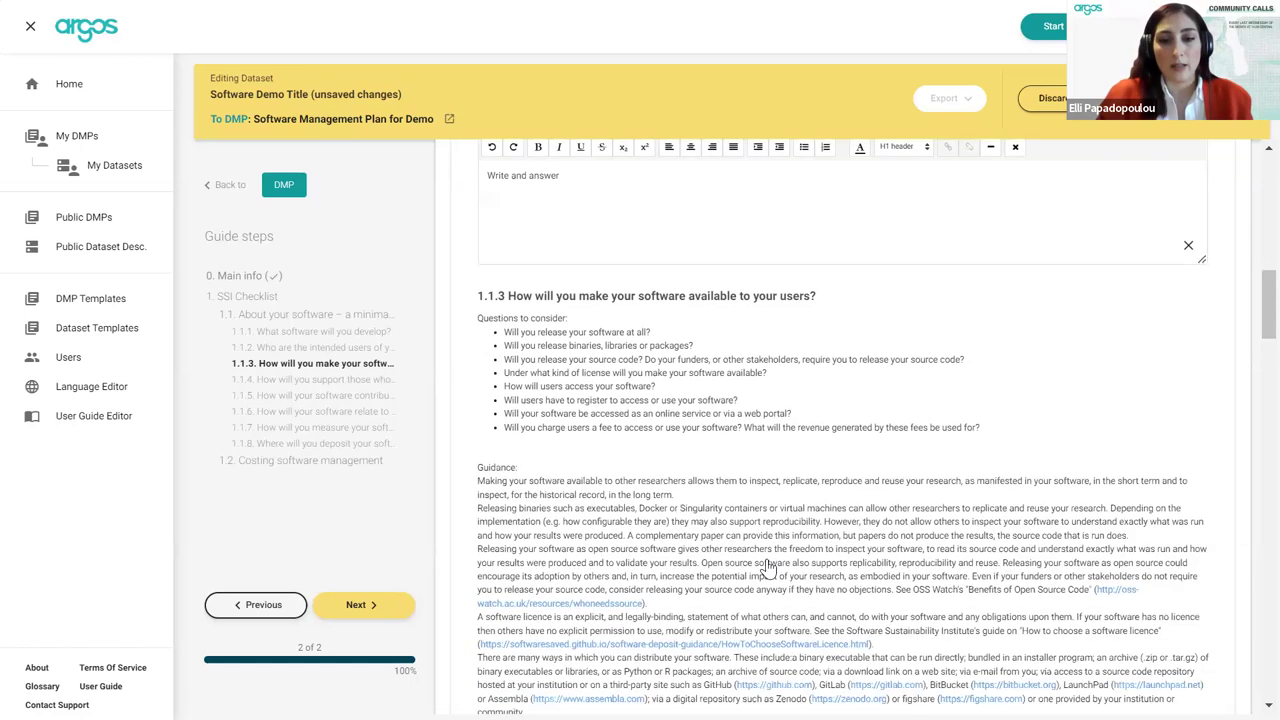
{"action": "scroll", "coordinate": [768, 567], "scroll_direction": "down", "scroll_amount": 3}
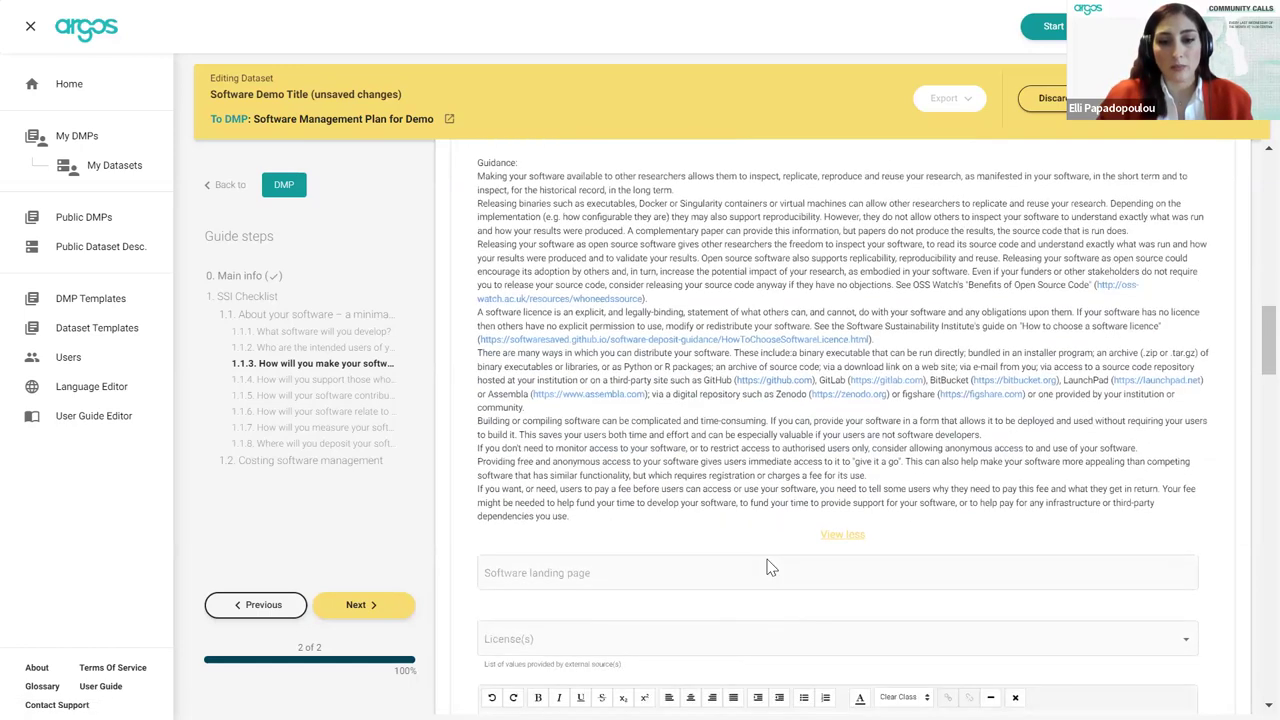
{"action": "scroll", "coordinate": [768, 567], "scroll_direction": "down", "scroll_amount": 2}
{"action": "left_click", "coordinate": [577, 409]}
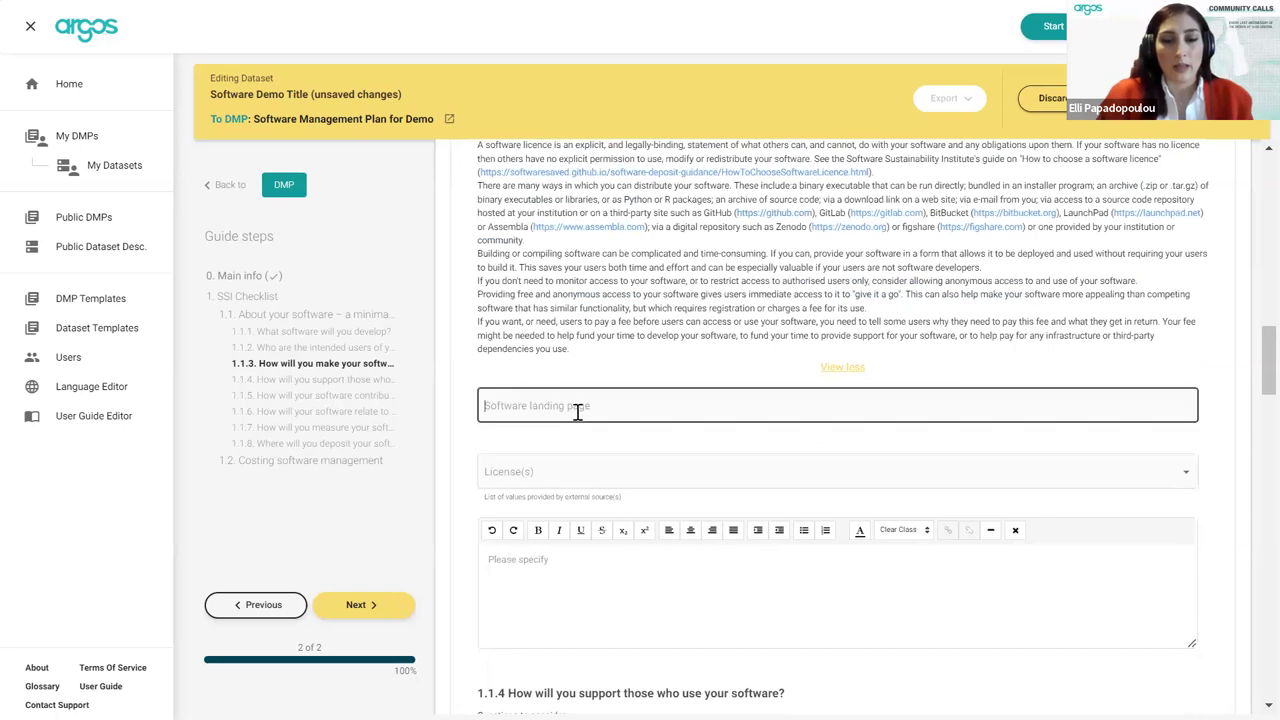
{"action": "type", "text": "argos.openaire"}
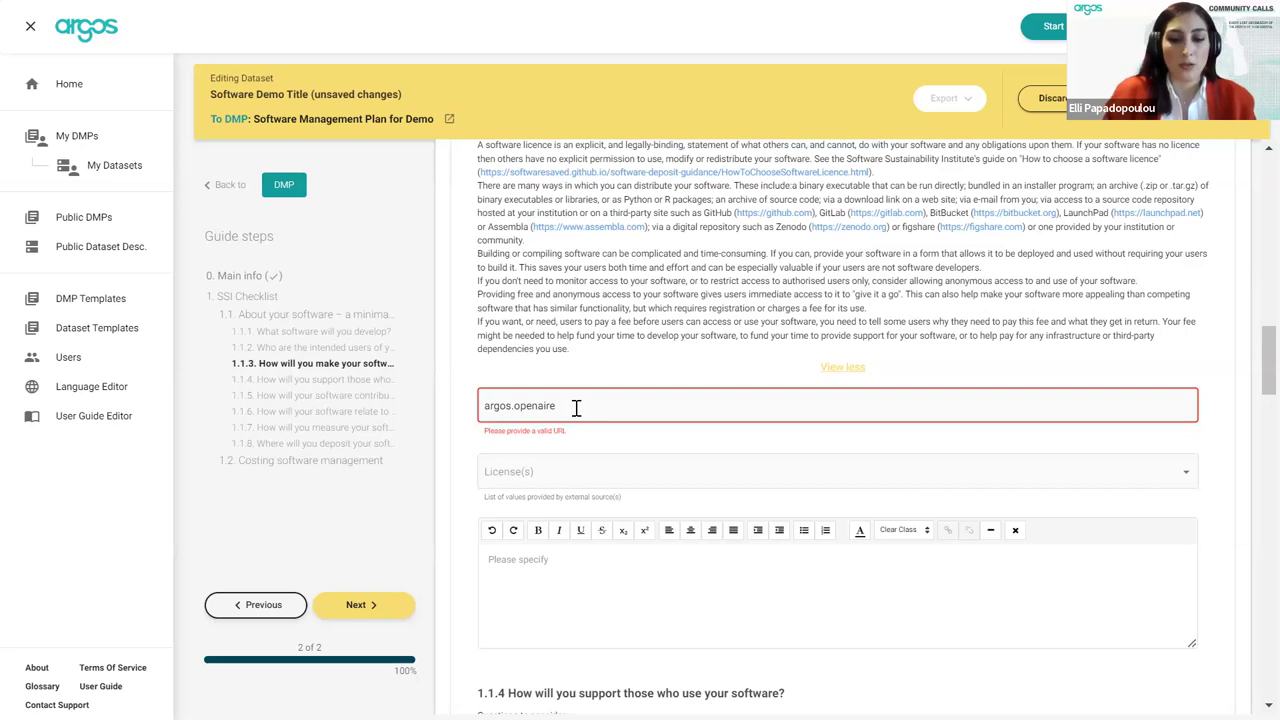
{"action": "type", "text": ".eu"}
- Replace the invalid landing page with the dataset page's own URL from the address bar
{"action": "left_click", "coordinate": [605, 473]}
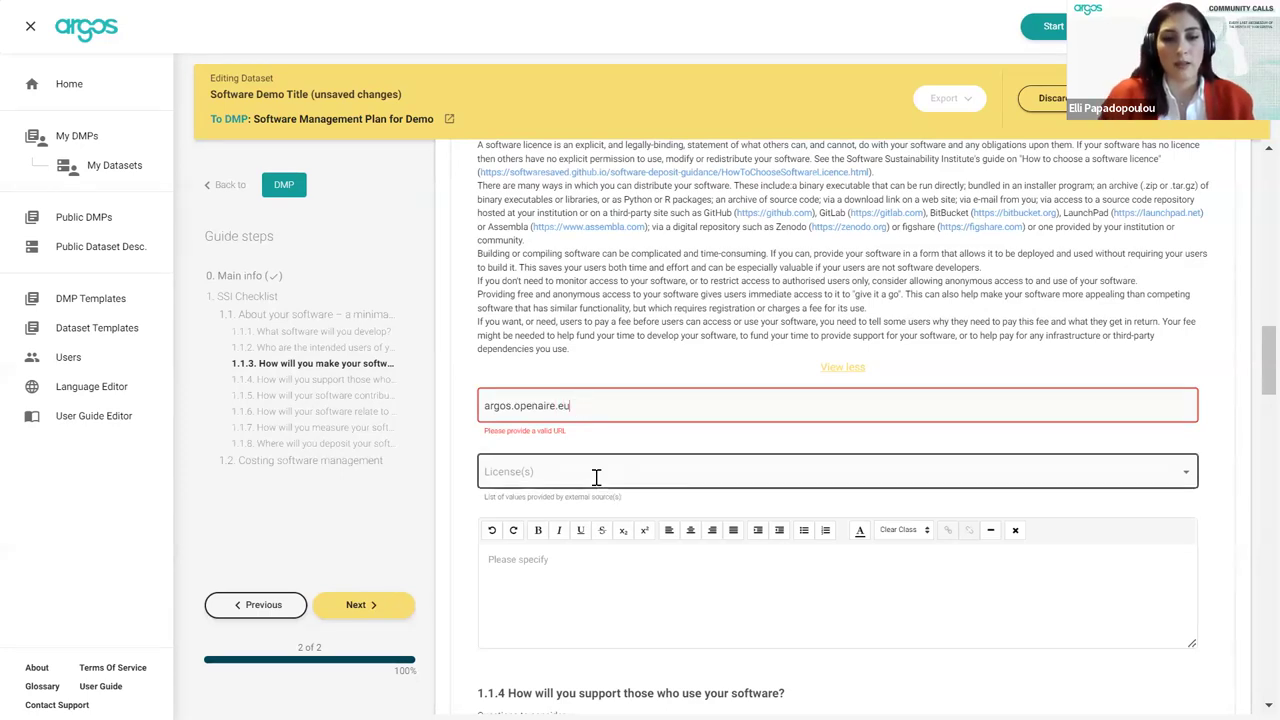
{"action": "triple_click", "coordinate": [493, 405]}
{"action": "key", "text": "BackSpace"}
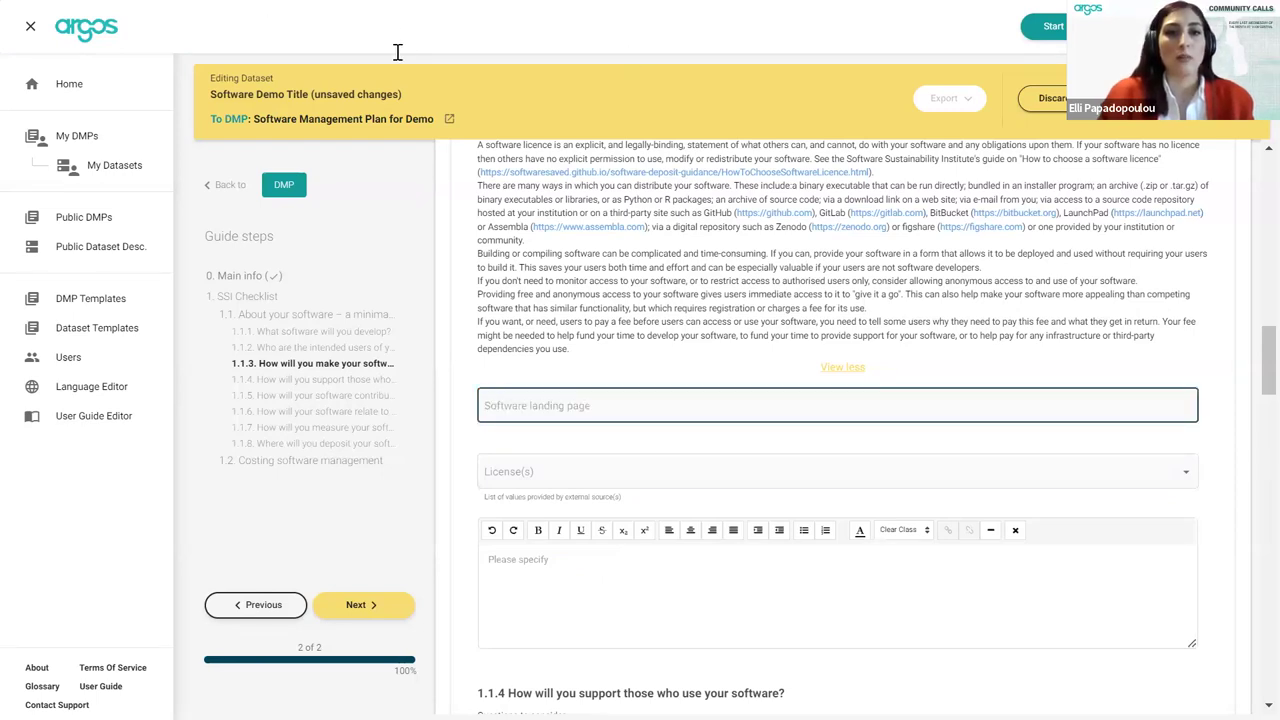
{"action": "key", "text": "F11"}
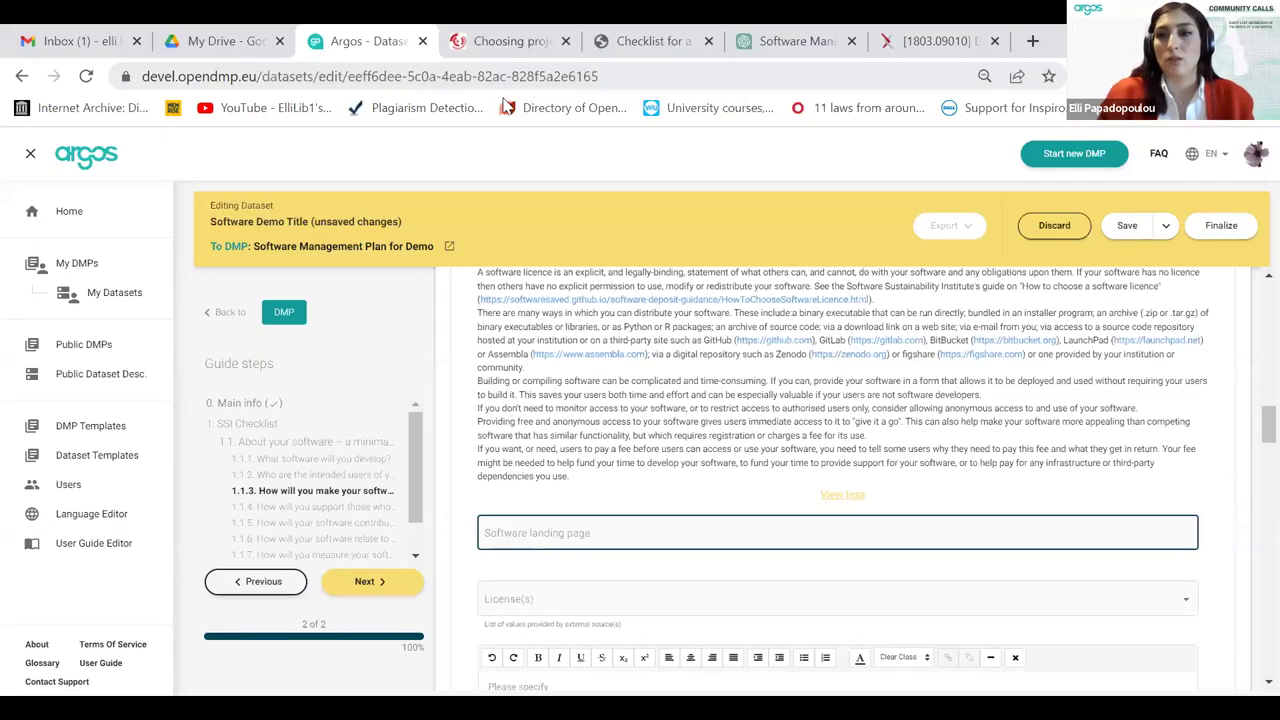
{"action": "key", "text": "alt+f"}
{"action": "key", "text": "ctrl+c"}
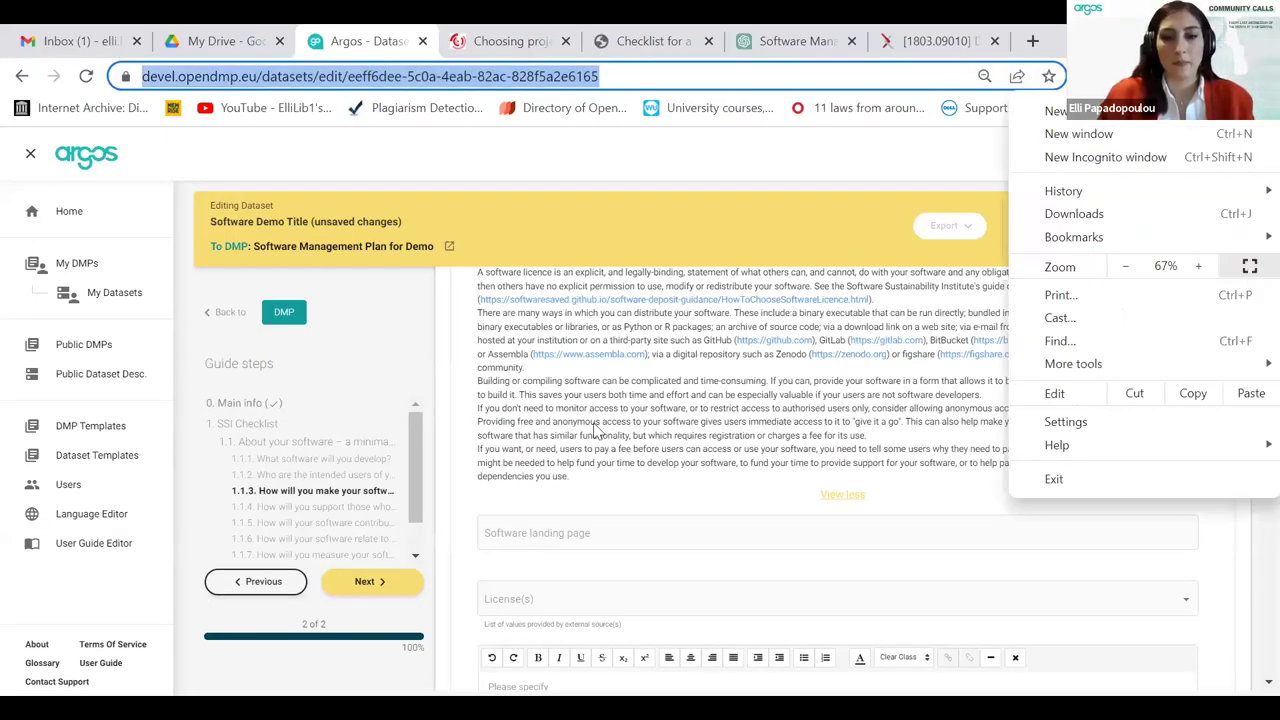
{"action": "key", "text": "F11"}
{"action": "key", "text": "ctrl+v"}
{"action": "left_click", "coordinate": [654, 460]}
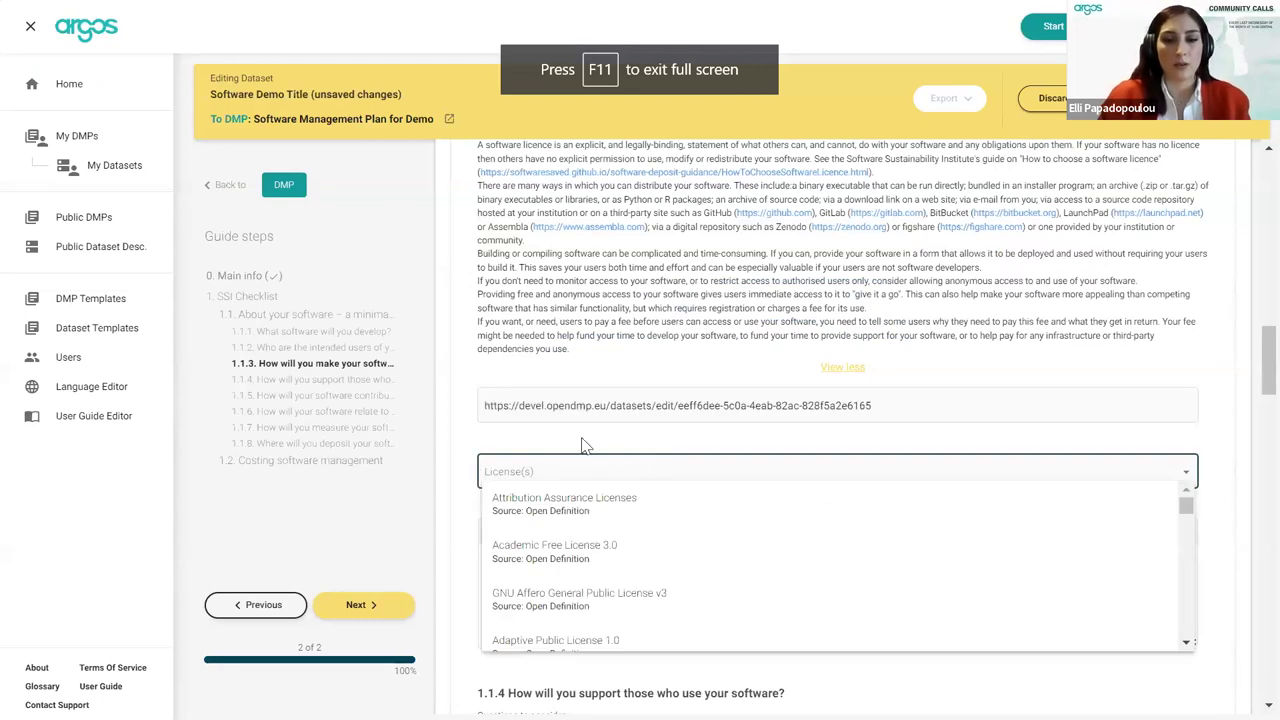
{"action": "left_click", "coordinate": [581, 437]}
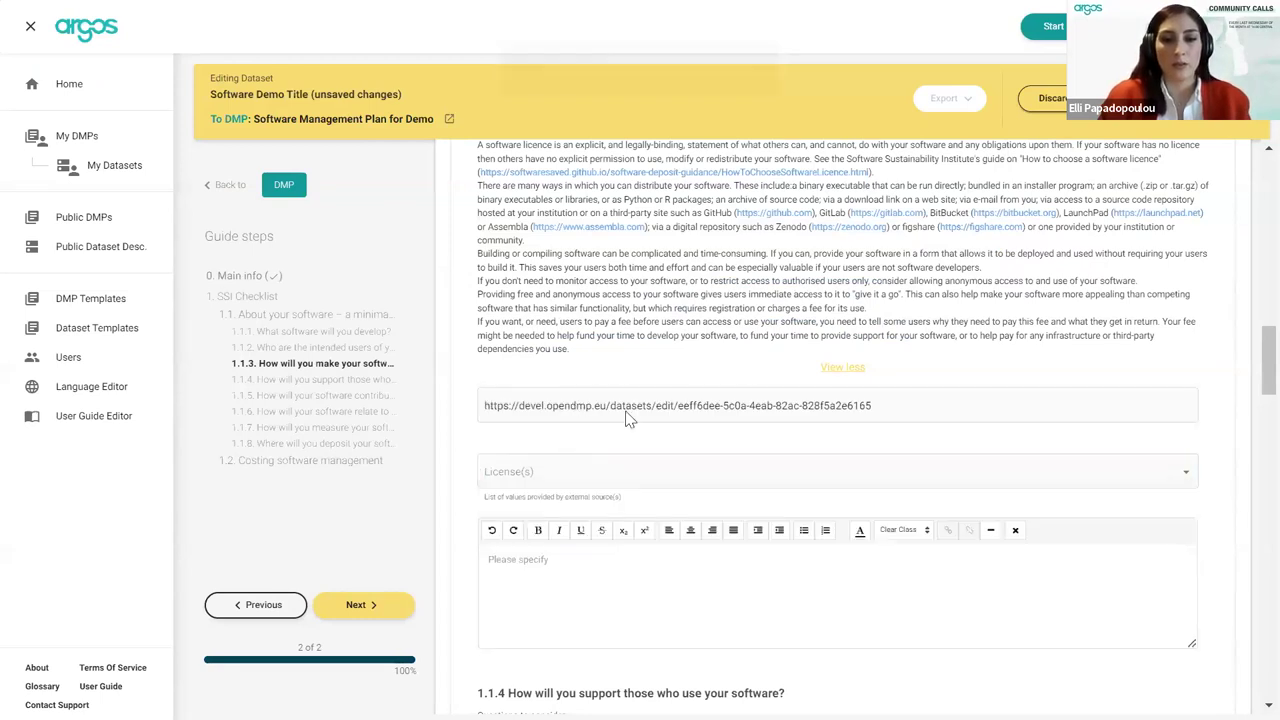
- Add GNU Affero GPL v3 and Apache Software License 1.1 licences, and answer 'Specify'
{"action": "left_click", "coordinate": [643, 474]}
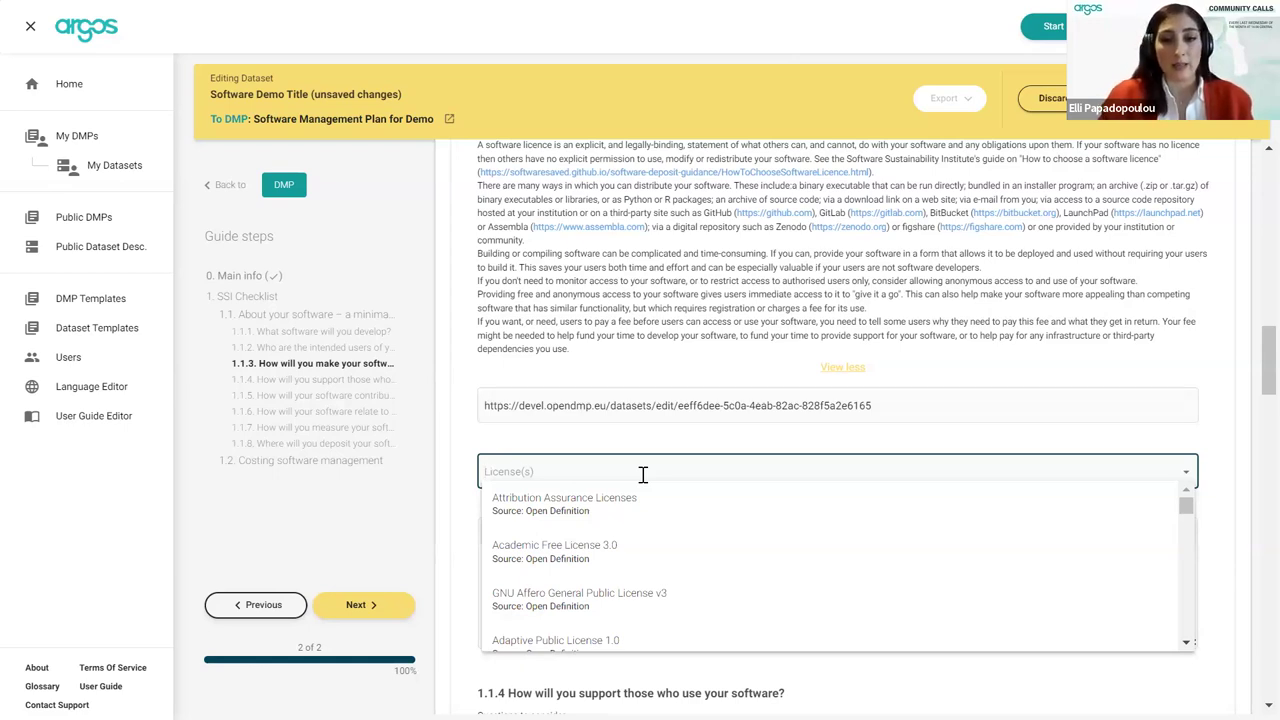
{"action": "scroll", "coordinate": [738, 282], "scroll_direction": "up", "scroll_amount": 5}
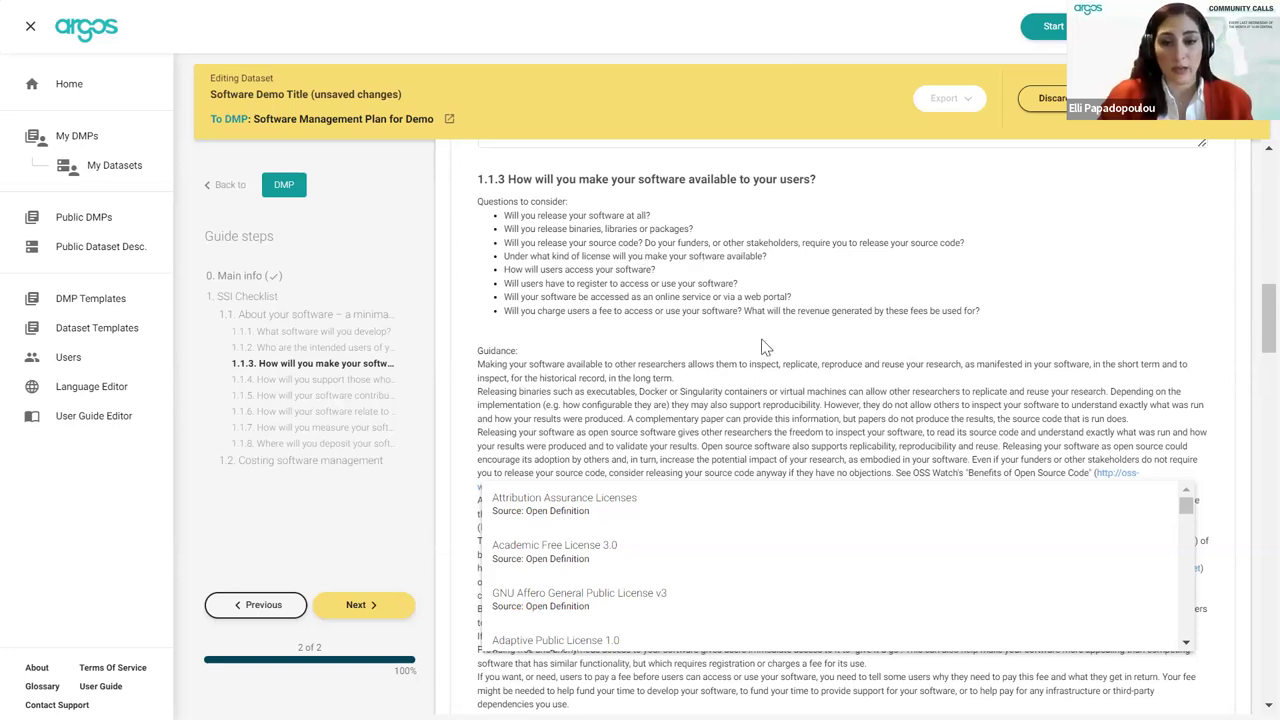
{"action": "scroll", "coordinate": [762, 346], "scroll_direction": "down", "scroll_amount": 5}
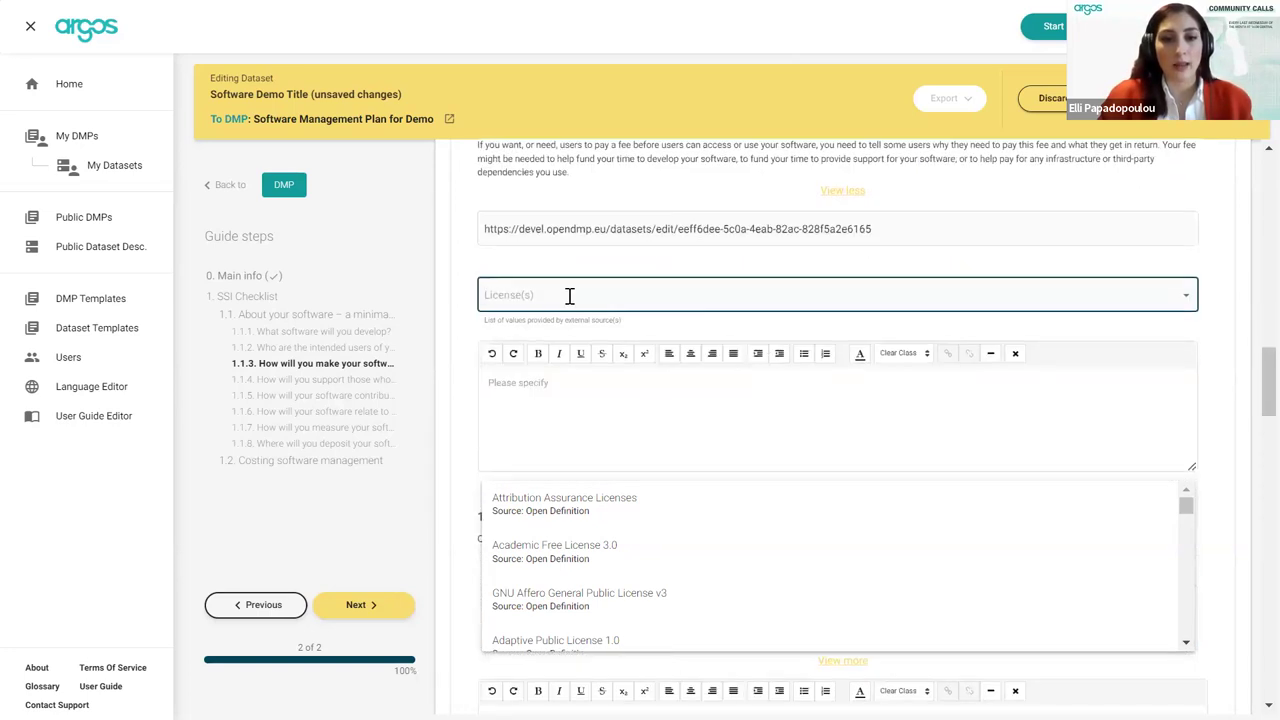
{"action": "scroll", "coordinate": [569, 293], "scroll_direction": "up", "scroll_amount": 2}
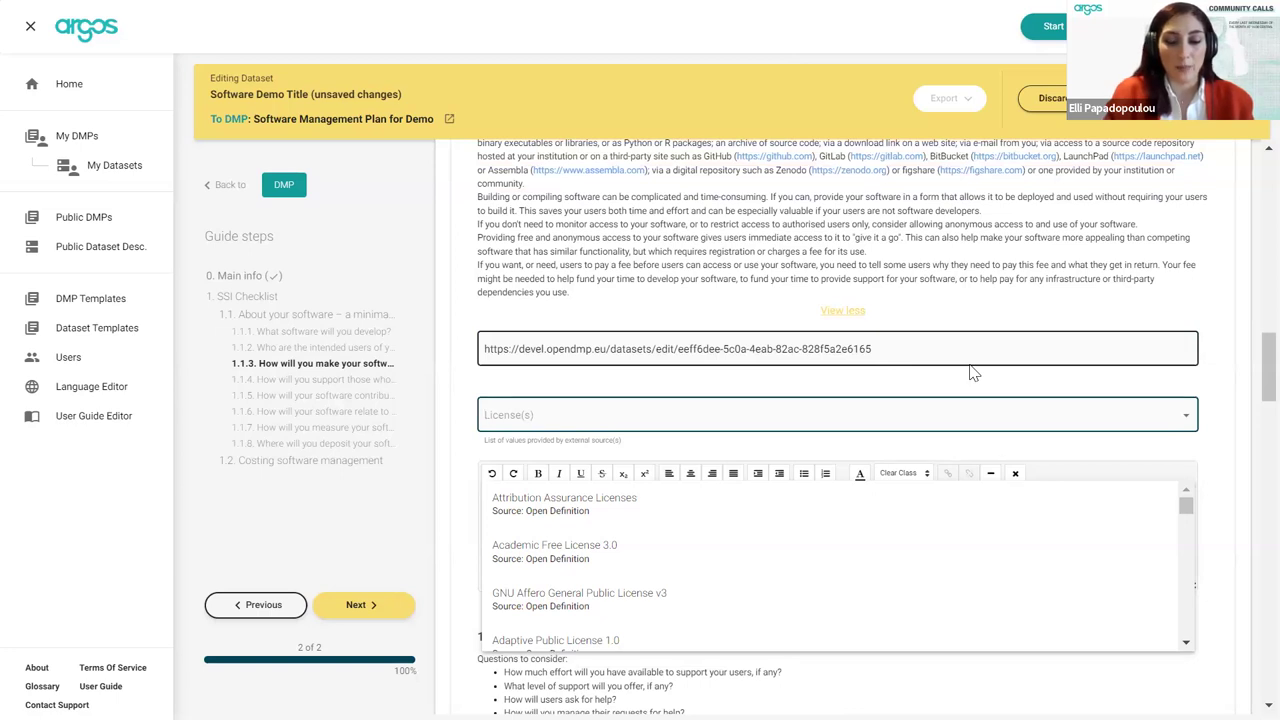
{"action": "type", "text": "g"}
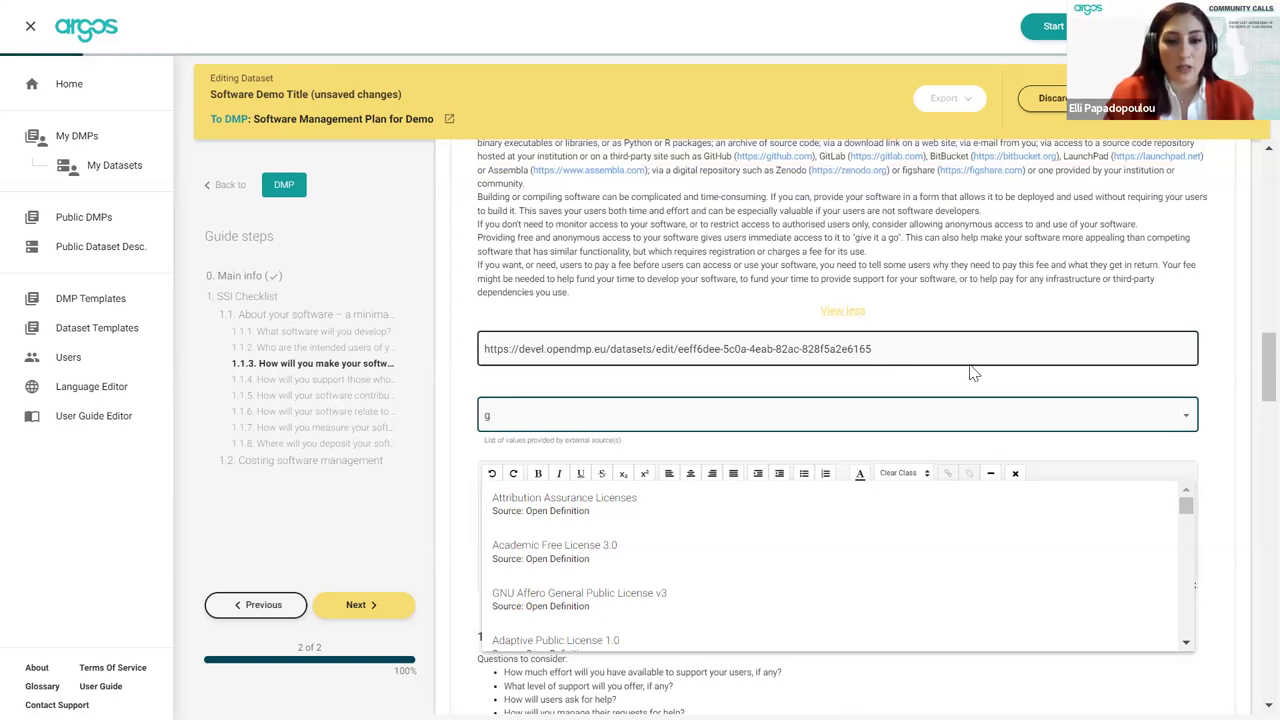
{"action": "key", "text": "BackSpace"}
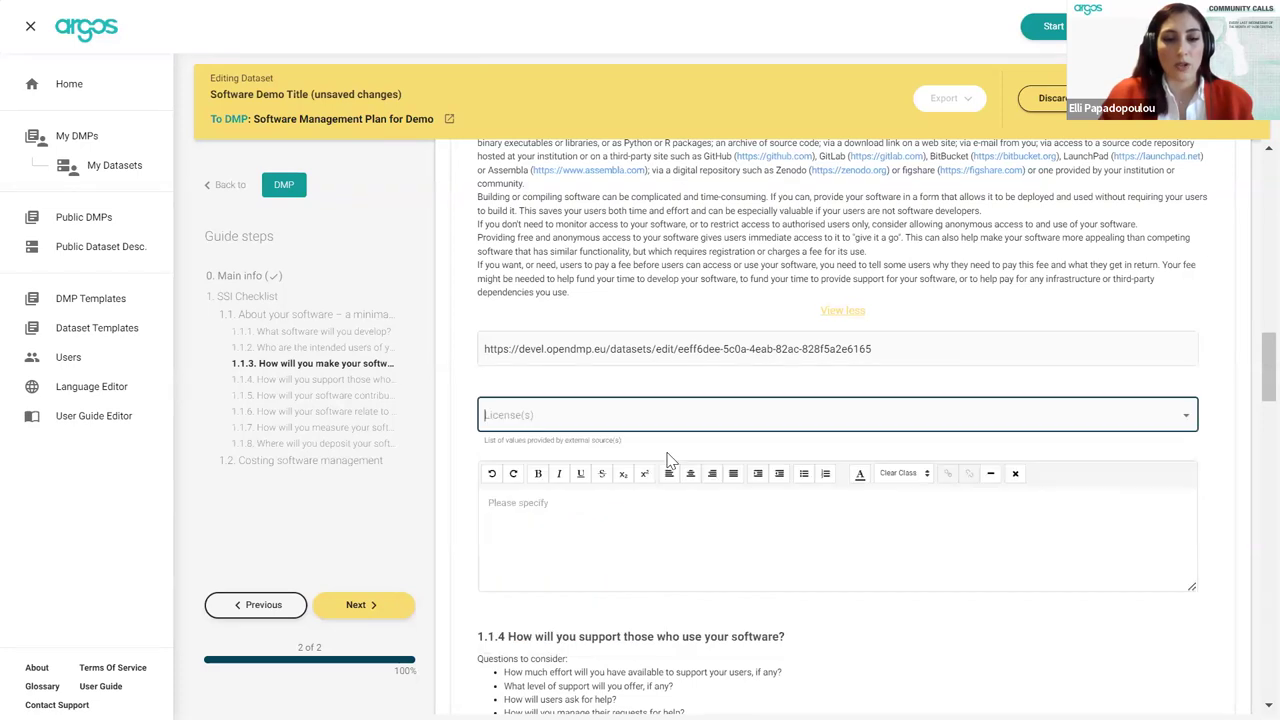
{"action": "left_click", "coordinate": [670, 460]}
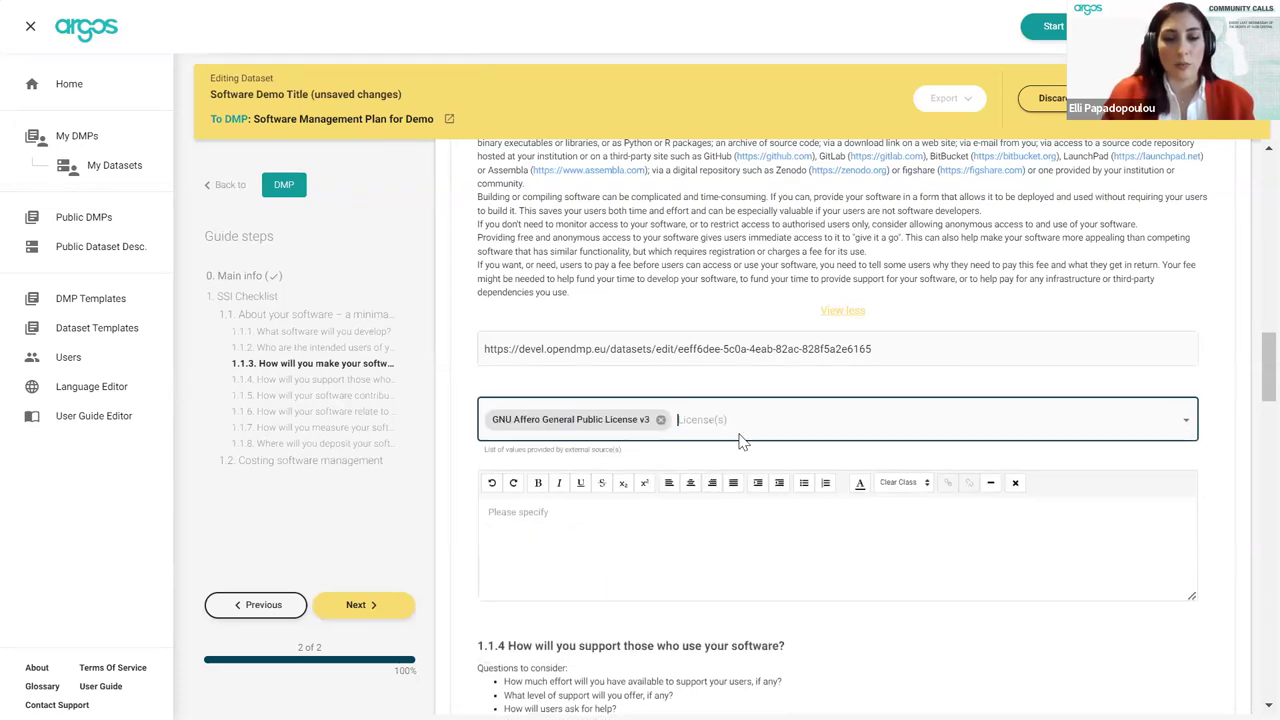
{"action": "left_click", "coordinate": [740, 440]}
{"action": "type", "text": "apache"}
{"action": "left_click", "coordinate": [671, 462]}
{"action": "left_click", "coordinate": [667, 544]}
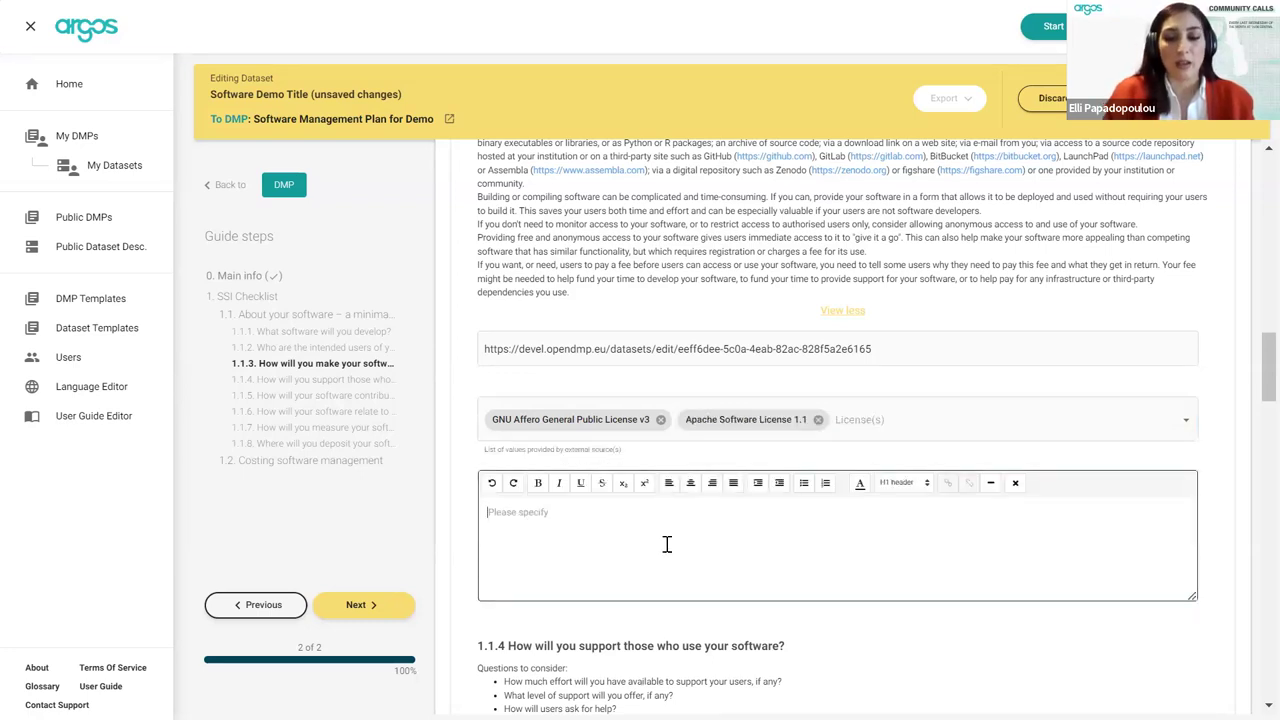
{"action": "type", "text": "Specify"}
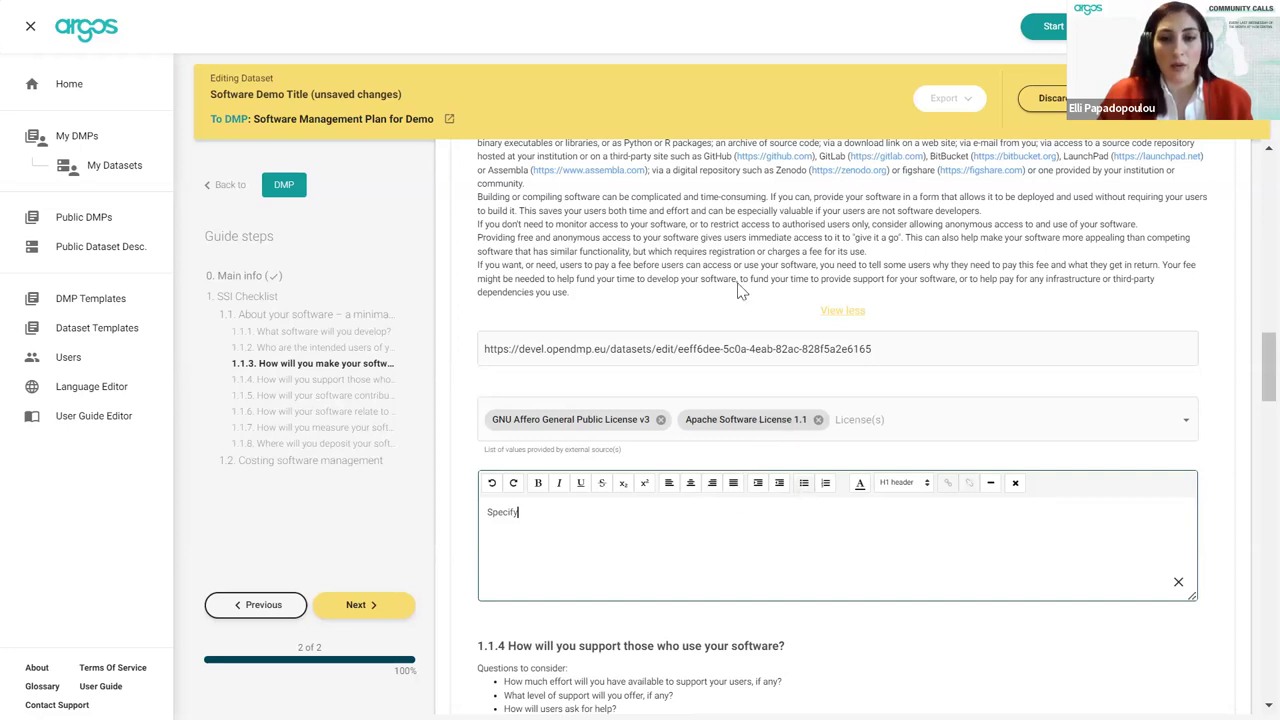
- Type 'Specify' into the 1.1.4 'Please specify' editor about supporting users
{"action": "scroll", "coordinate": [737, 282], "scroll_direction": "up", "scroll_amount": 3}
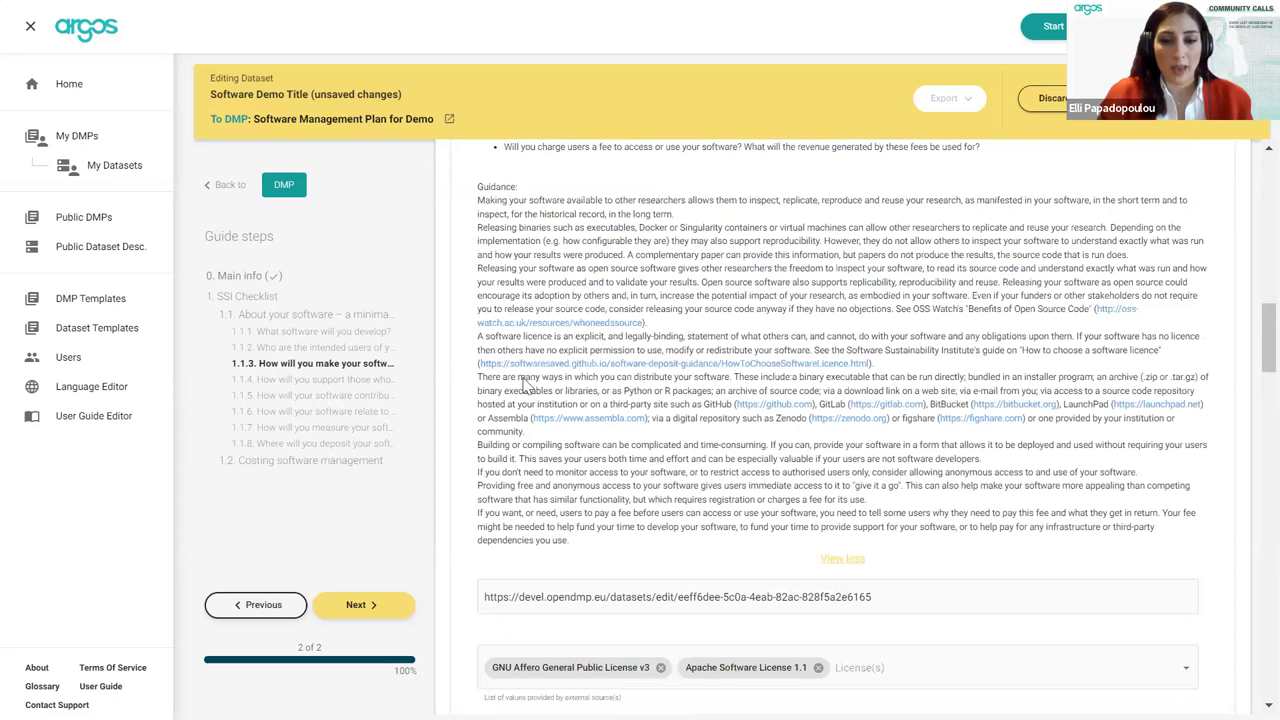
{"action": "scroll", "coordinate": [675, 458], "scroll_direction": "up", "scroll_amount": 3}
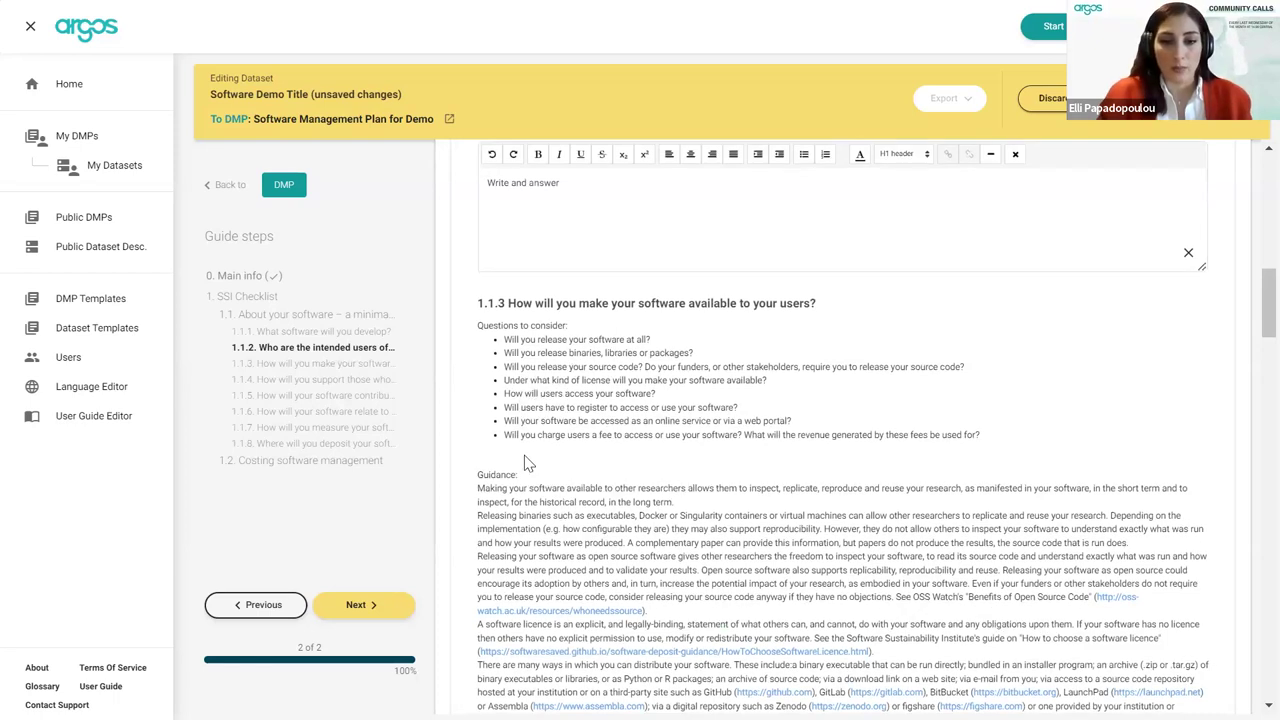
{"action": "scroll", "coordinate": [676, 470], "scroll_direction": "down", "scroll_amount": 3}
{"action": "scroll", "coordinate": [676, 494], "scroll_direction": "down", "scroll_amount": 3}
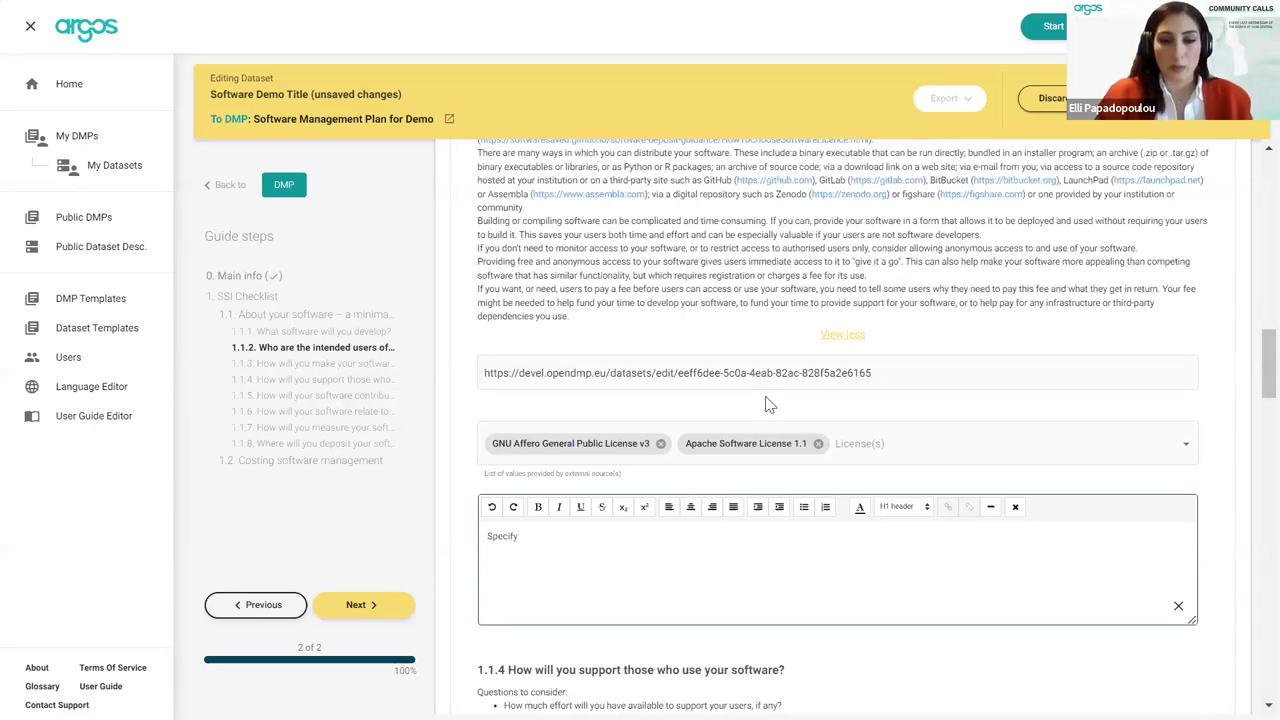
{"action": "scroll", "coordinate": [770, 405], "scroll_direction": "down", "scroll_amount": 4}
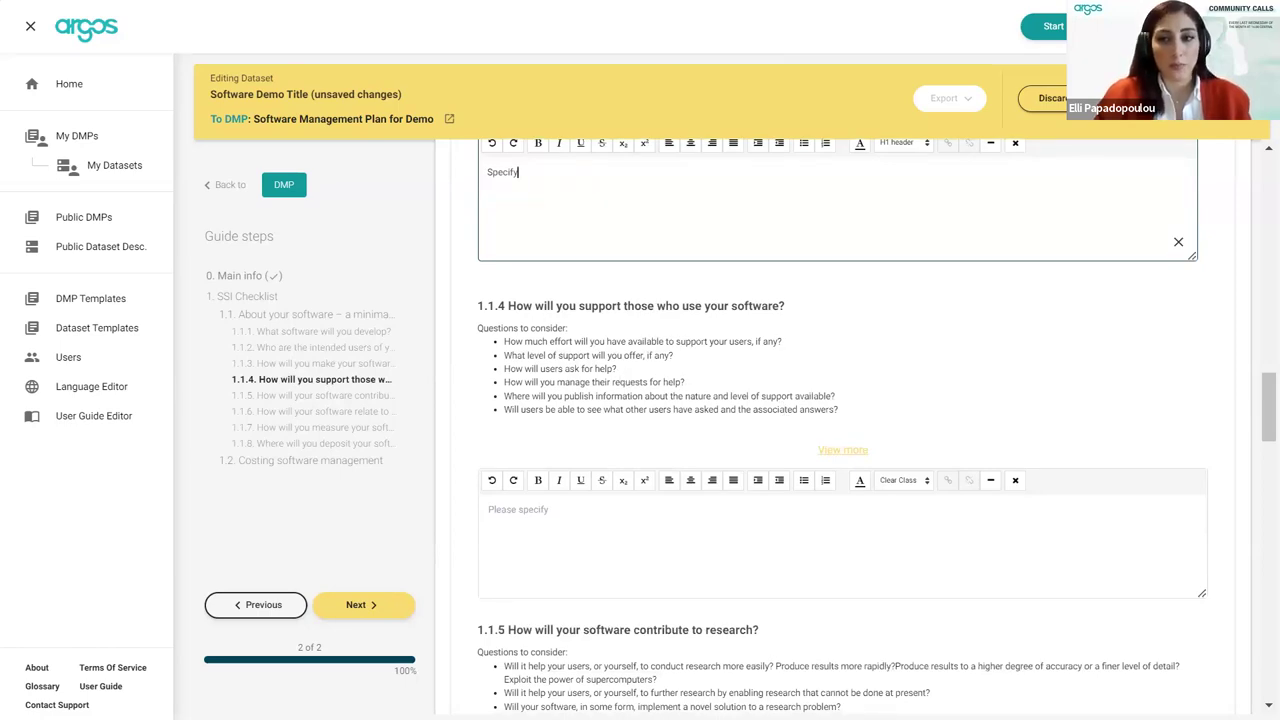
{"action": "left_click", "coordinate": [694, 472]}
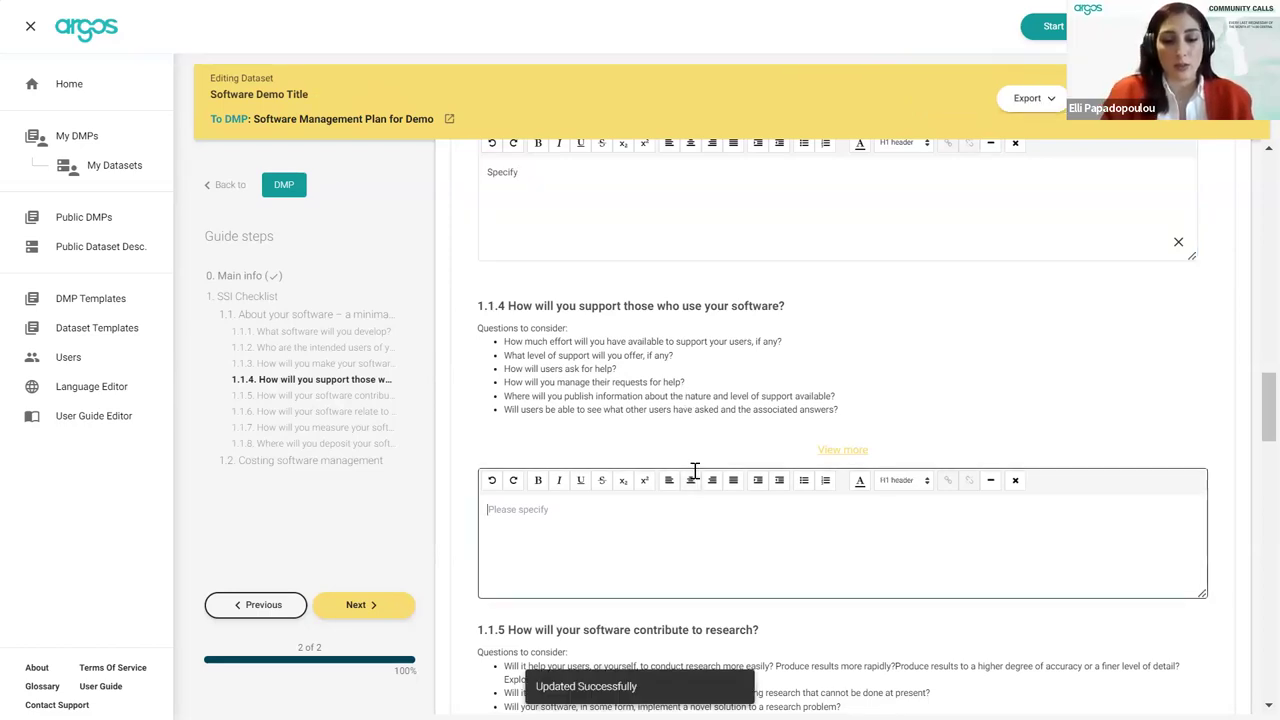
{"action": "type", "text": "Specify"}
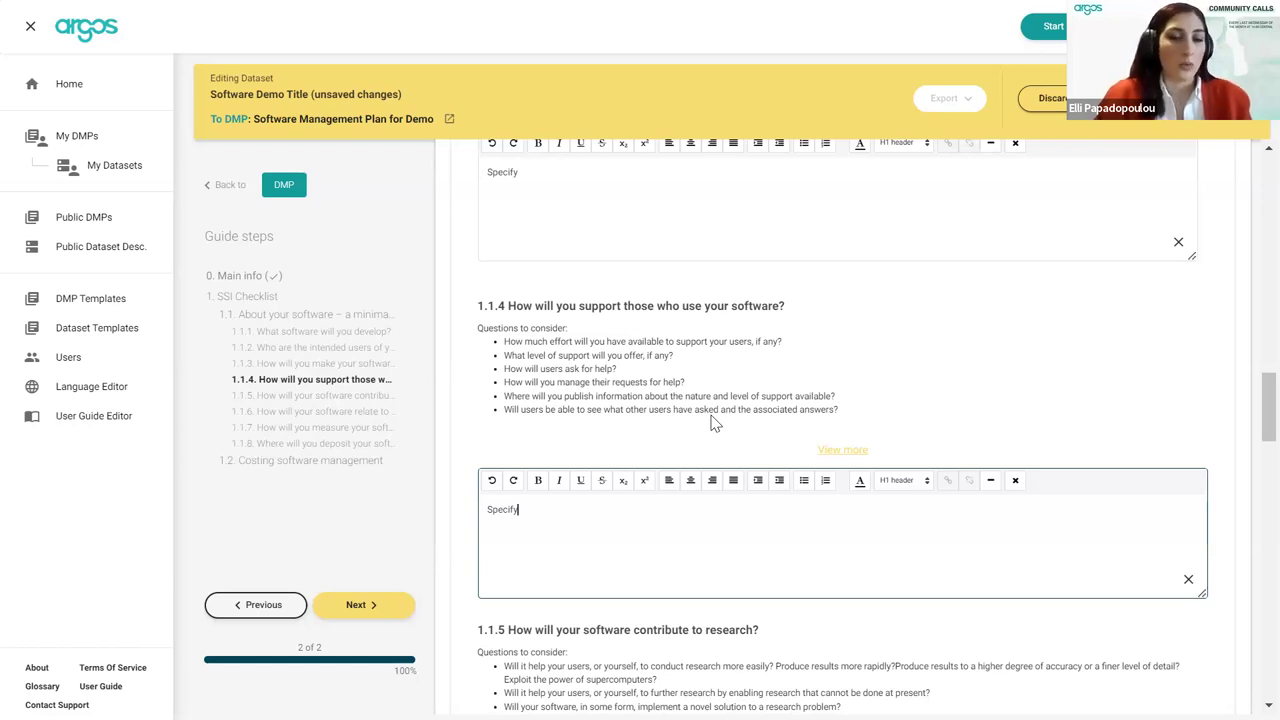
{"action": "scroll", "coordinate": [713, 422], "scroll_direction": "down", "scroll_amount": 2}
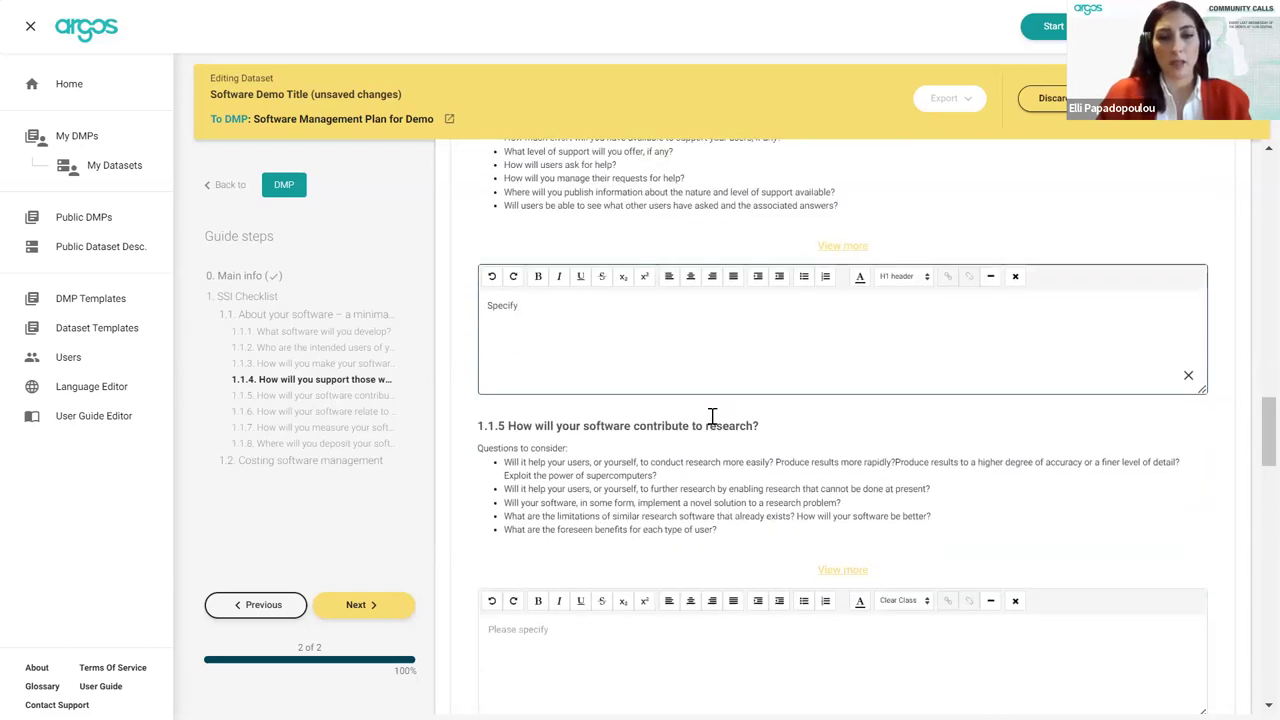
{"action": "scroll", "coordinate": [713, 422], "scroll_direction": "down", "scroll_amount": 2}
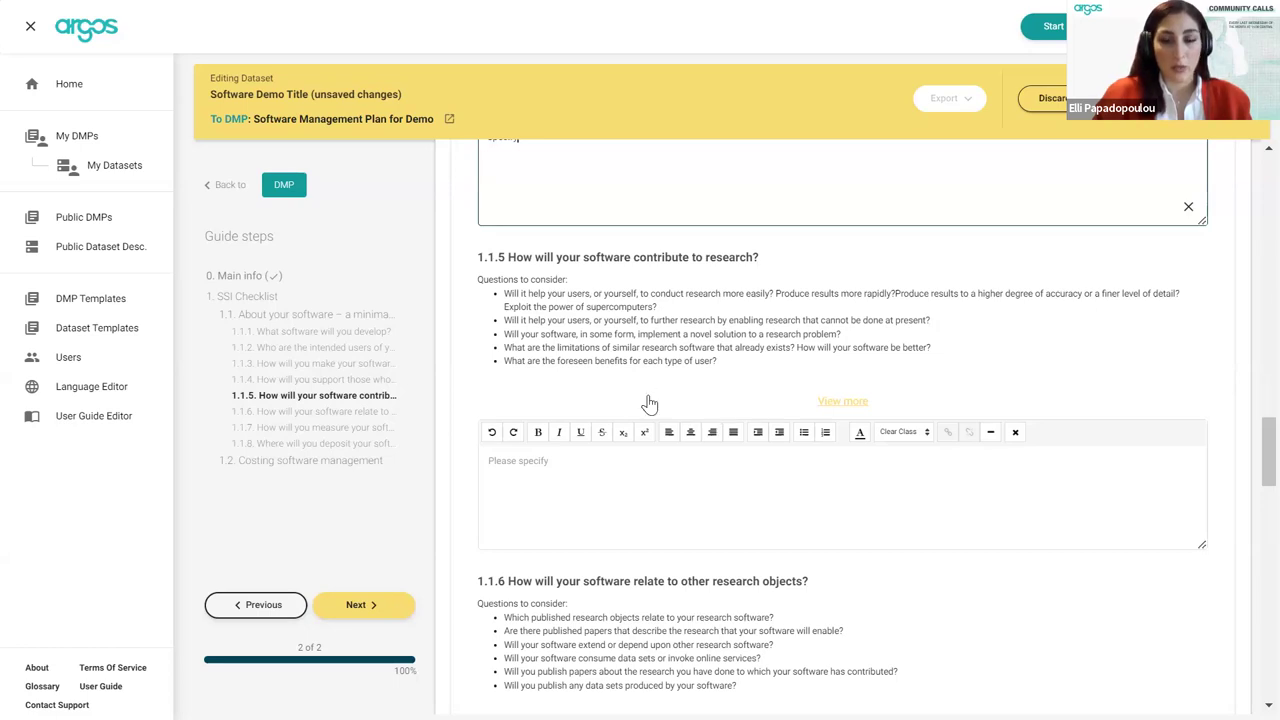
- Expand the 1.1.5 research-contribution guidance and answer 'Specify'
{"action": "left_click", "coordinate": [834, 404]}
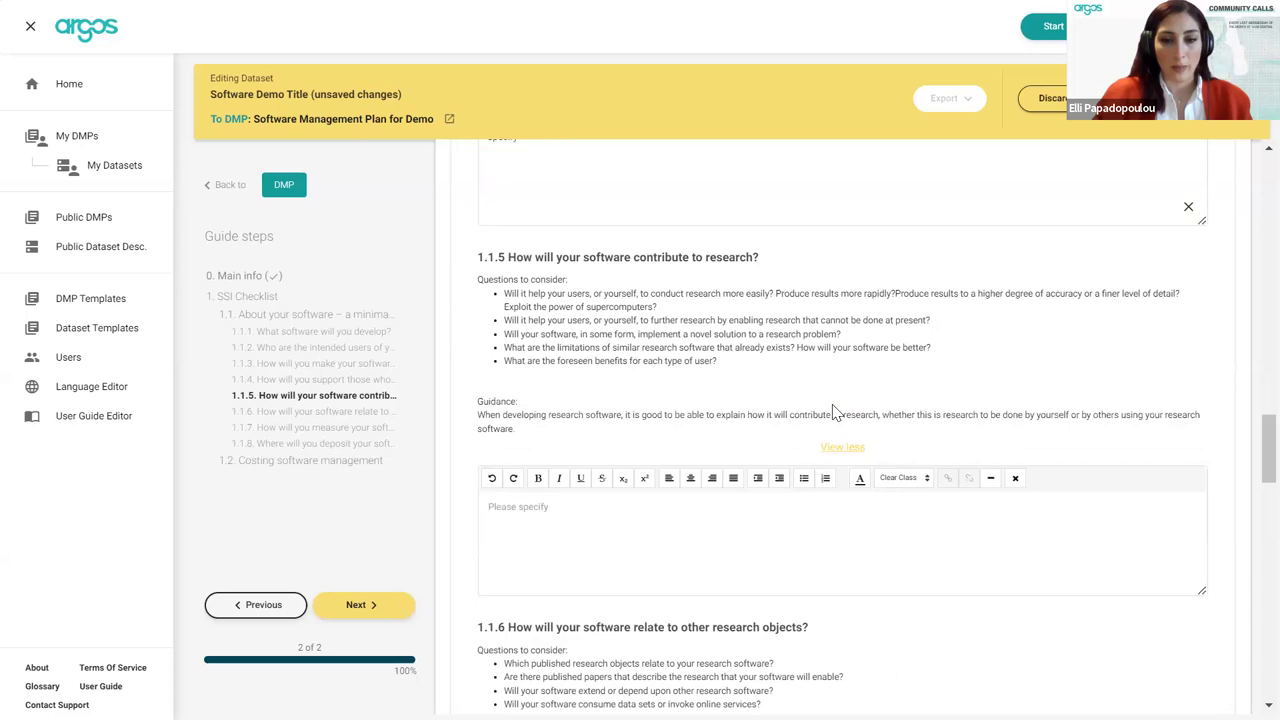
{"action": "scroll", "coordinate": [834, 412], "scroll_direction": "down", "scroll_amount": 1}
{"action": "left_click", "coordinate": [756, 455]}
{"action": "type", "text": "S"}
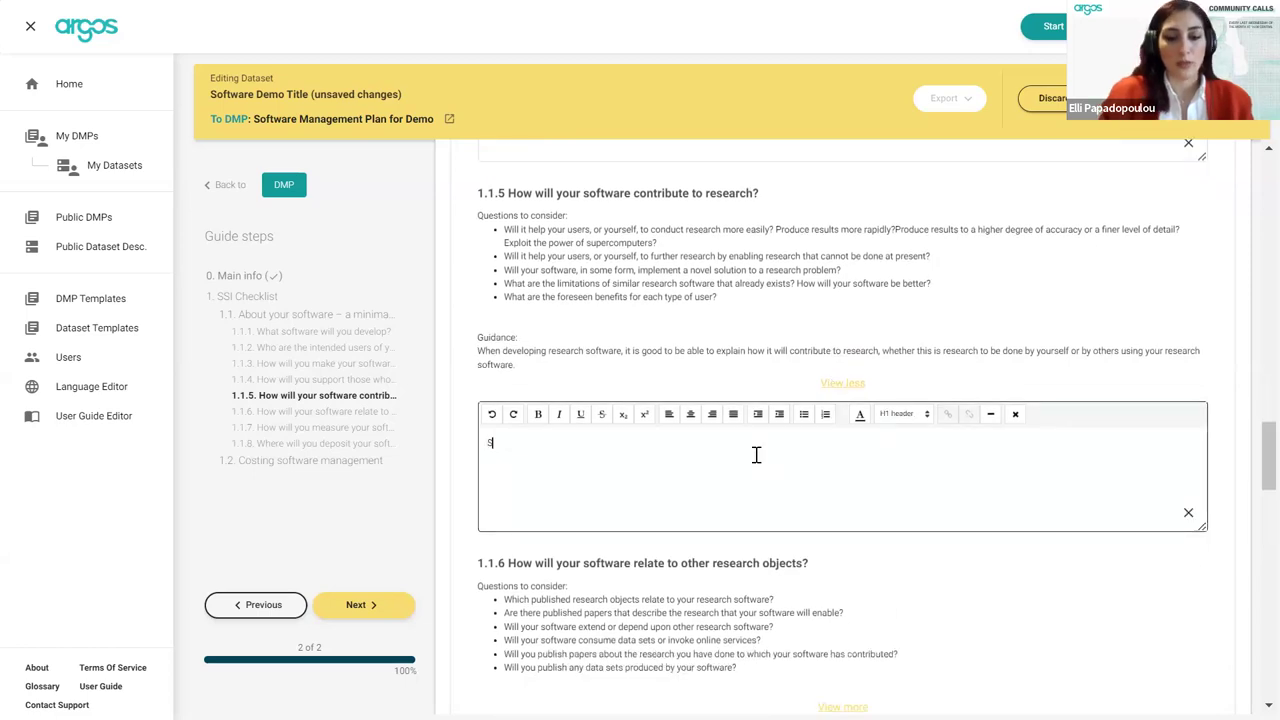
{"action": "type", "text": "pecify"}
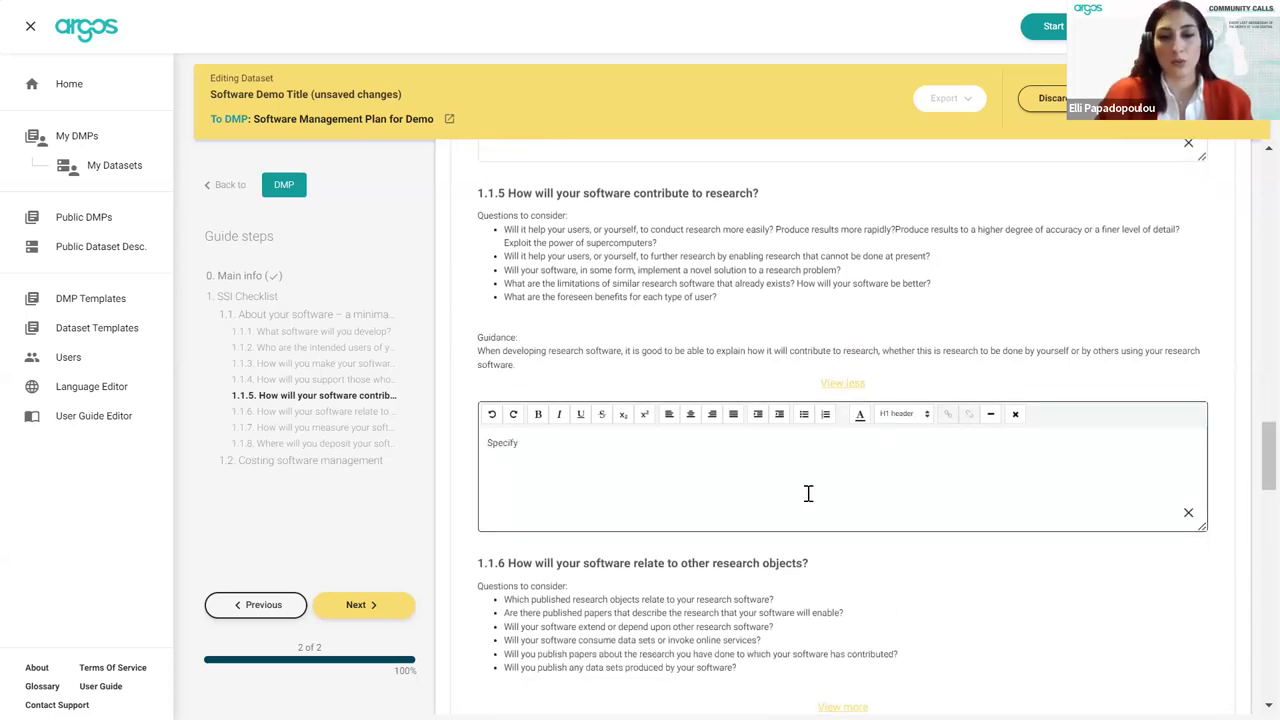
{"action": "scroll", "coordinate": [808, 493], "scroll_direction": "down", "scroll_amount": 1}
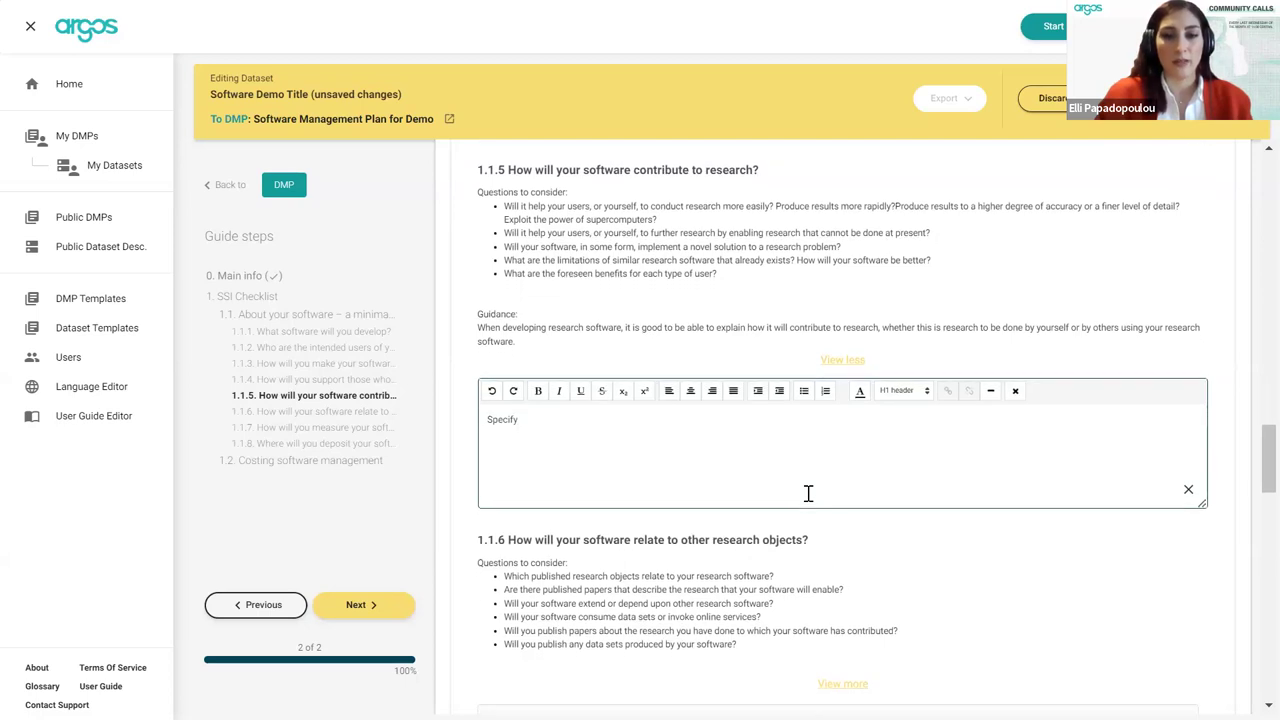
{"action": "scroll", "coordinate": [808, 493], "scroll_direction": "down", "scroll_amount": 5}
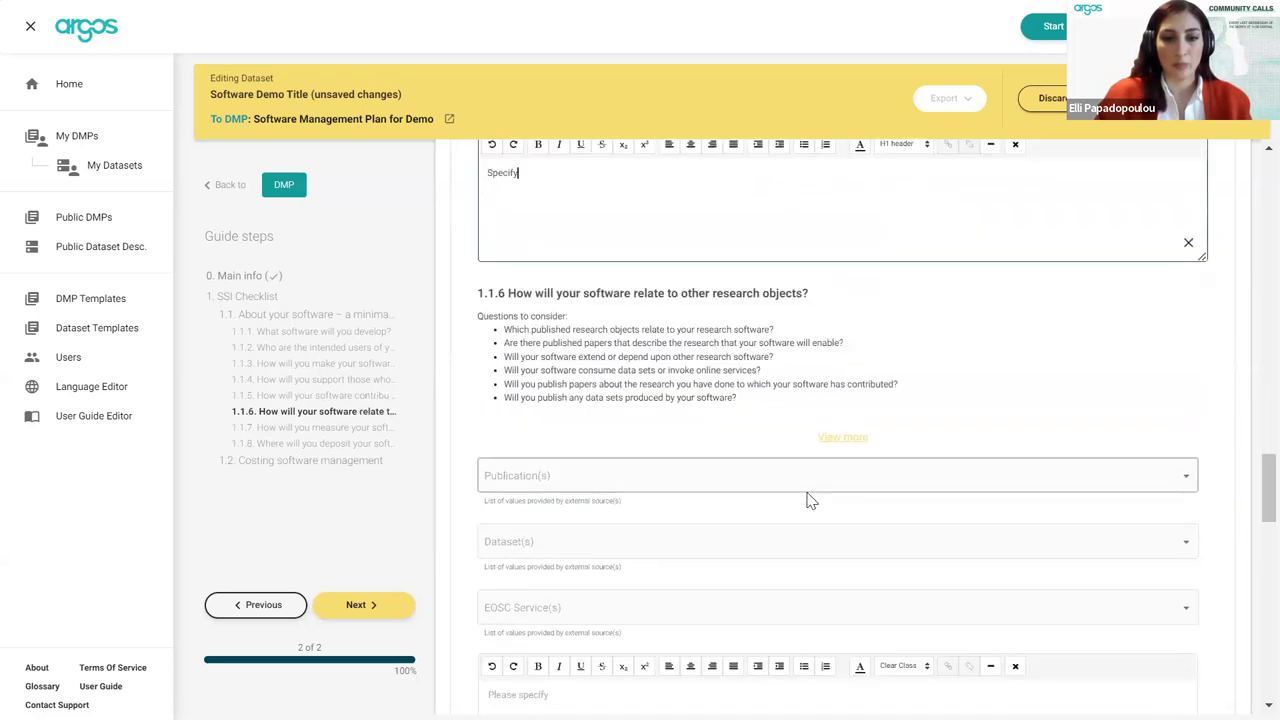
{"action": "scroll", "coordinate": [808, 494], "scroll_direction": "down", "scroll_amount": 1}
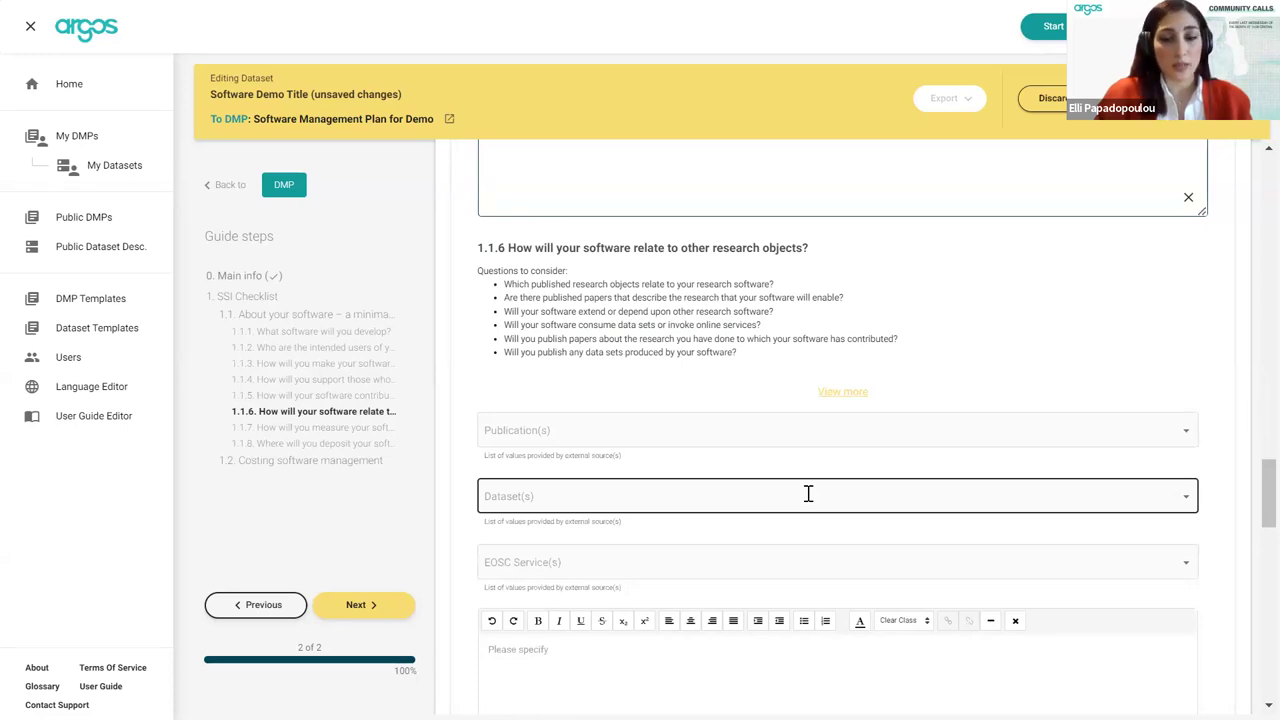
- Link the MDCK cell-model paper, cherry-tomato pruning study and MEXICAN CLIMATOLOGICAL DATA (found via 'da') as publications
{"action": "left_click", "coordinate": [687, 430]}
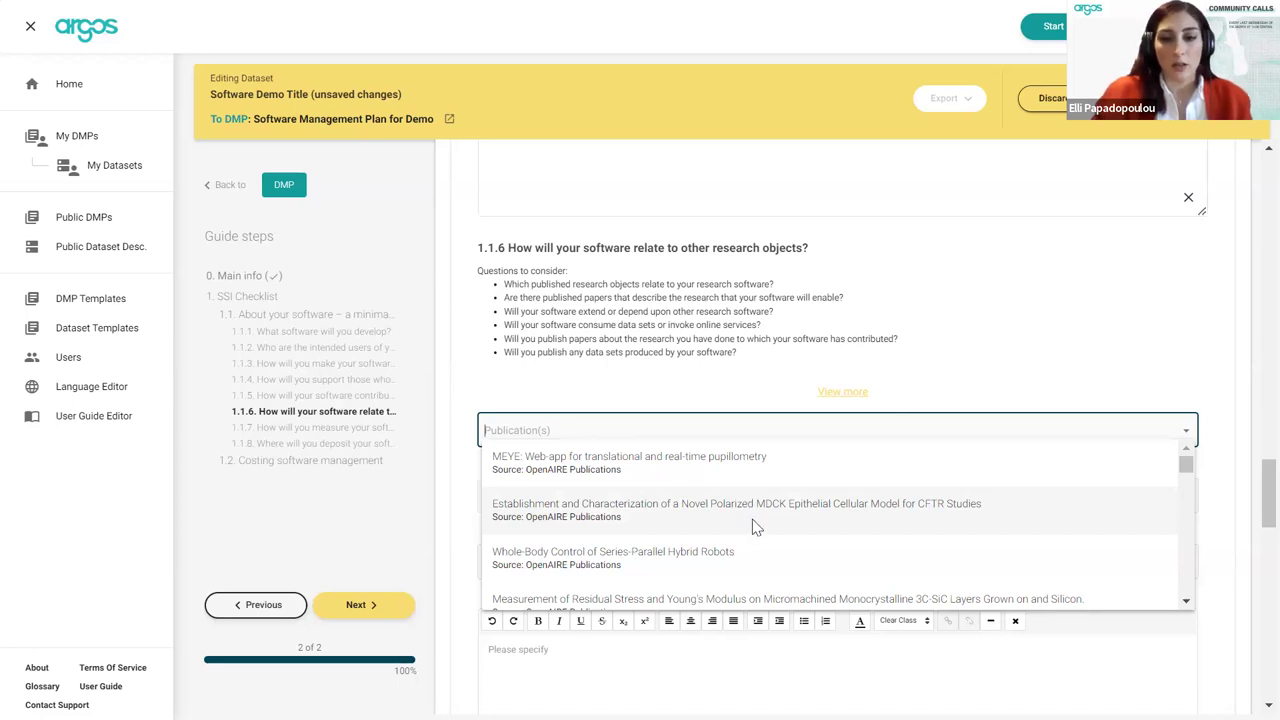
{"action": "left_click", "coordinate": [756, 527]}
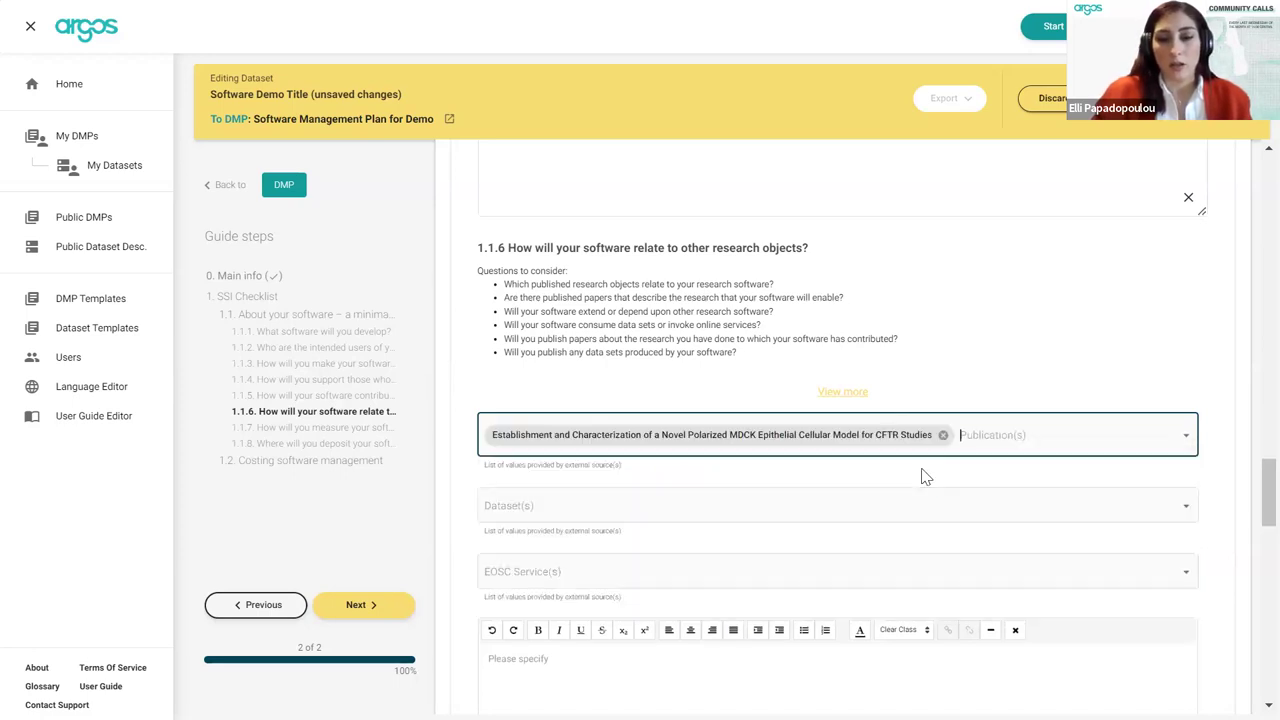
{"action": "left_click", "coordinate": [993, 443]}
{"action": "scroll", "coordinate": [757, 525], "scroll_direction": "down", "scroll_amount": 3}
{"action": "left_click", "coordinate": [758, 524]}
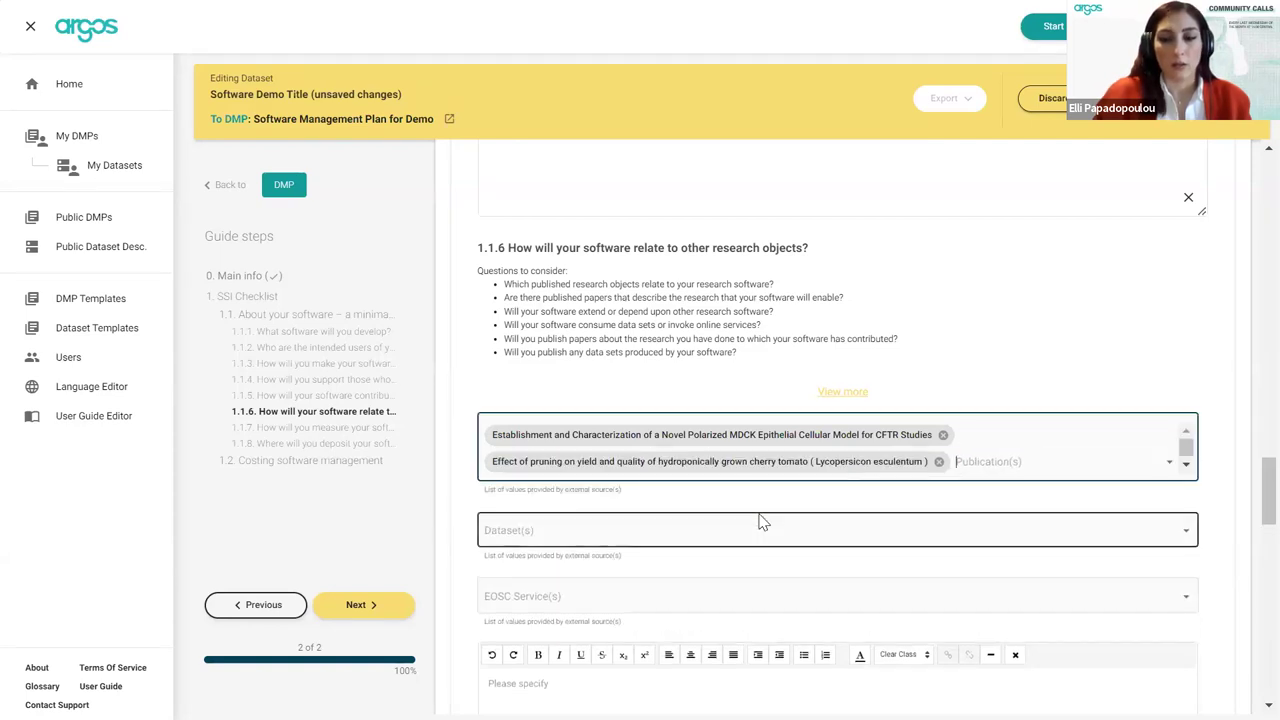
{"action": "left_click", "coordinate": [971, 461]}
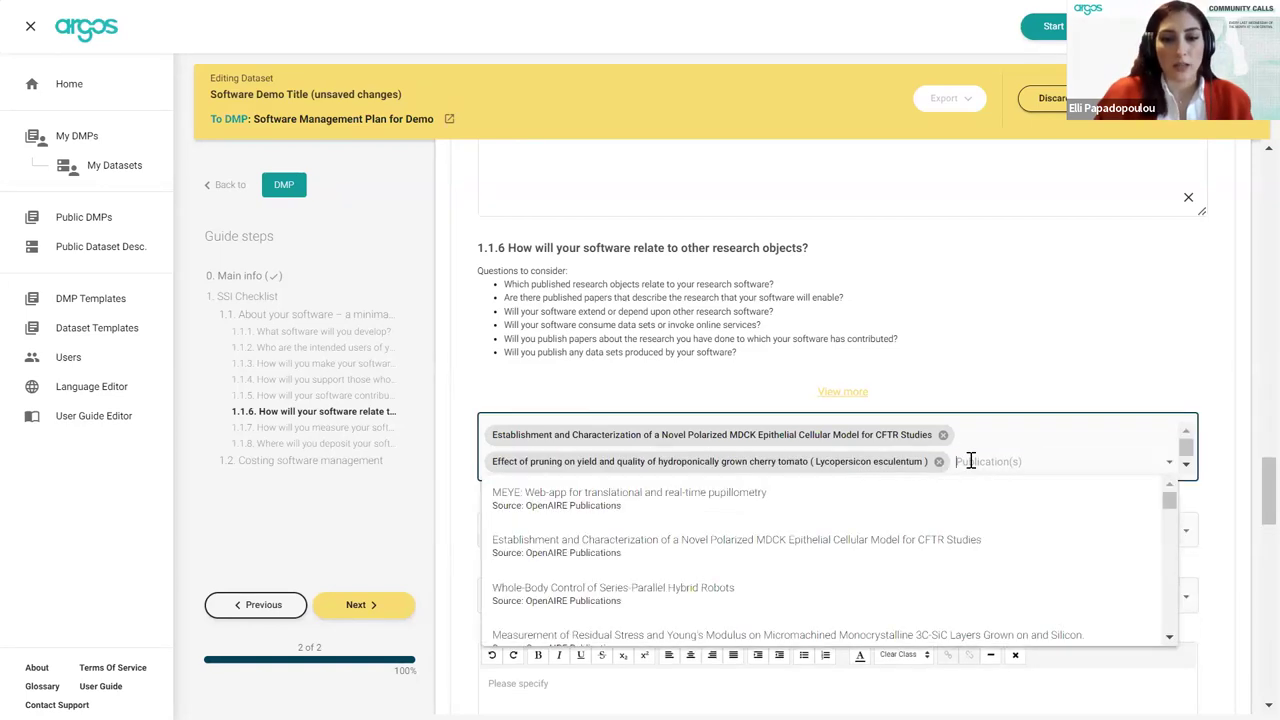
{"action": "type", "text": "da"}
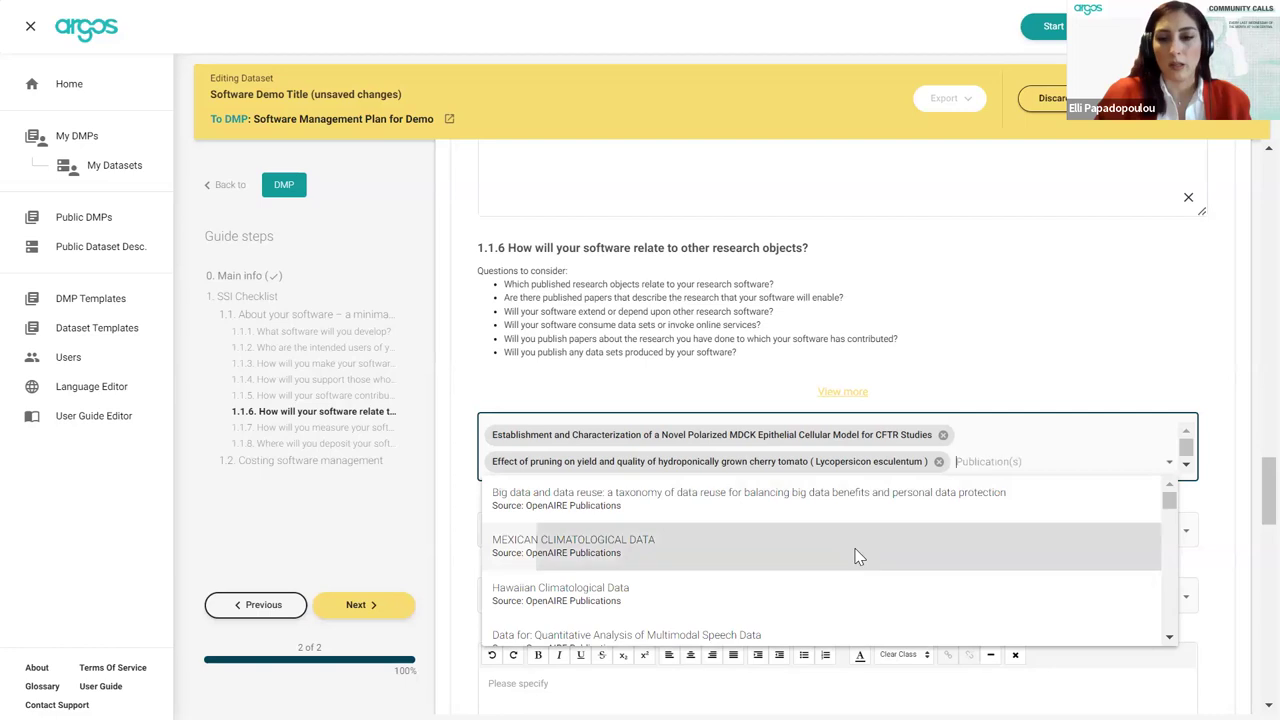
{"action": "left_click", "coordinate": [856, 548]}
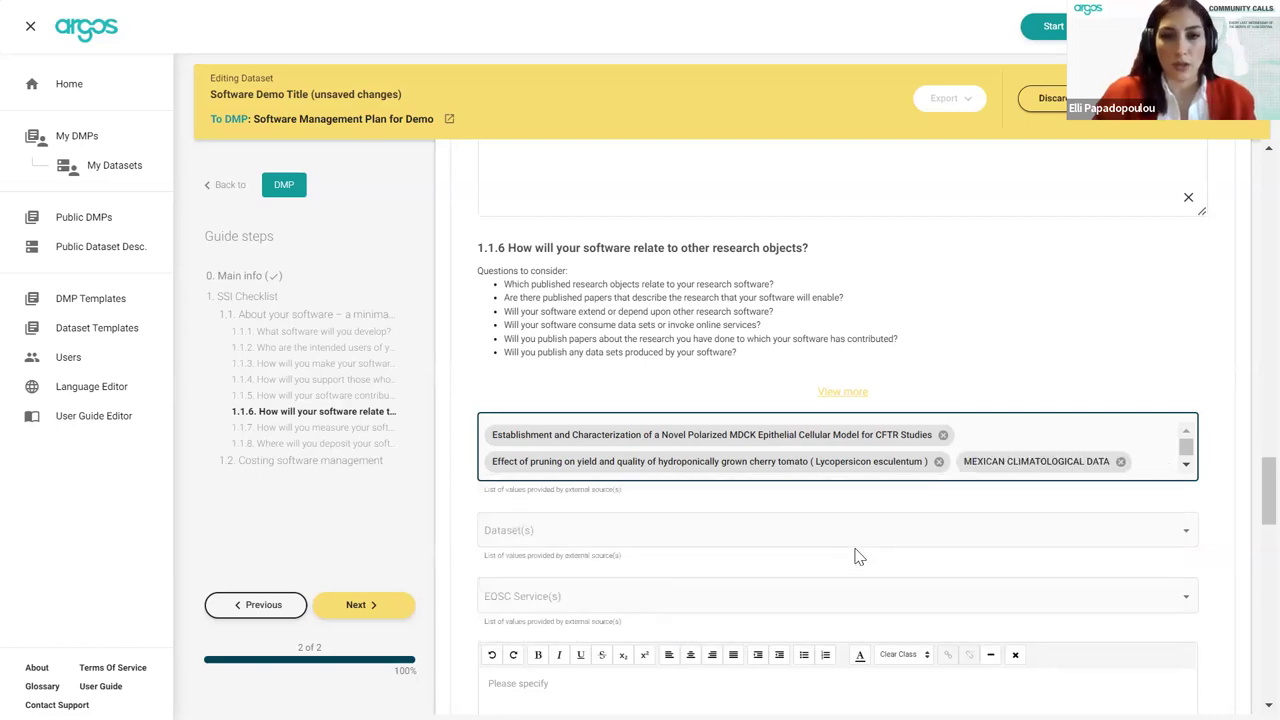
{"action": "scroll", "coordinate": [856, 556], "scroll_direction": "down", "scroll_amount": 1}
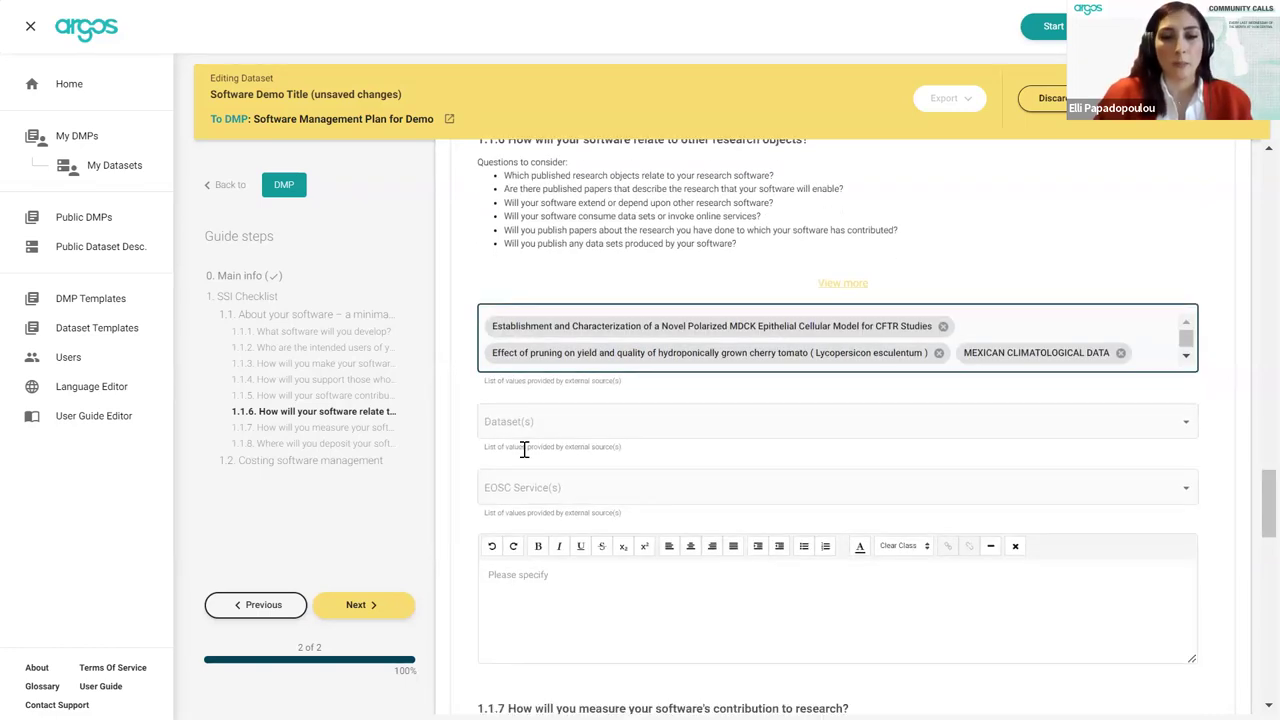
{"action": "scroll", "coordinate": [553, 417], "scroll_direction": "up", "scroll_amount": 1}
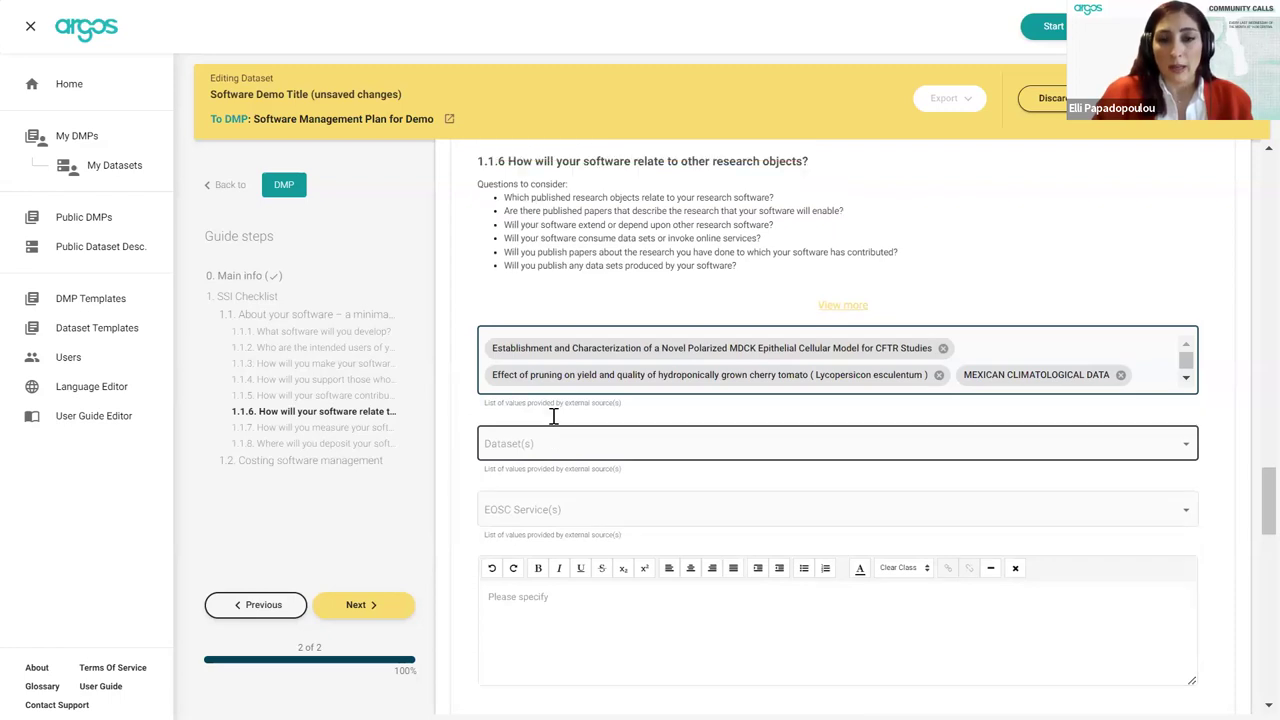
{"action": "scroll", "coordinate": [566, 455], "scroll_direction": "up", "scroll_amount": 1}
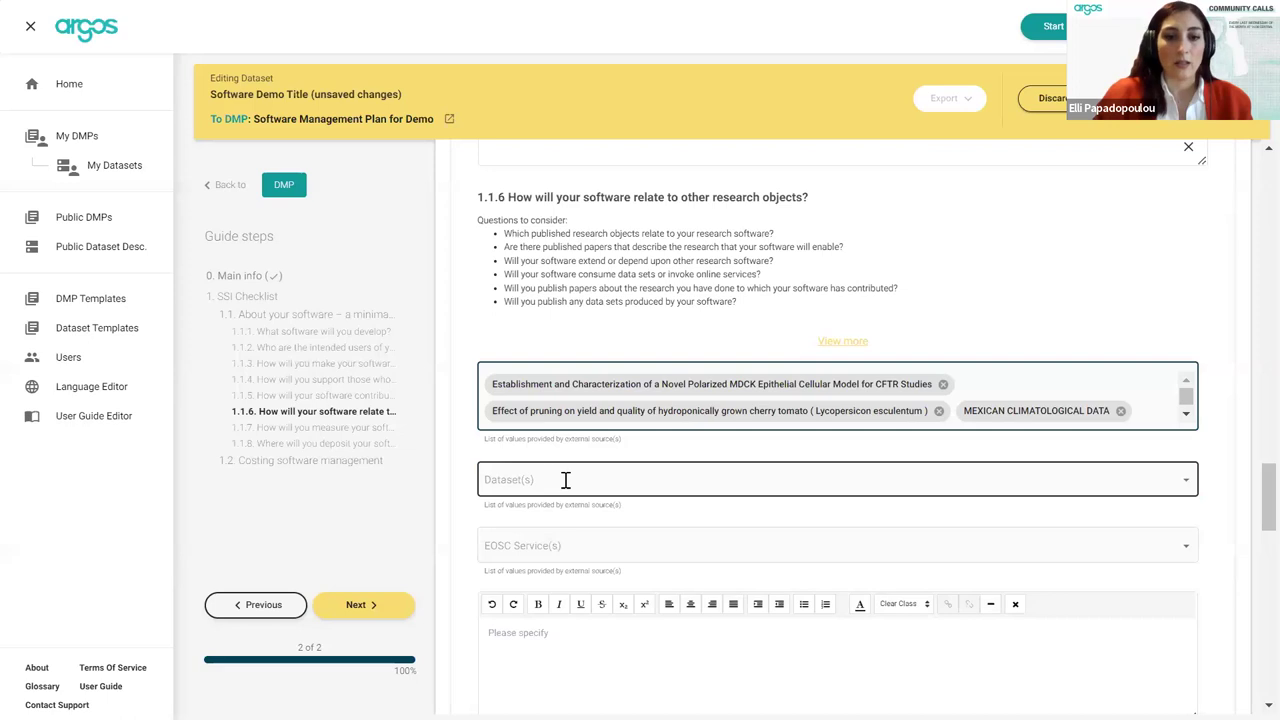
- Link the Sec translocon accessory complex subunit YajC dataset in Dataset(s), picked twice
{"action": "left_click", "coordinate": [565, 480]}
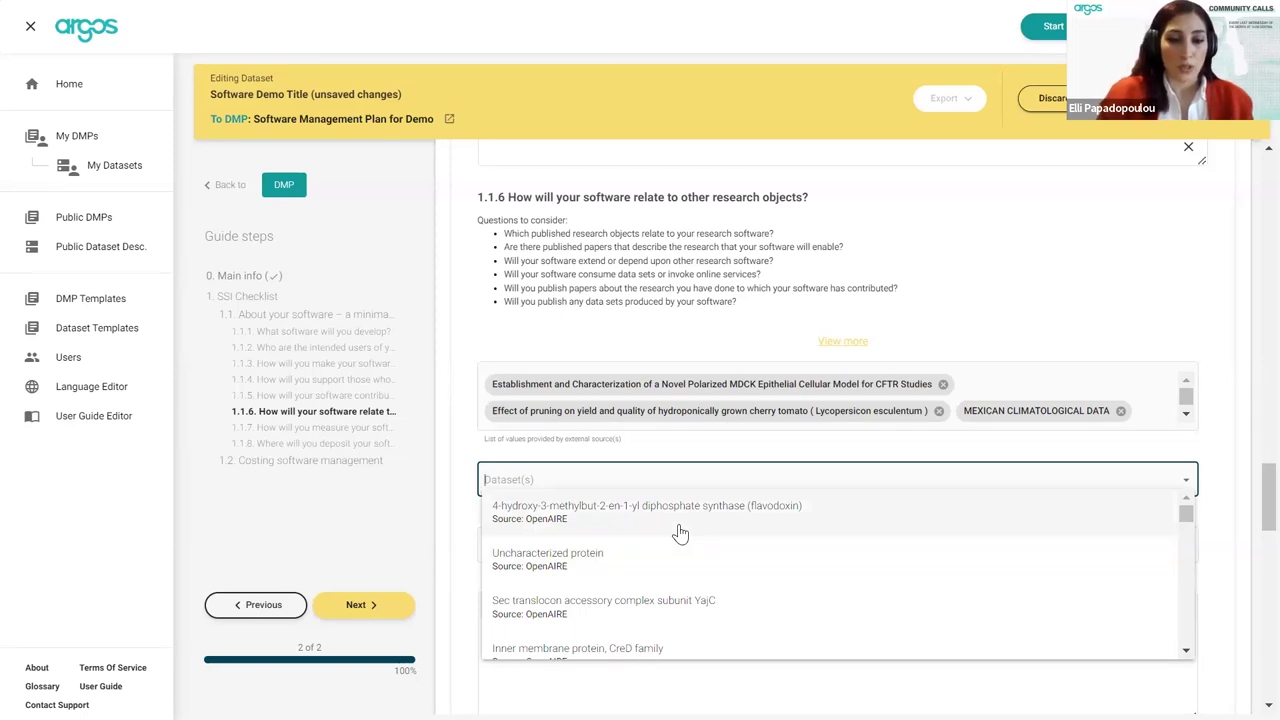
{"action": "left_click", "coordinate": [680, 612]}
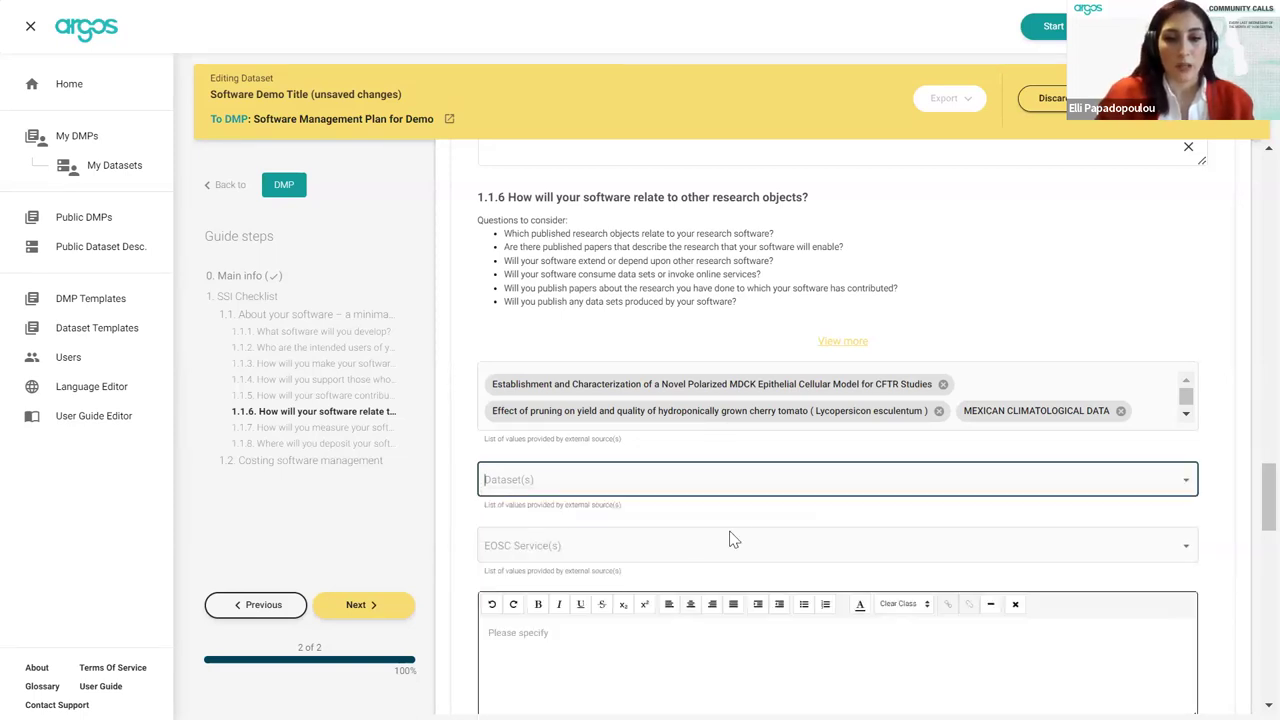
{"action": "left_click", "coordinate": [770, 488]}
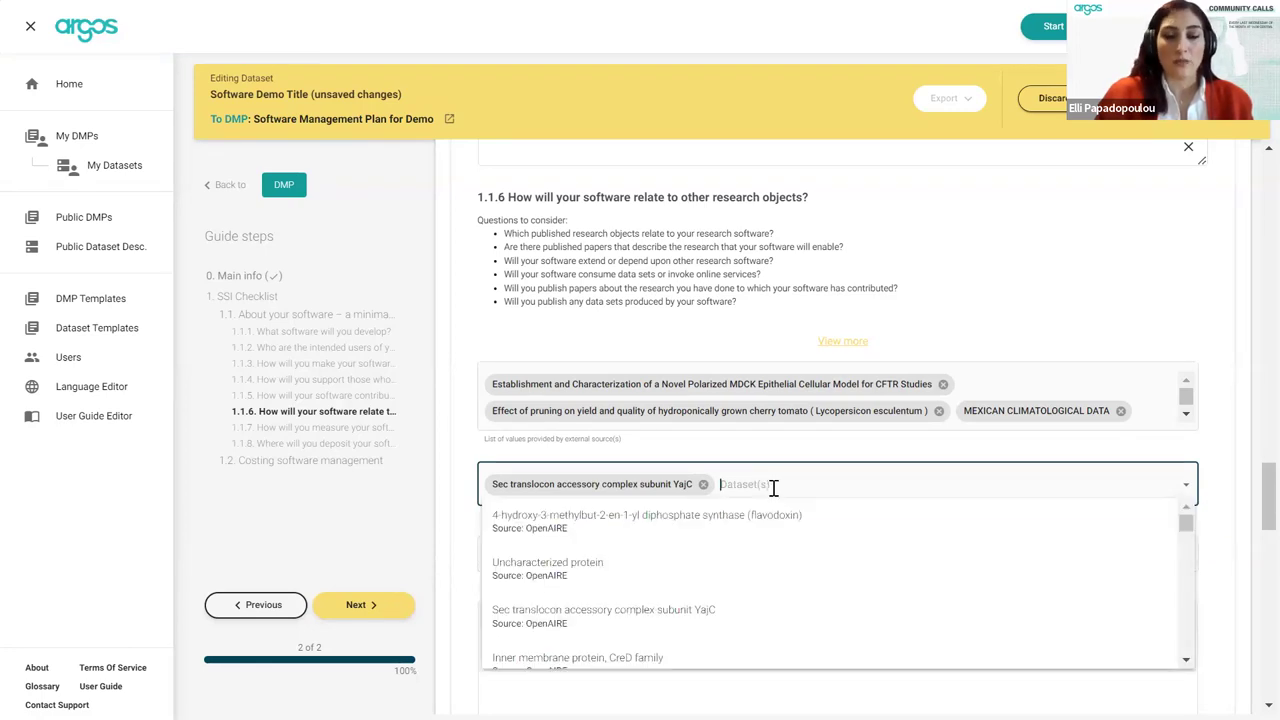
{"action": "left_click", "coordinate": [789, 617]}
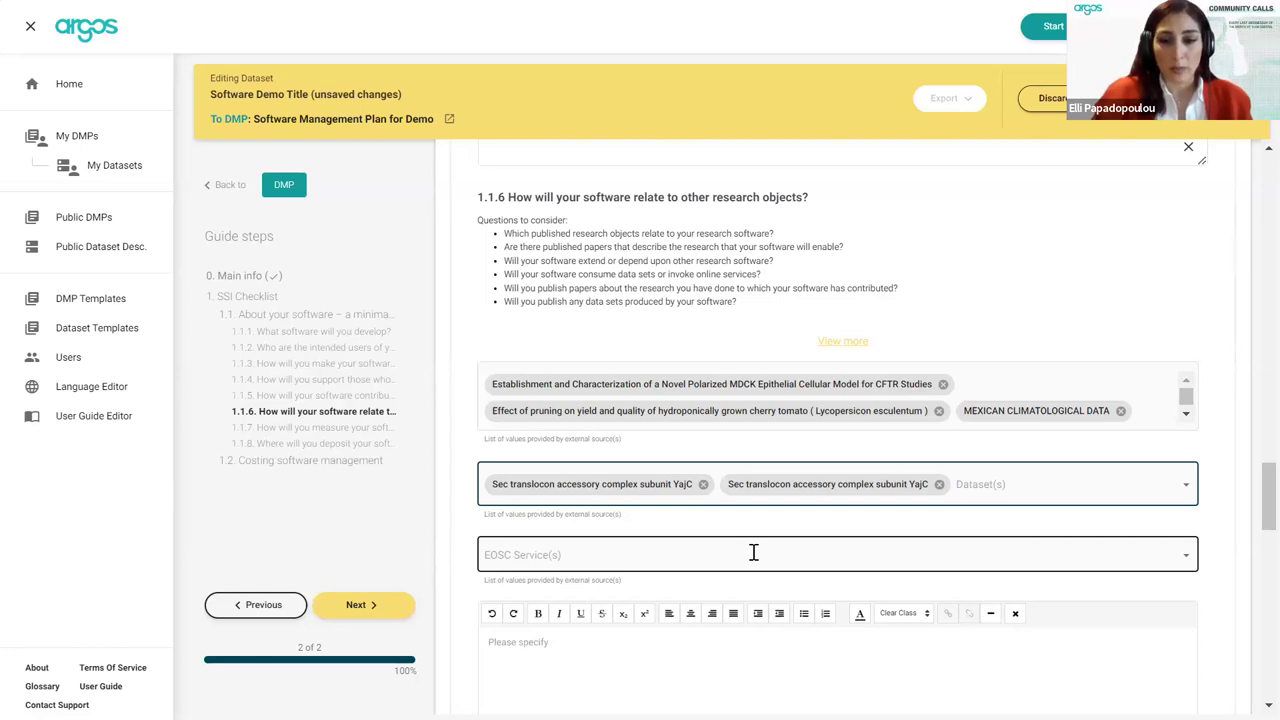
- Add License Clearance Tool (LCT) under EOSC Service(s)
{"action": "left_click", "coordinate": [754, 552]}
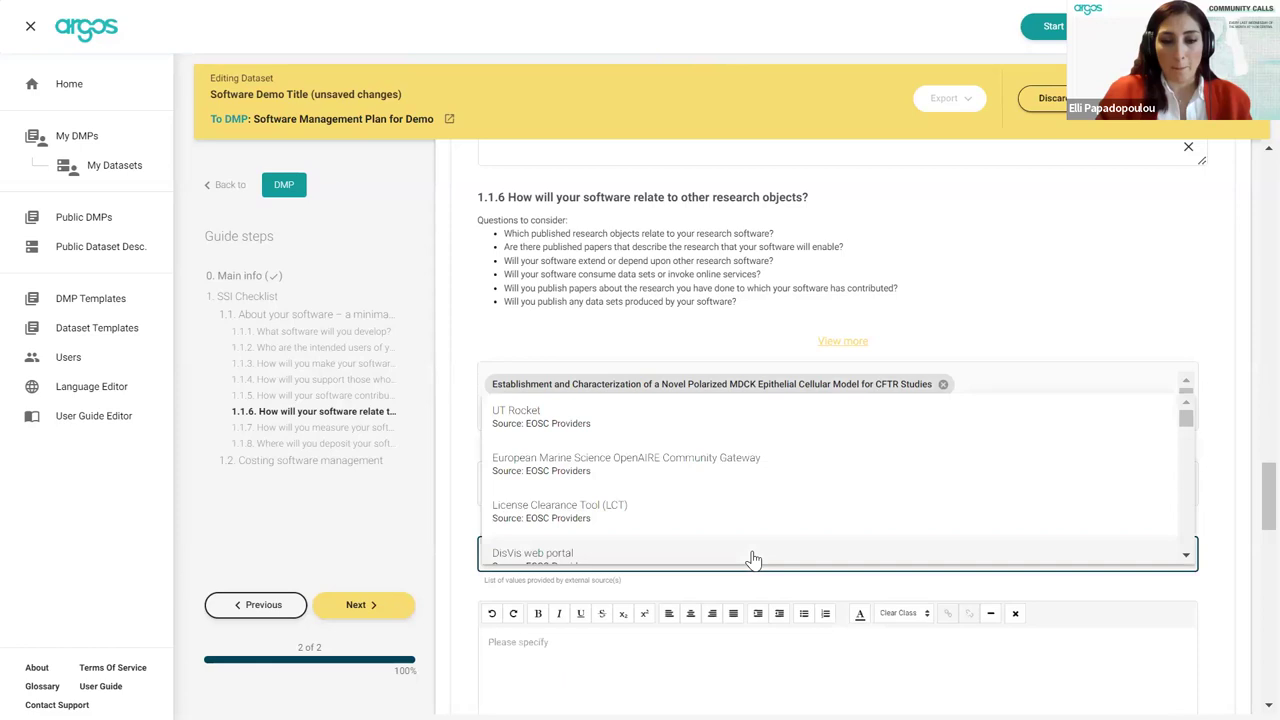
{"action": "left_click", "coordinate": [744, 504]}
{"action": "scroll", "coordinate": [903, 550], "scroll_direction": "down", "scroll_amount": 1}
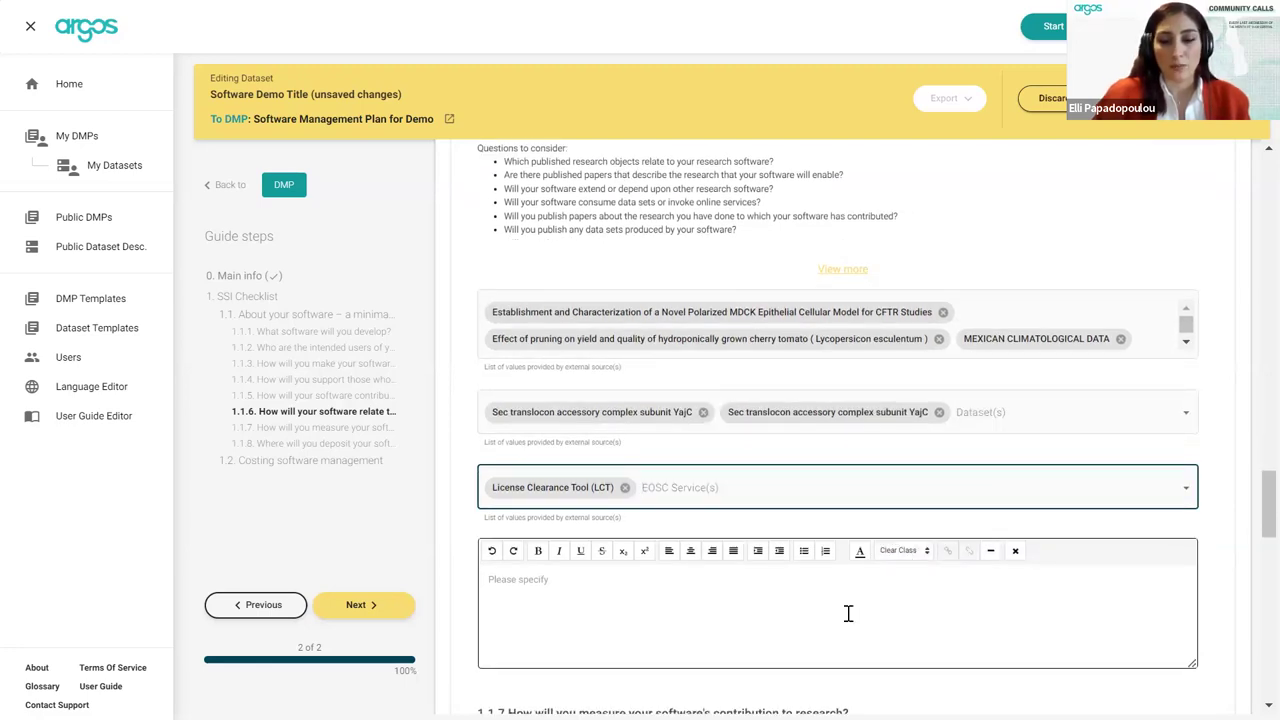
{"action": "scroll", "coordinate": [731, 557], "scroll_direction": "down", "scroll_amount": 1}
- Type 'Specify' in the 1.1.6 answer editor, then click off the Dataset(s) field
{"action": "left_click", "coordinate": [732, 558]}
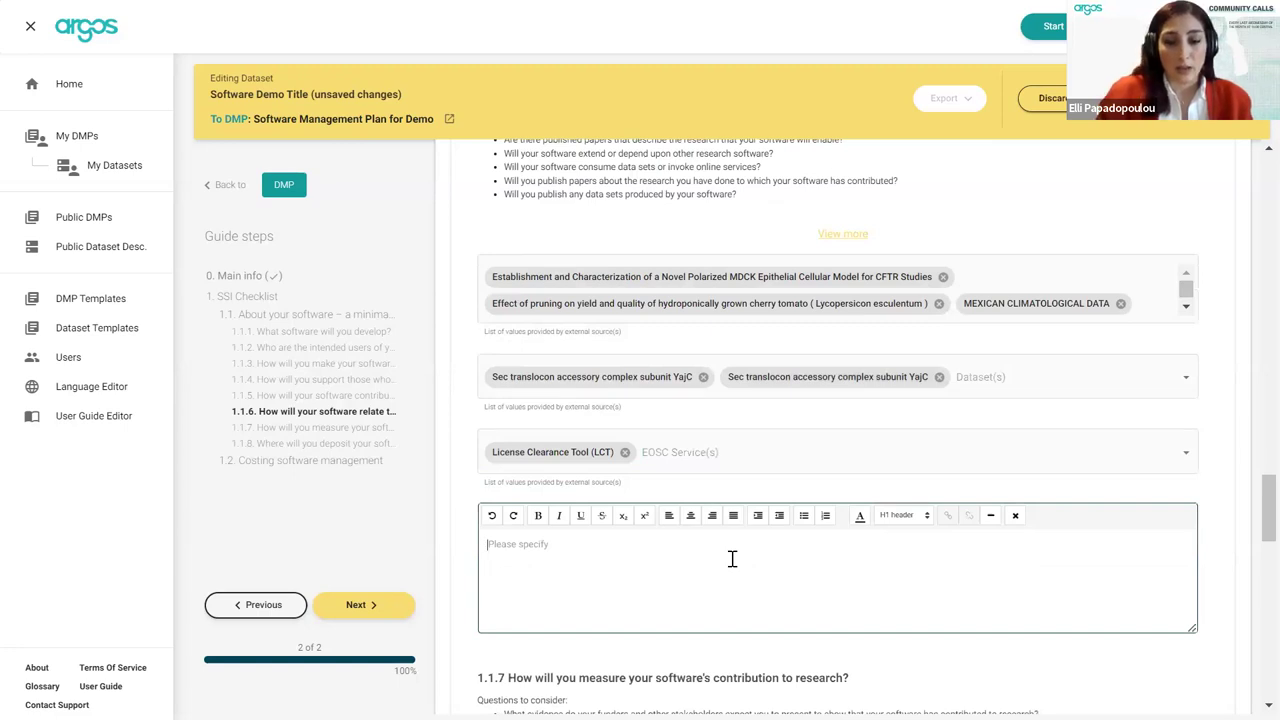
{"action": "type", "text": "Specify"}
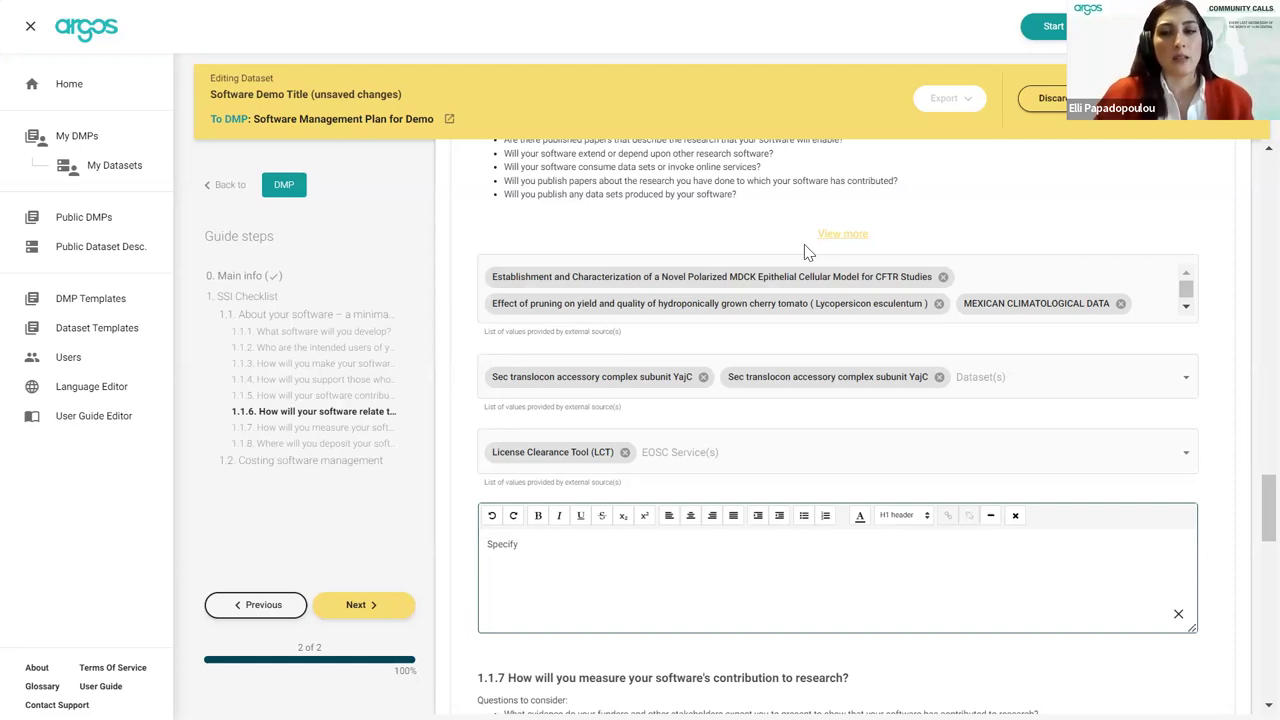
{"action": "scroll", "coordinate": [827, 483], "scroll_direction": "down", "scroll_amount": 8}
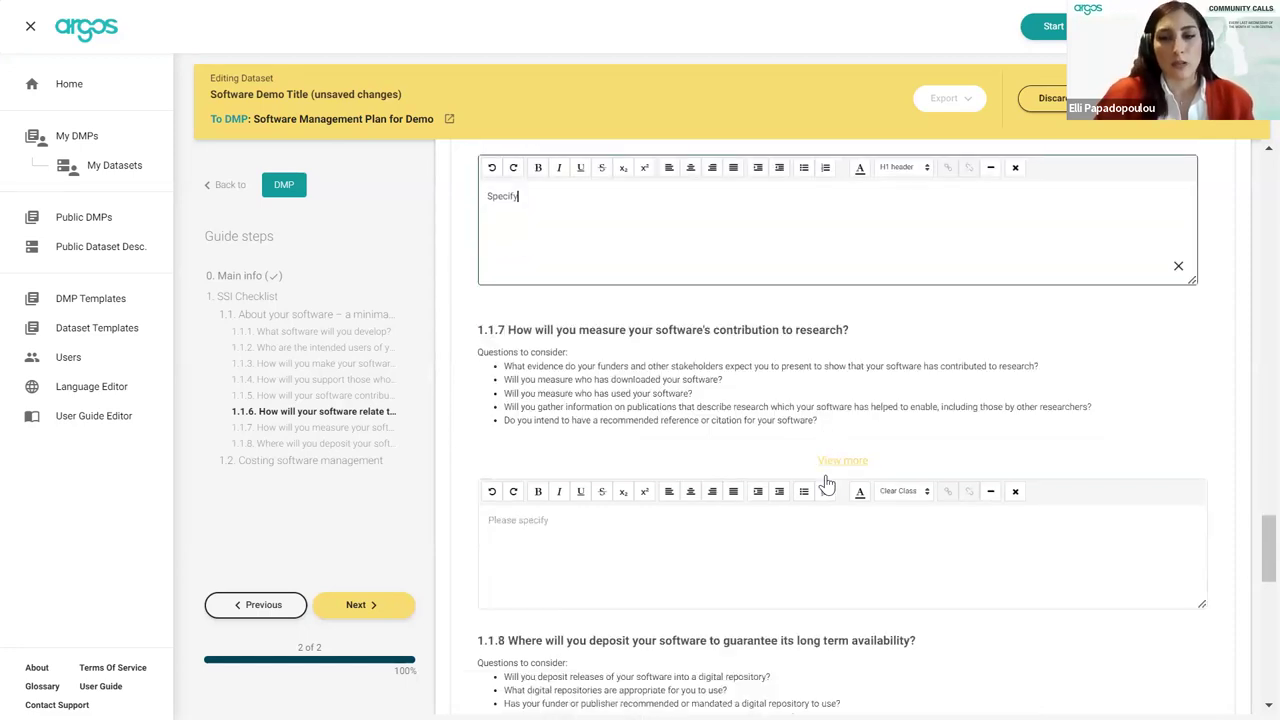
{"action": "scroll", "coordinate": [827, 483], "scroll_direction": "up", "scroll_amount": 4}
{"action": "scroll", "coordinate": [827, 483], "scroll_direction": "up", "scroll_amount": 5}
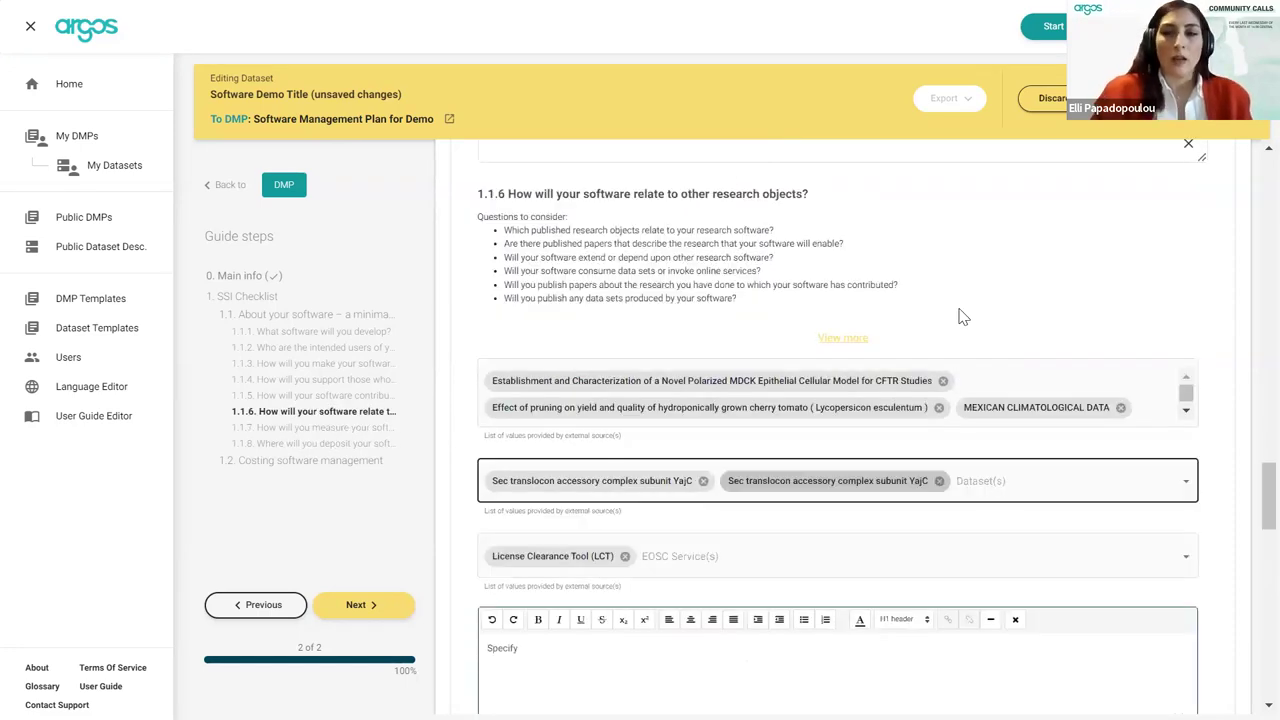
{"action": "left_click", "coordinate": [960, 317]}
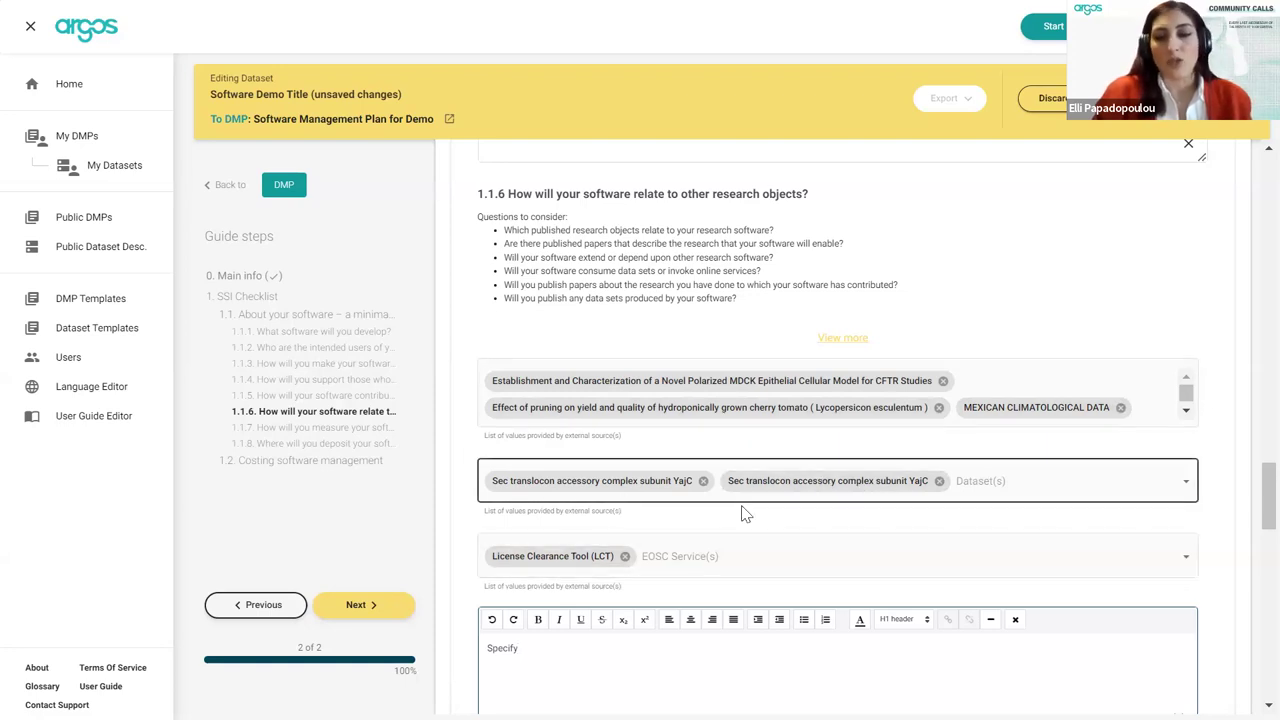
{"action": "scroll", "coordinate": [745, 529], "scroll_direction": "down", "scroll_amount": 1}
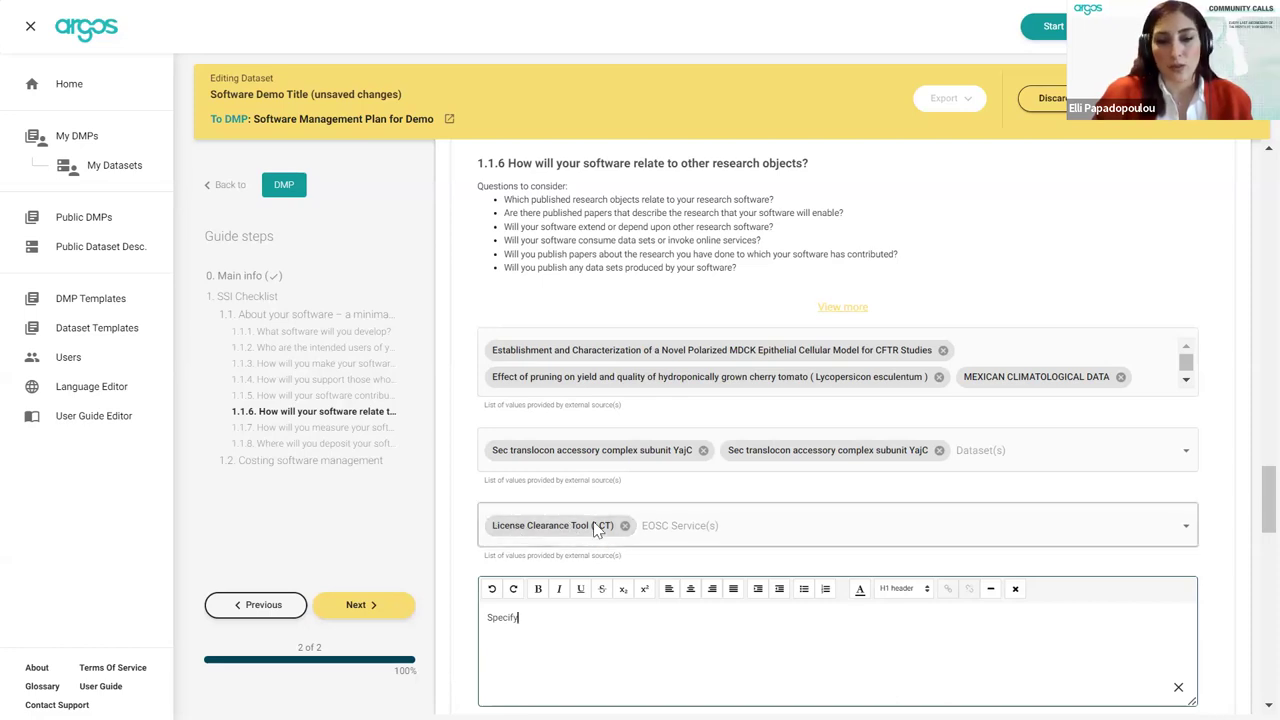
{"action": "scroll", "coordinate": [700, 549], "scroll_direction": "down", "scroll_amount": 1}
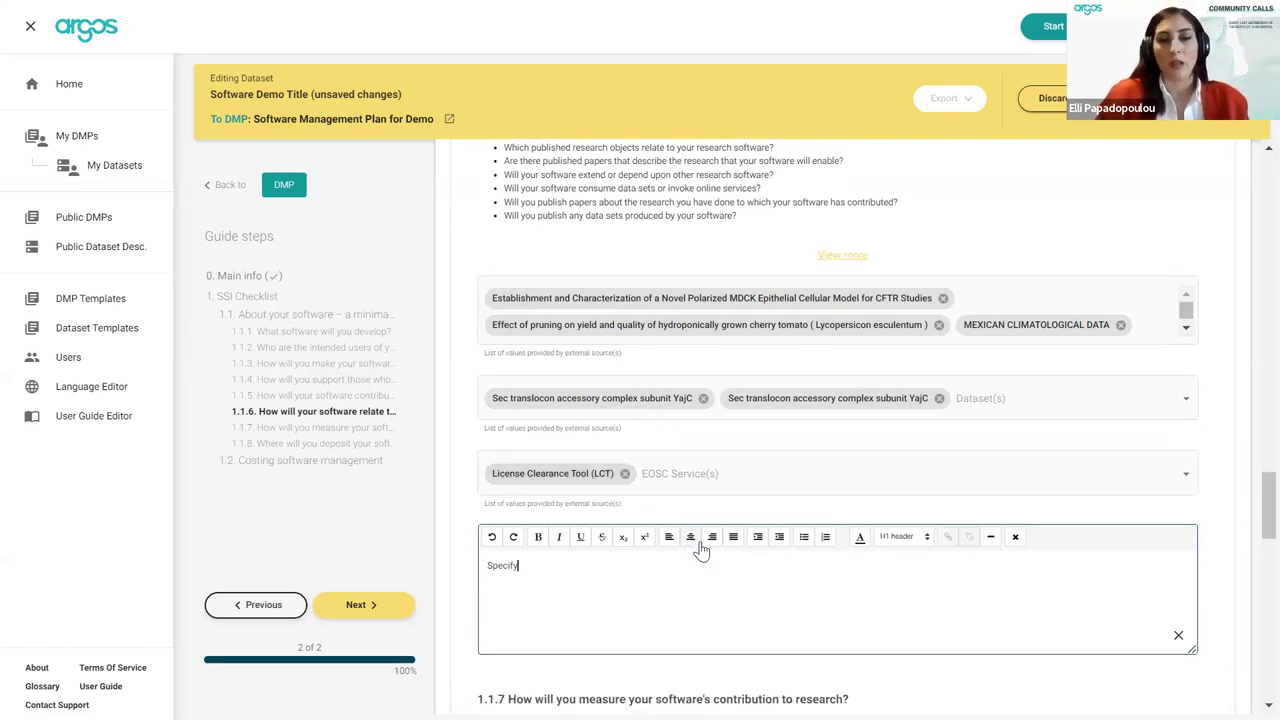
{"action": "scroll", "coordinate": [702, 545], "scroll_direction": "down", "scroll_amount": 2}
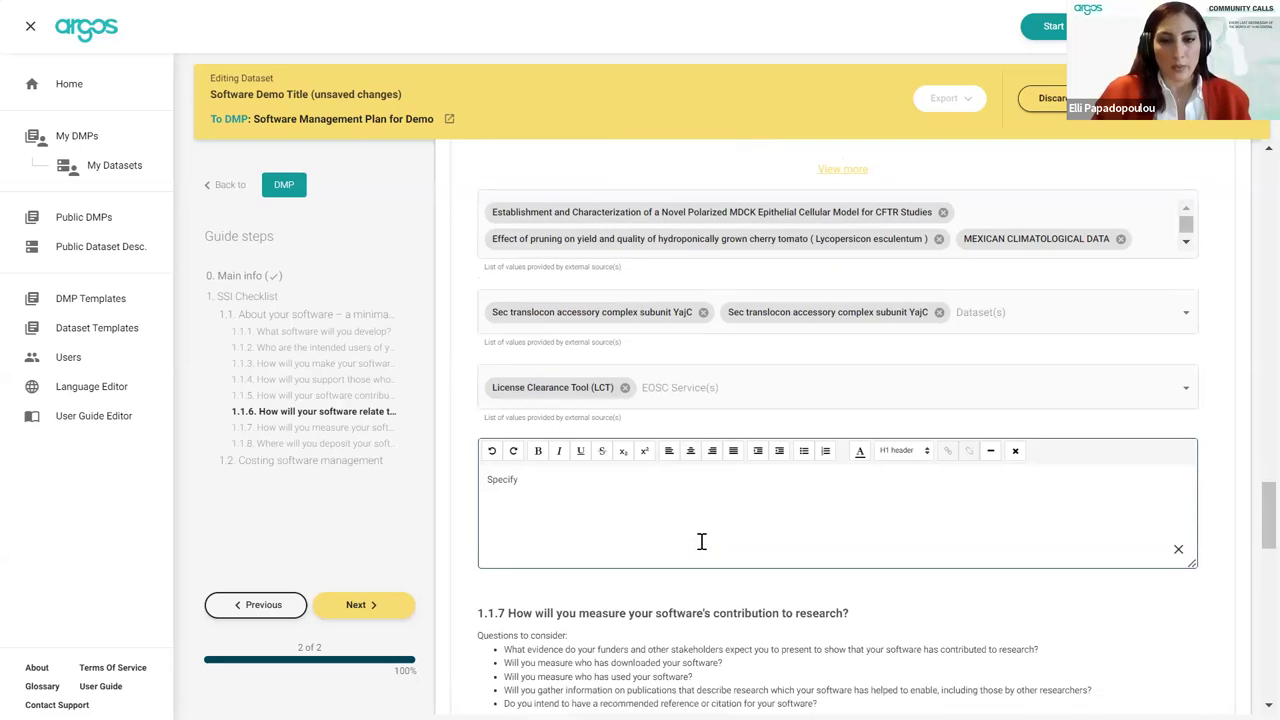
{"action": "scroll", "coordinate": [702, 545], "scroll_direction": "down", "scroll_amount": 2}
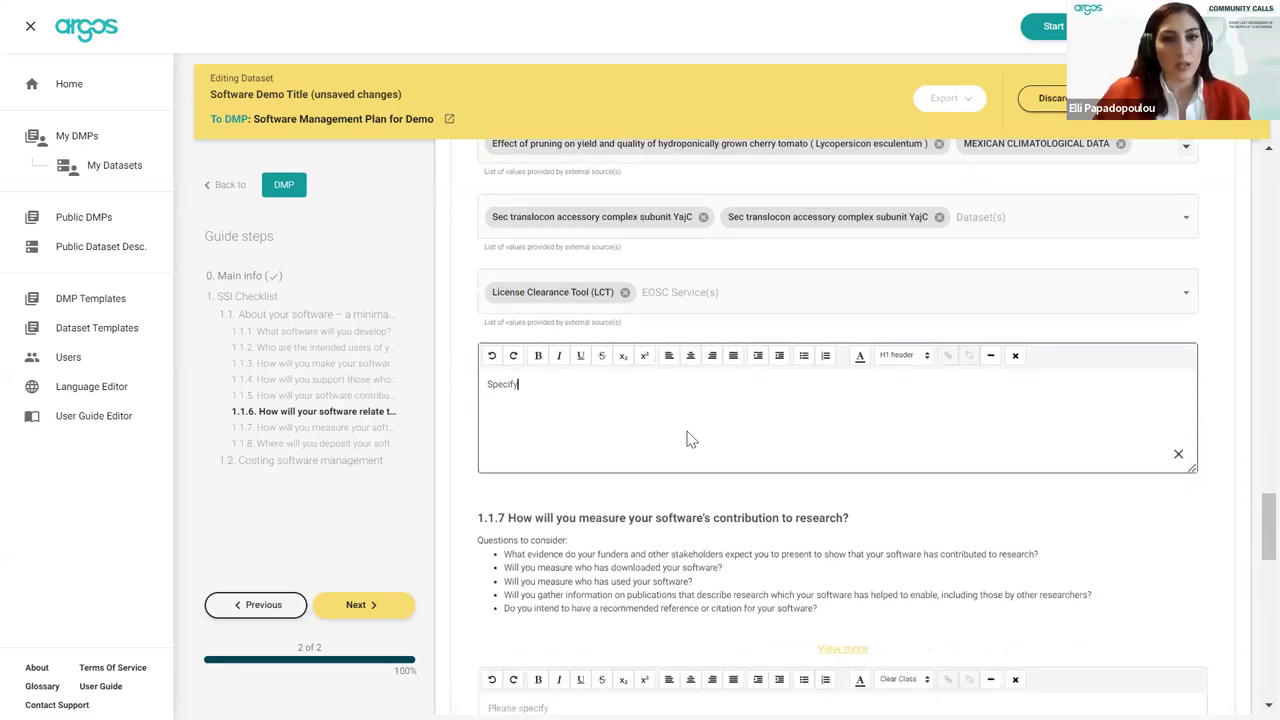
{"action": "scroll", "coordinate": [686, 437], "scroll_direction": "down", "scroll_amount": 3}
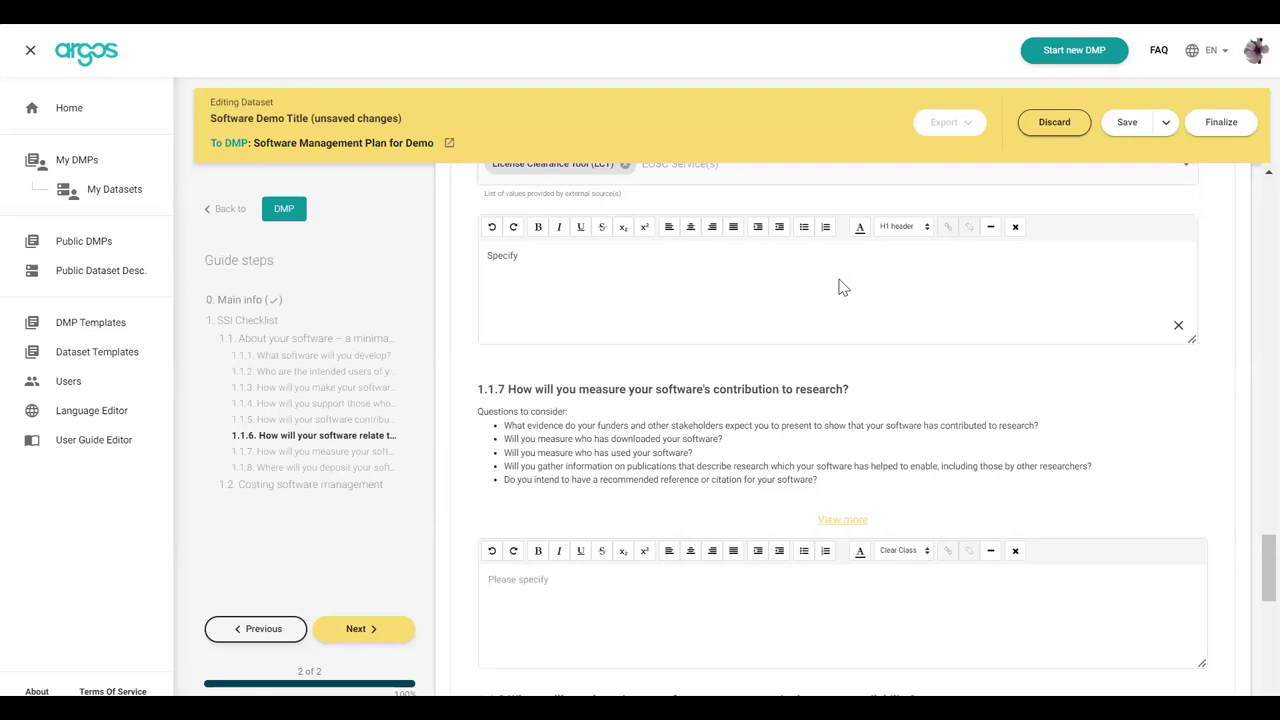
- Expand the full guidance text for question 1.1.7 on measuring the software's research contribution
{"action": "scroll", "coordinate": [894, 406], "scroll_direction": "up", "scroll_amount": 1}
{"action": "scroll", "coordinate": [898, 406], "scroll_direction": "down", "scroll_amount": 1}
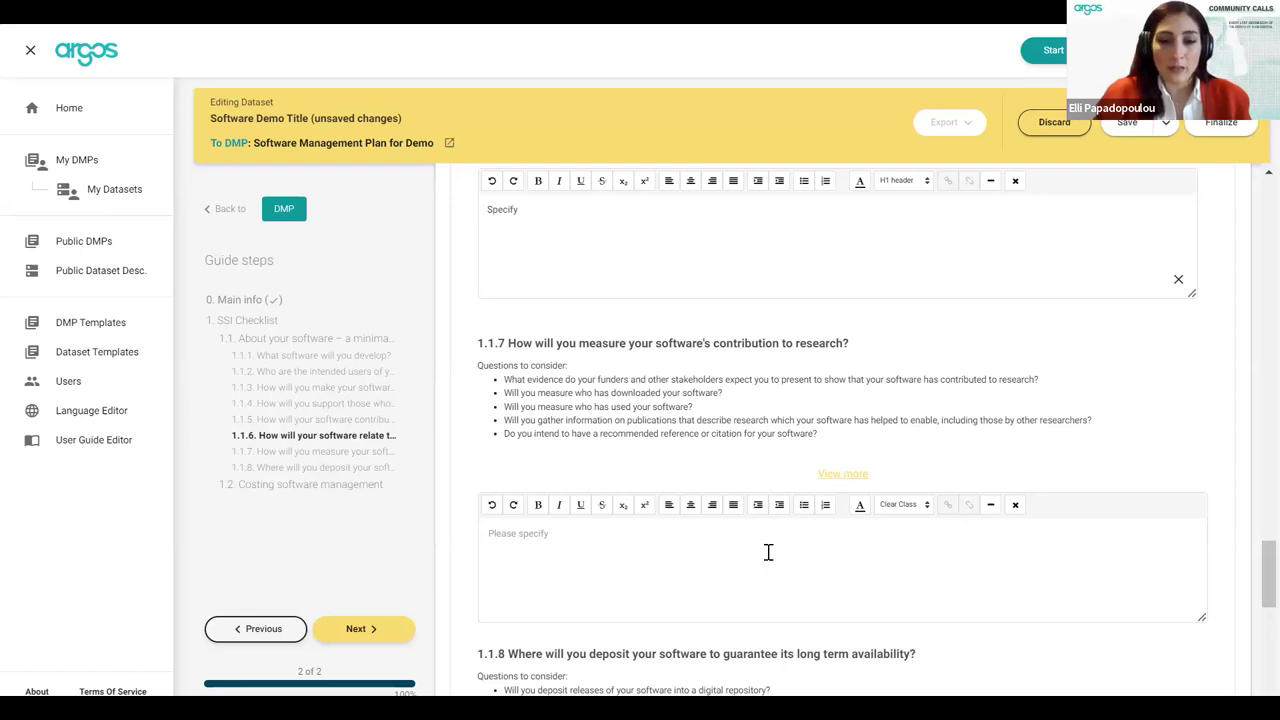
{"action": "left_click", "coordinate": [841, 474]}
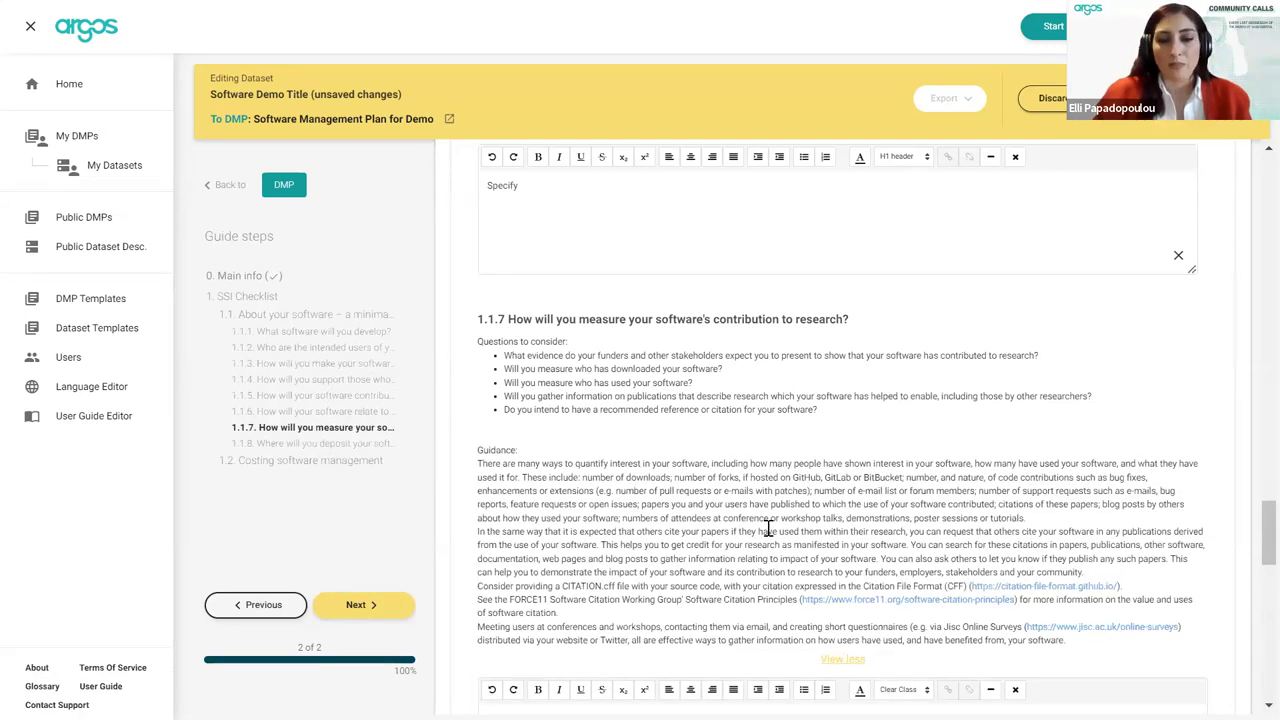
- Enter 'Specify the answer' in question 1.1.7's Please specify field
{"action": "scroll", "coordinate": [768, 529], "scroll_direction": "down", "scroll_amount": 1}
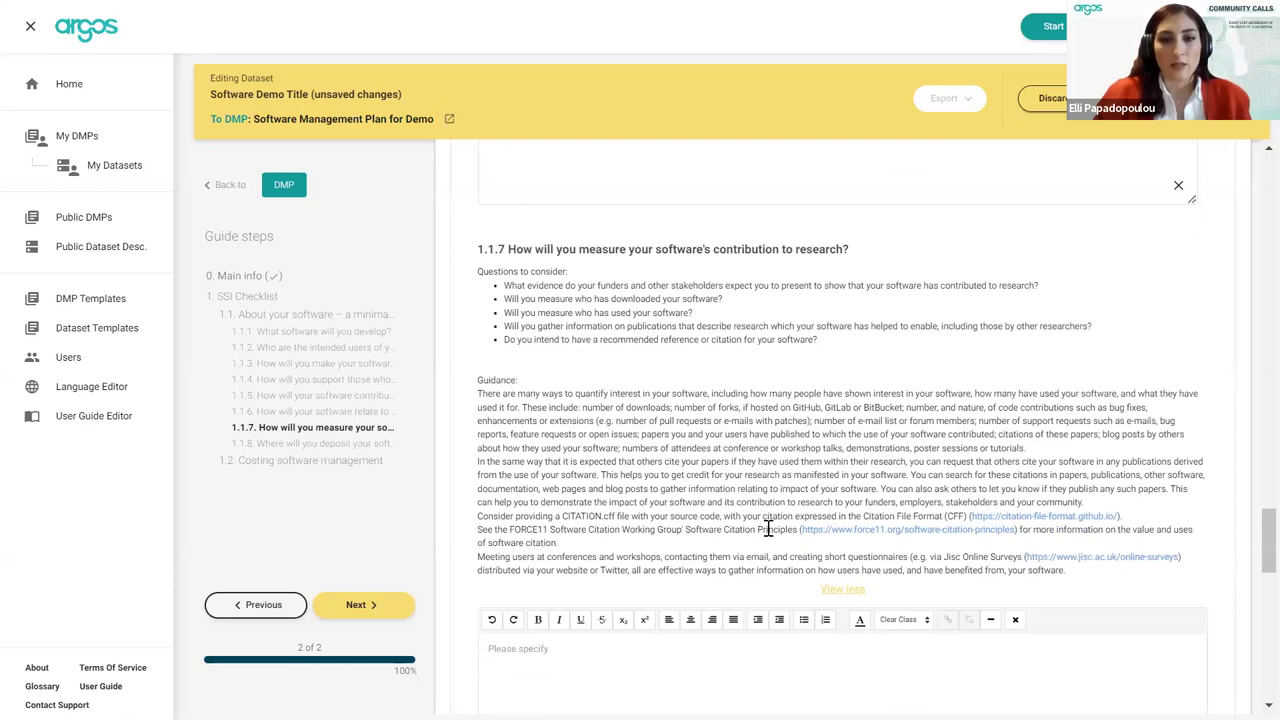
{"action": "scroll", "coordinate": [768, 529], "scroll_direction": "down", "scroll_amount": 1}
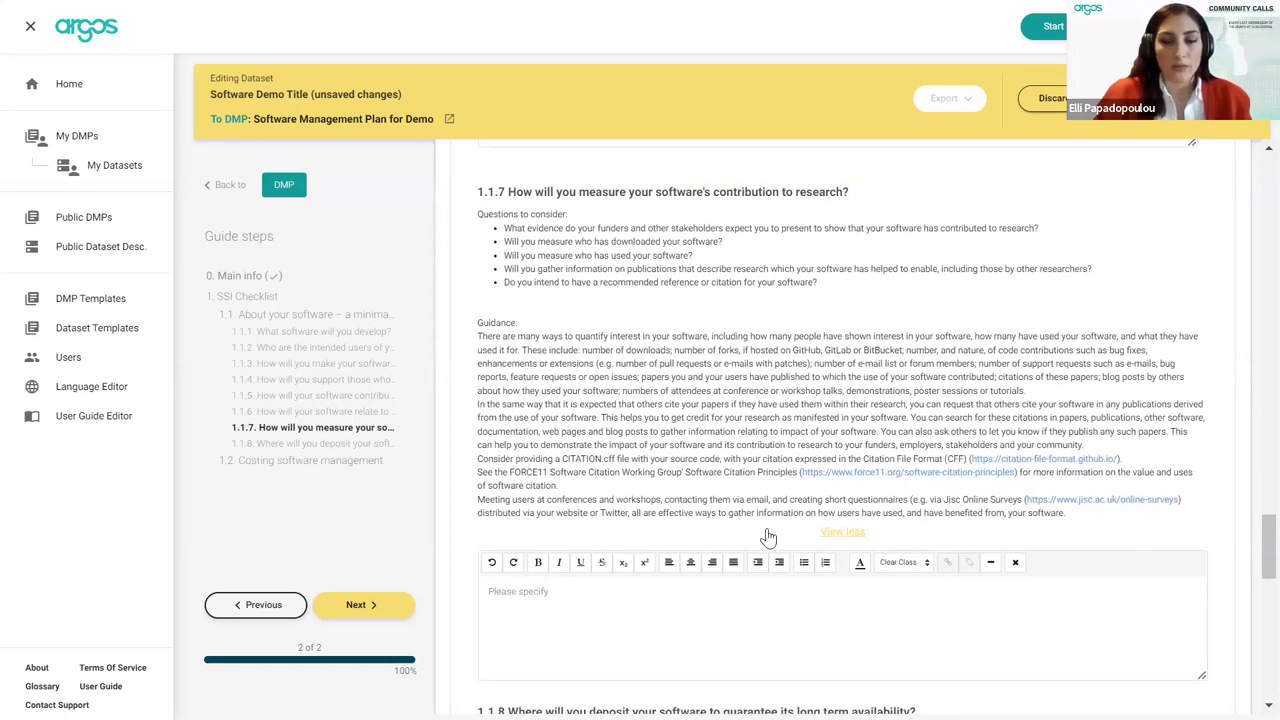
{"action": "left_click", "coordinate": [692, 606]}
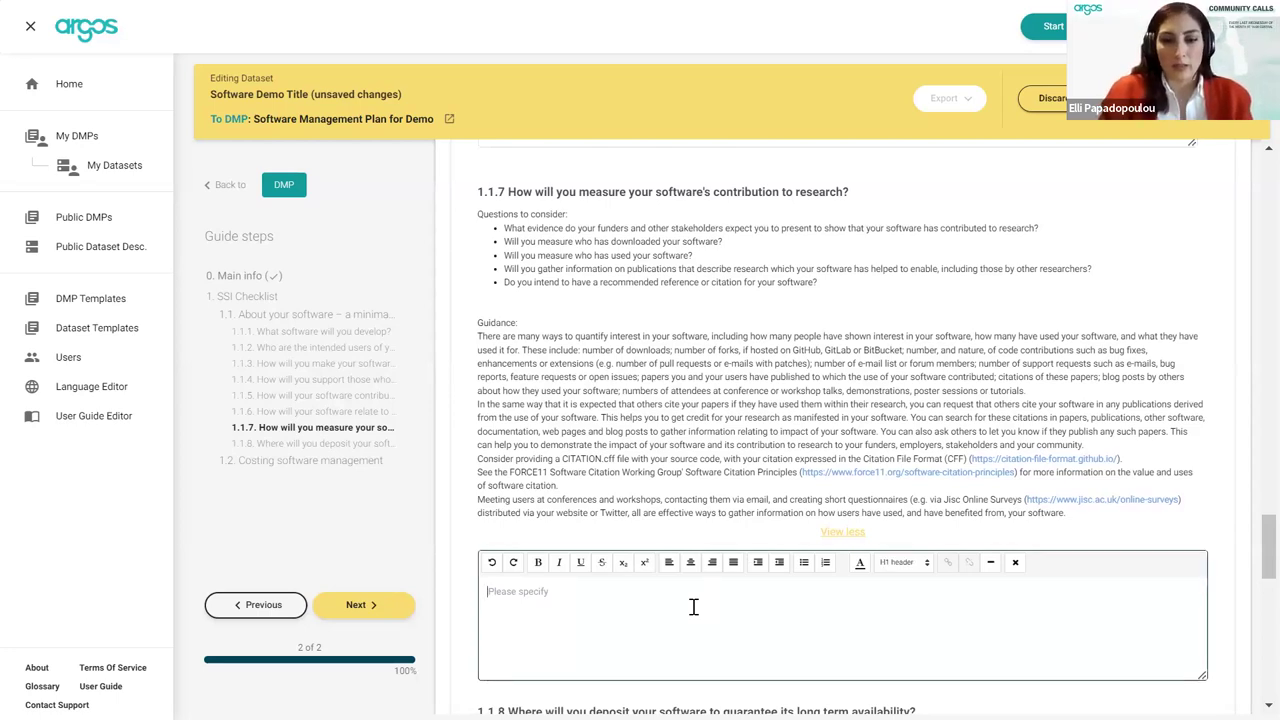
{"action": "type", "text": "Pl"}
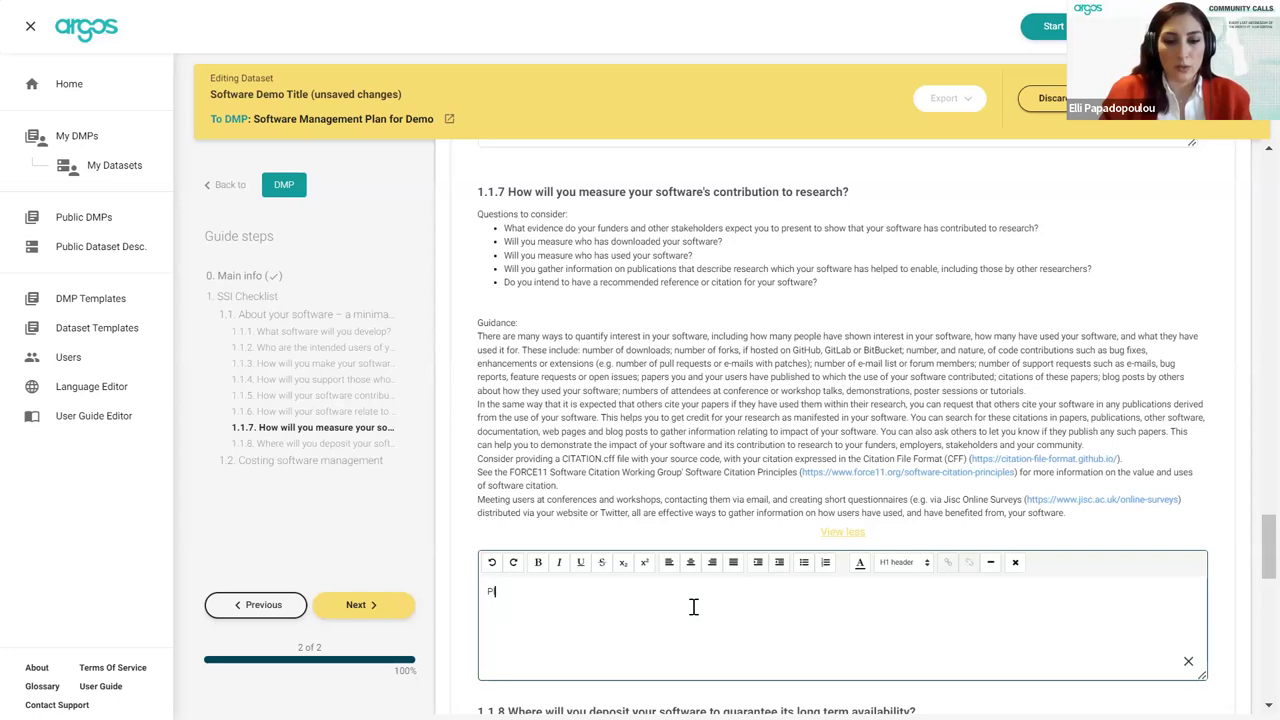
{"action": "key", "text": "BackSpace"}
{"action": "key", "text": "BackSpace"}
{"action": "type", "text": "Specify the a"}
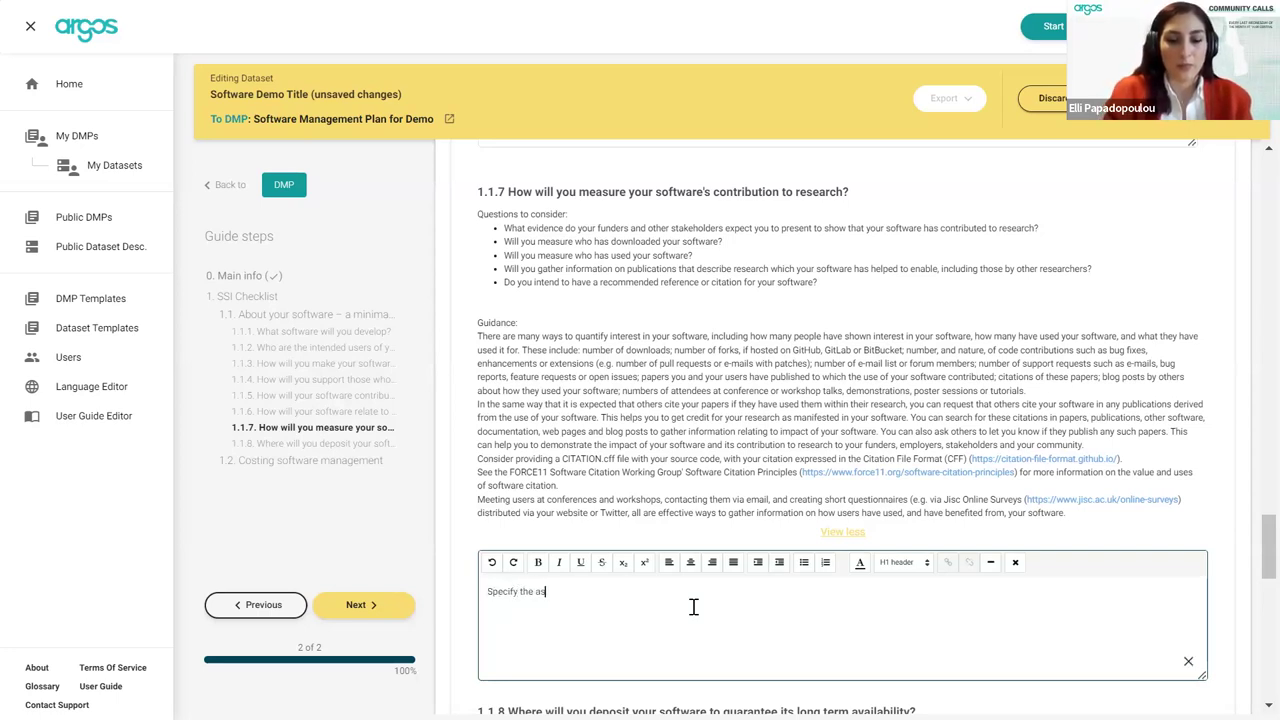
{"action": "type", "text": "nswer"}
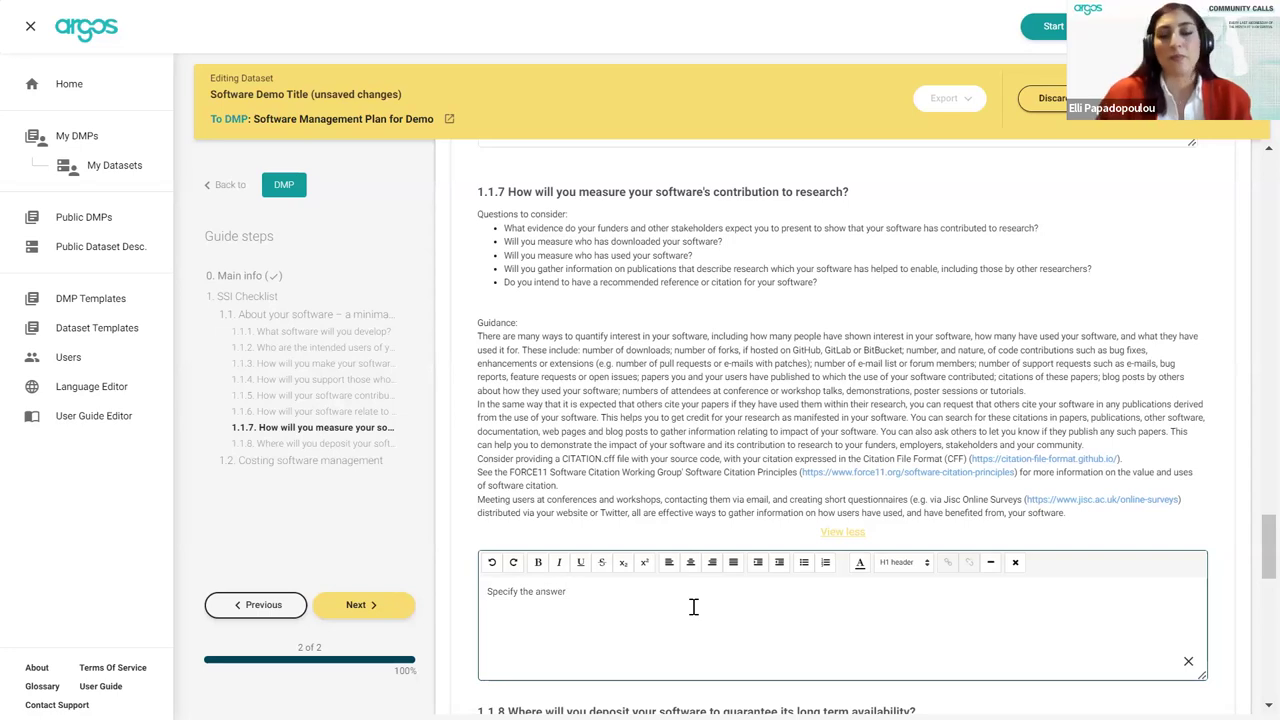
{"action": "scroll", "coordinate": [693, 607], "scroll_direction": "down", "scroll_amount": 2}
{"action": "scroll", "coordinate": [693, 607], "scroll_direction": "down", "scroll_amount": 3}
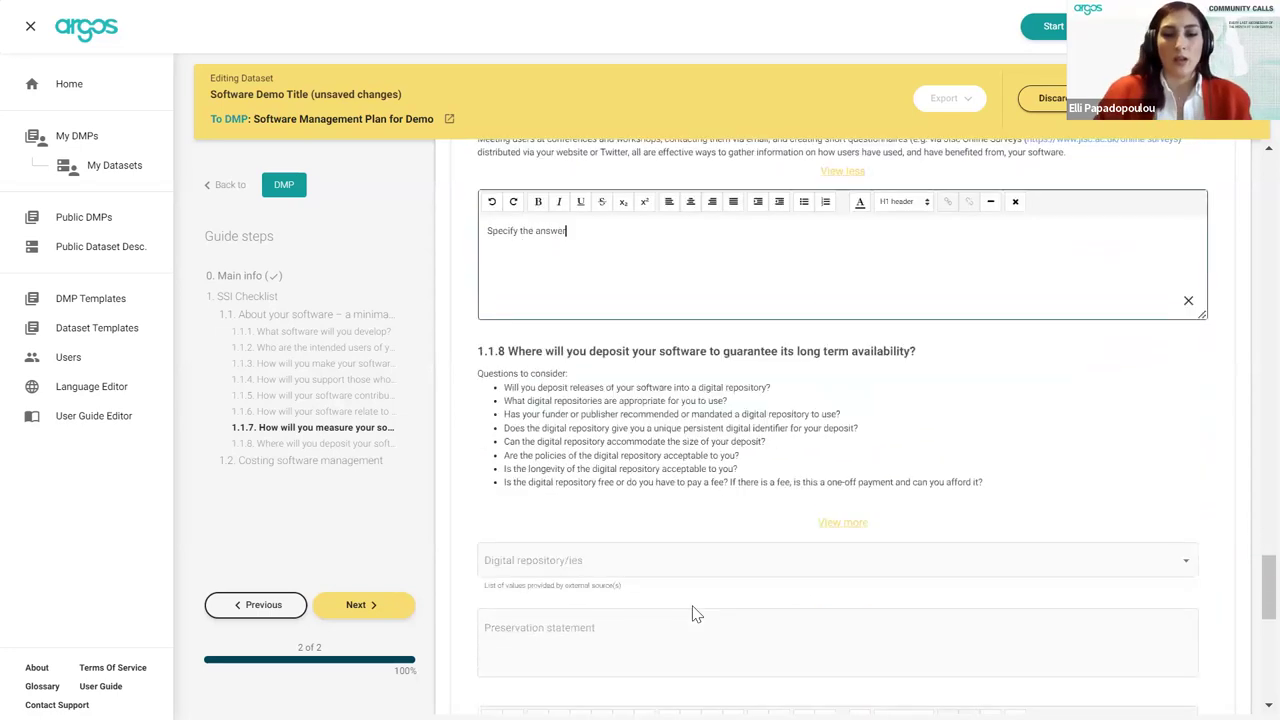
{"action": "scroll", "coordinate": [693, 607], "scroll_direction": "down", "scroll_amount": 1}
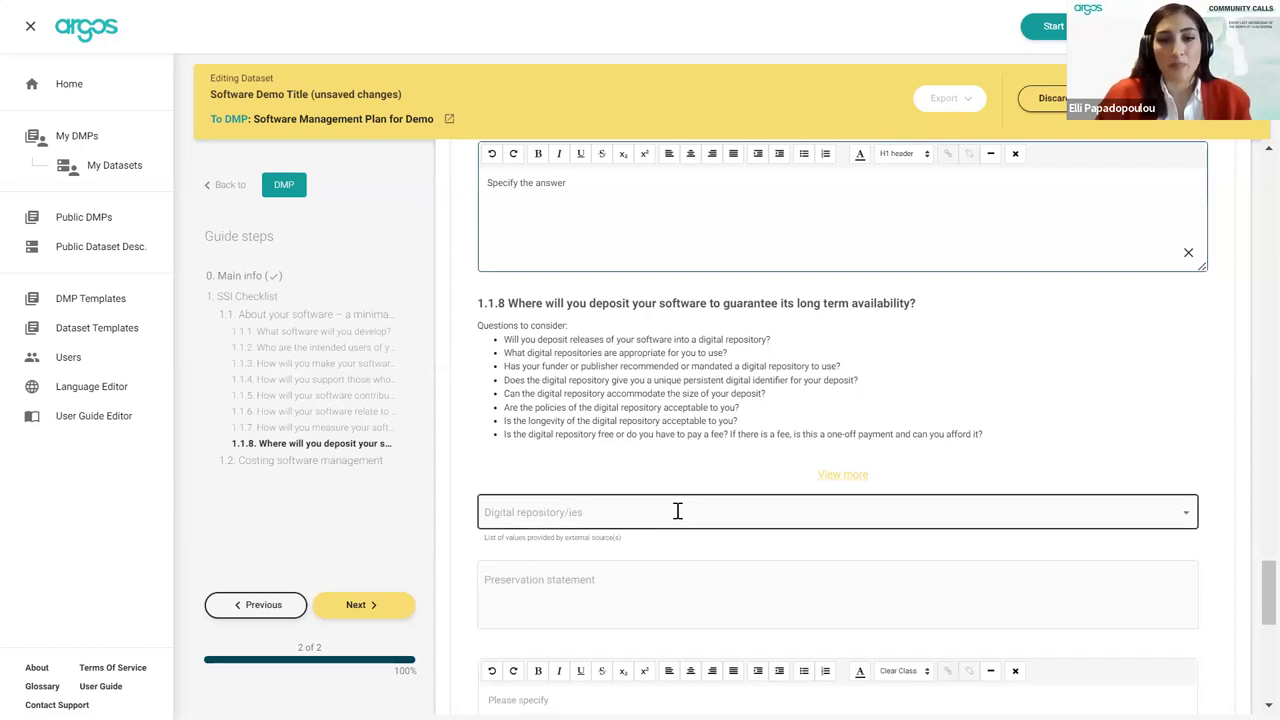
{"action": "scroll", "coordinate": [678, 515], "scroll_direction": "down", "scroll_amount": 1}
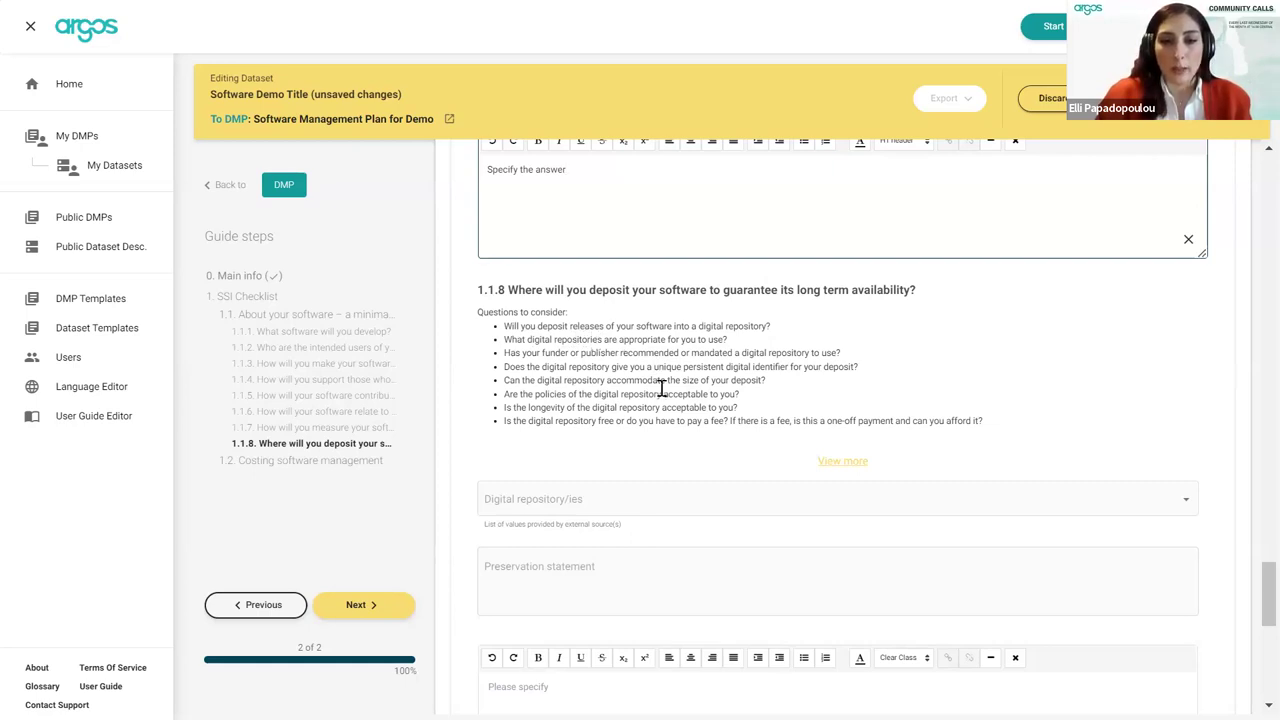
{"action": "left_click_drag", "start_coordinate": [655, 366], "coordinate": [795, 368]}
{"action": "left_click", "coordinate": [787, 400]}
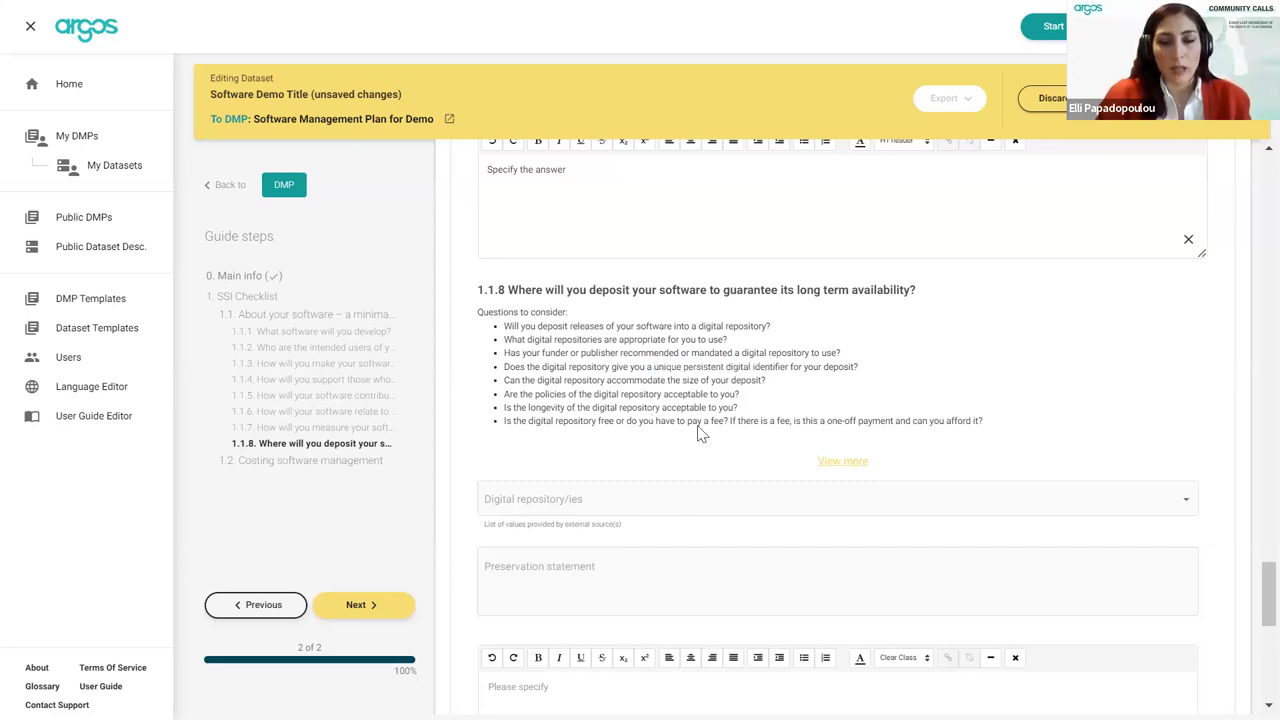
{"action": "scroll", "coordinate": [700, 432], "scroll_direction": "down", "scroll_amount": 1}
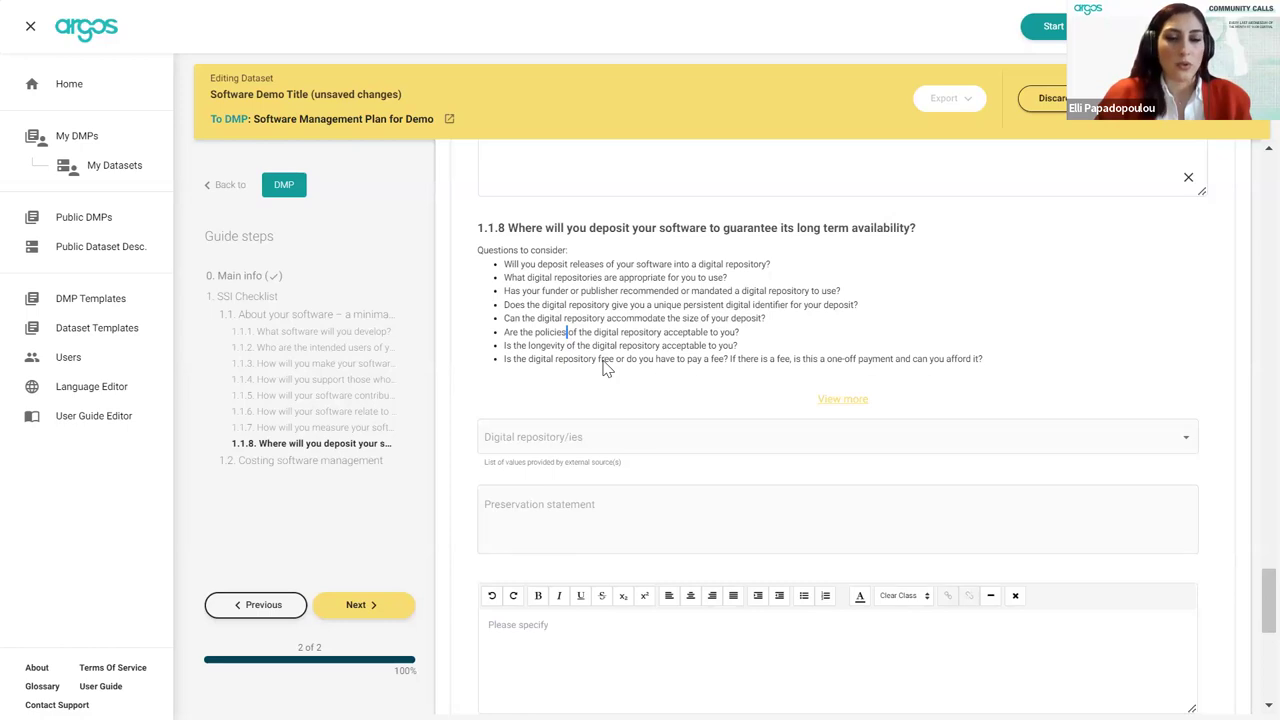
{"action": "scroll", "coordinate": [662, 435], "scroll_direction": "down", "scroll_amount": 1}
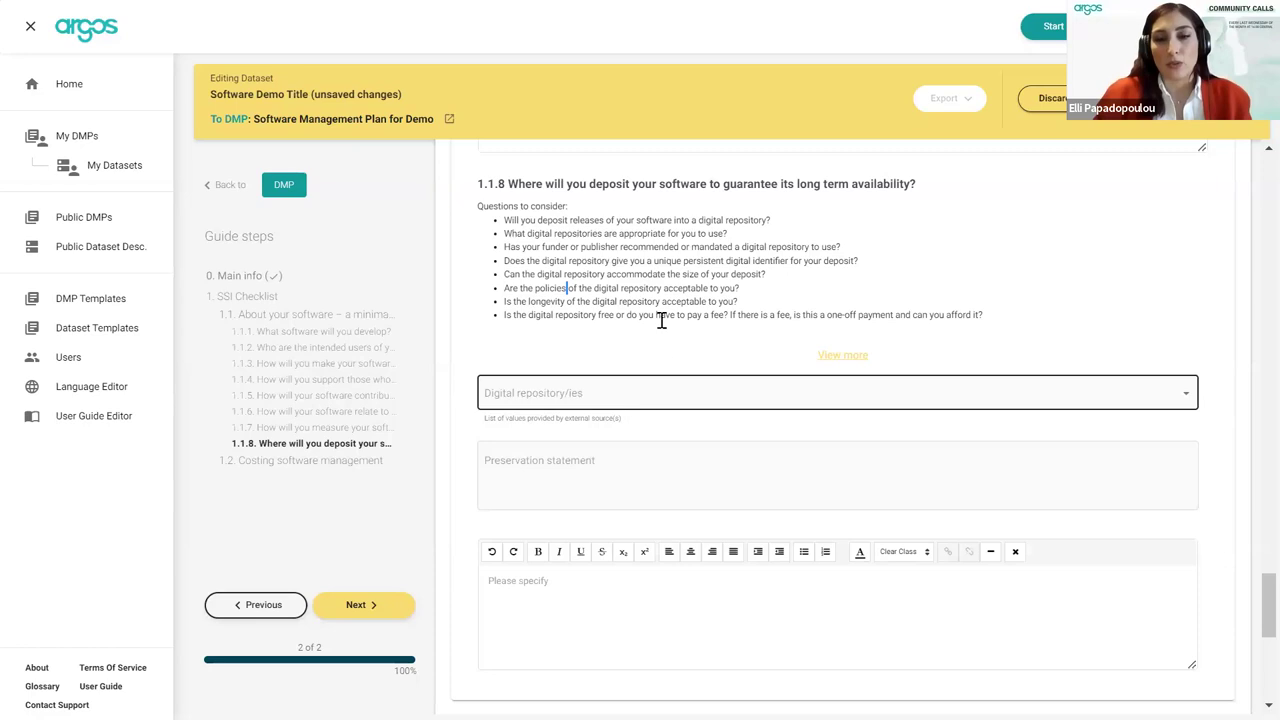
- Choose the Open-source Scientific Software and Service Repository as the deposit repository for question 1.1.8
{"action": "left_click", "coordinate": [648, 388]}
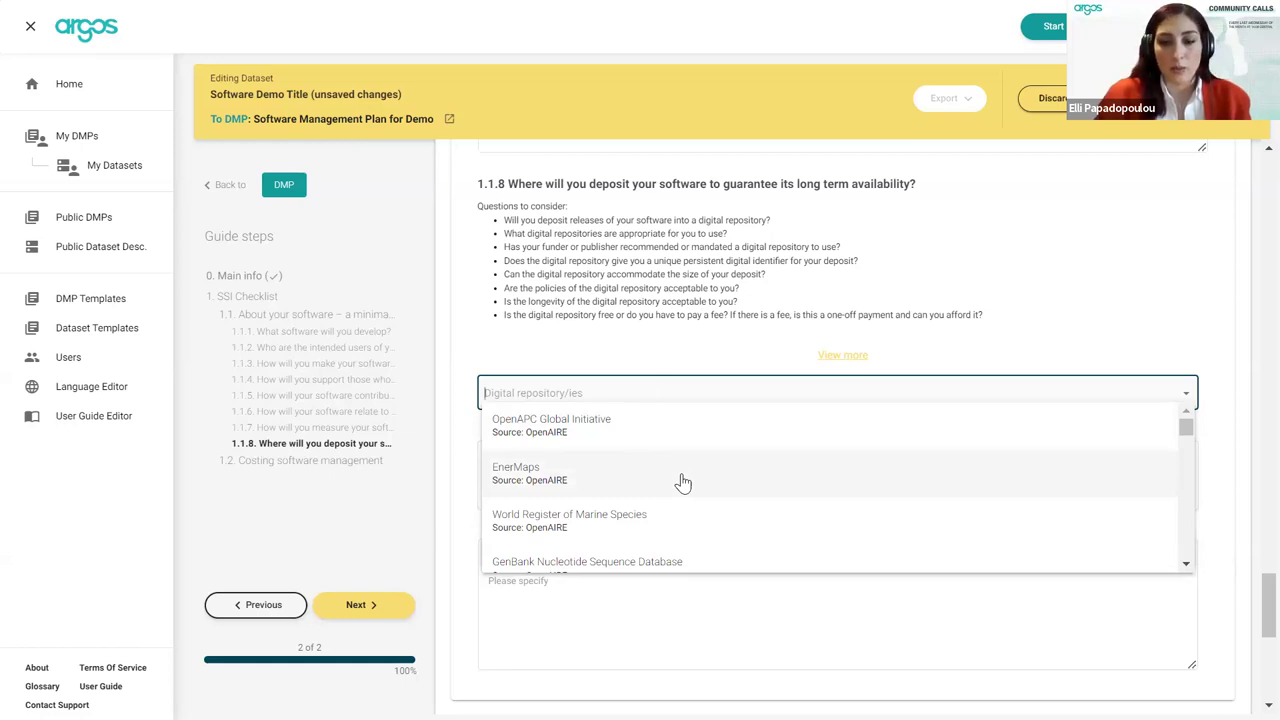
{"action": "type", "text": "software"}
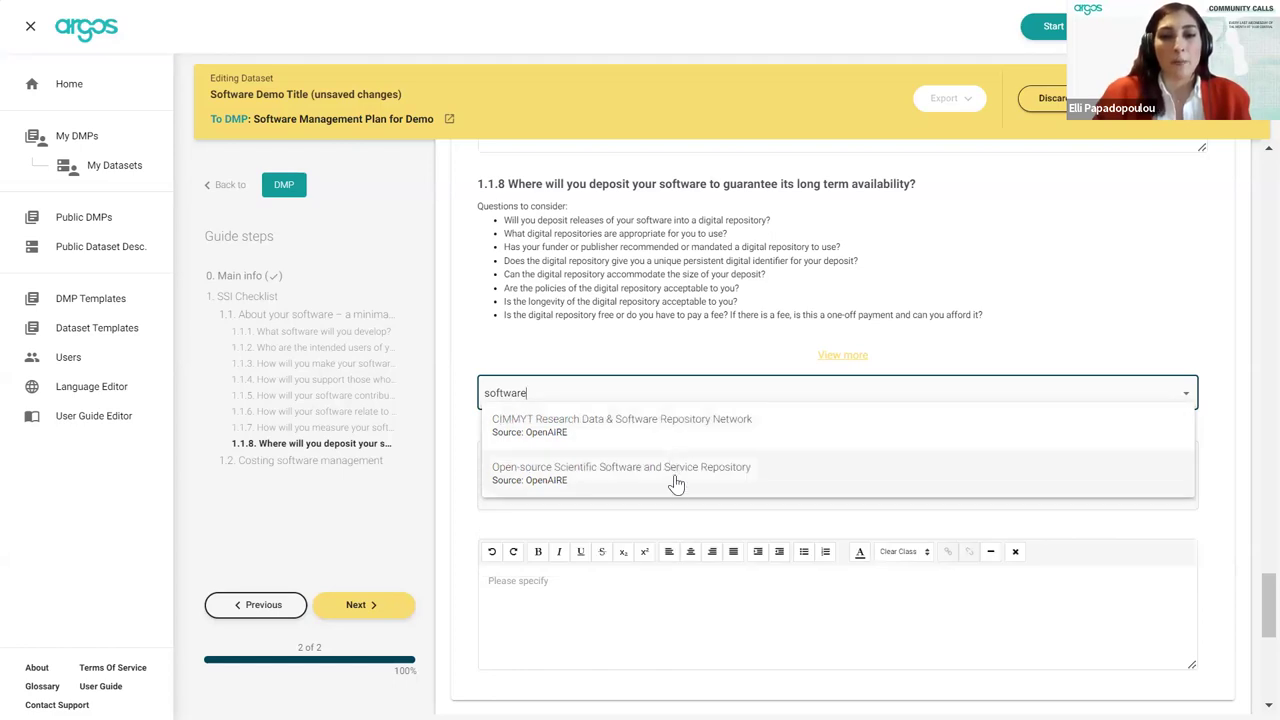
{"action": "left_click", "coordinate": [676, 474]}
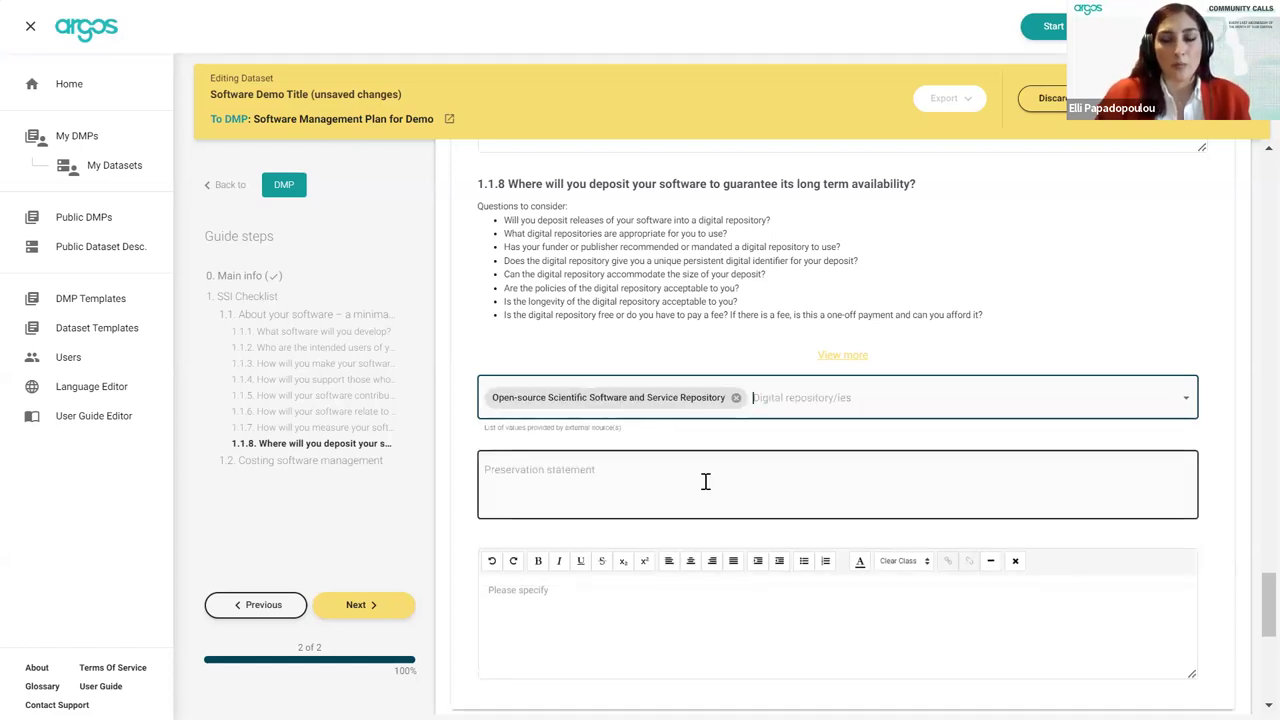
{"action": "scroll", "coordinate": [705, 481], "scroll_direction": "down", "scroll_amount": 1}
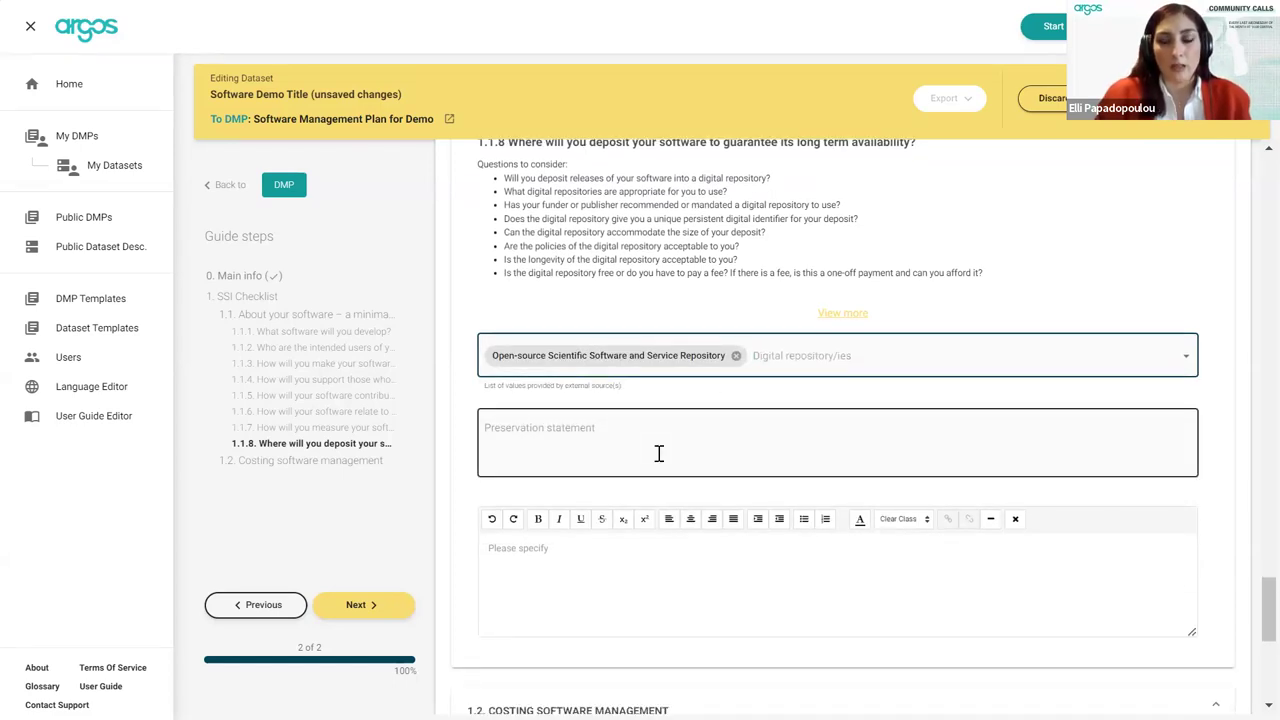
- Enter 'Preservation' as the preservation statement and 'Specify' as its specification
{"action": "left_click", "coordinate": [659, 454]}
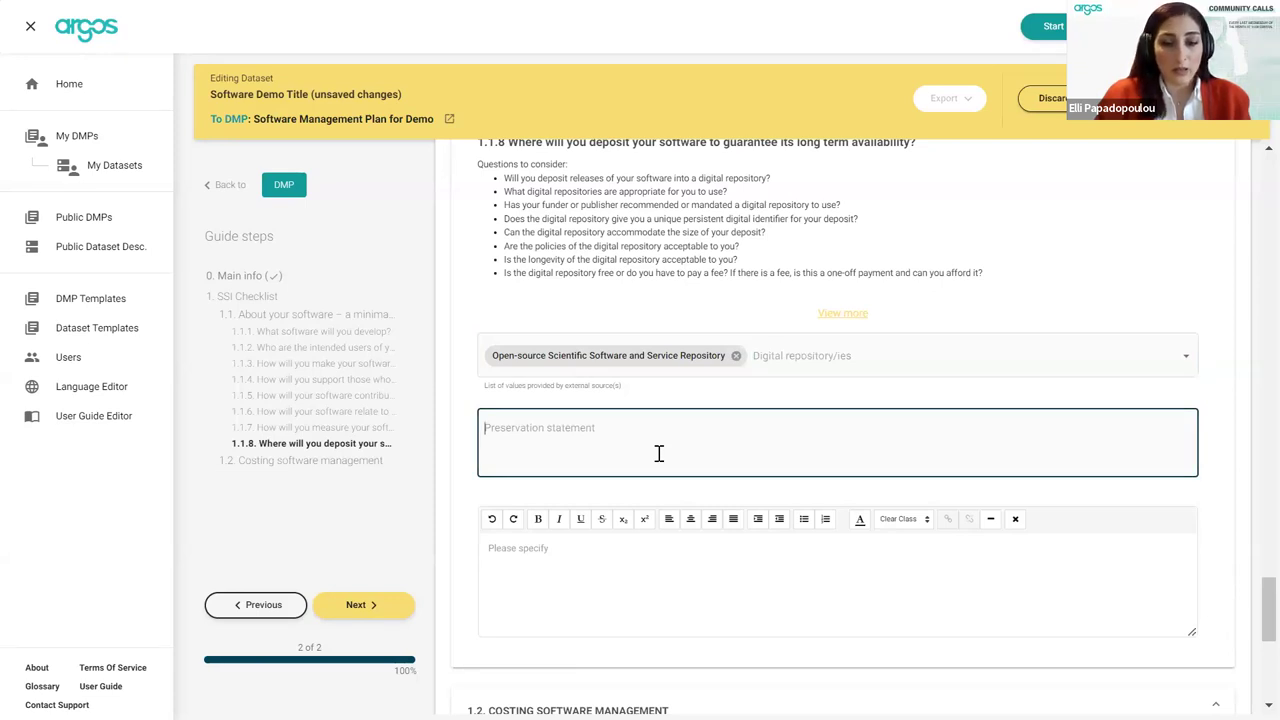
{"action": "type", "text": "Preser"}
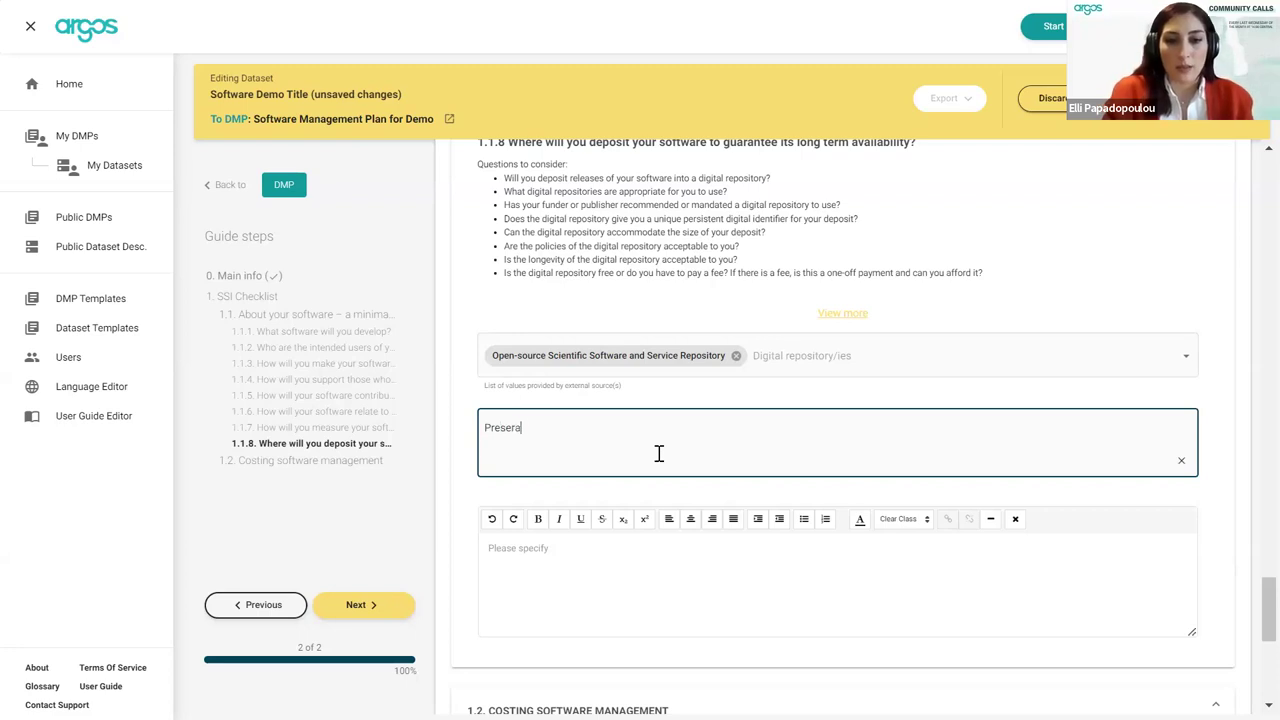
{"action": "type", "text": "vation"}
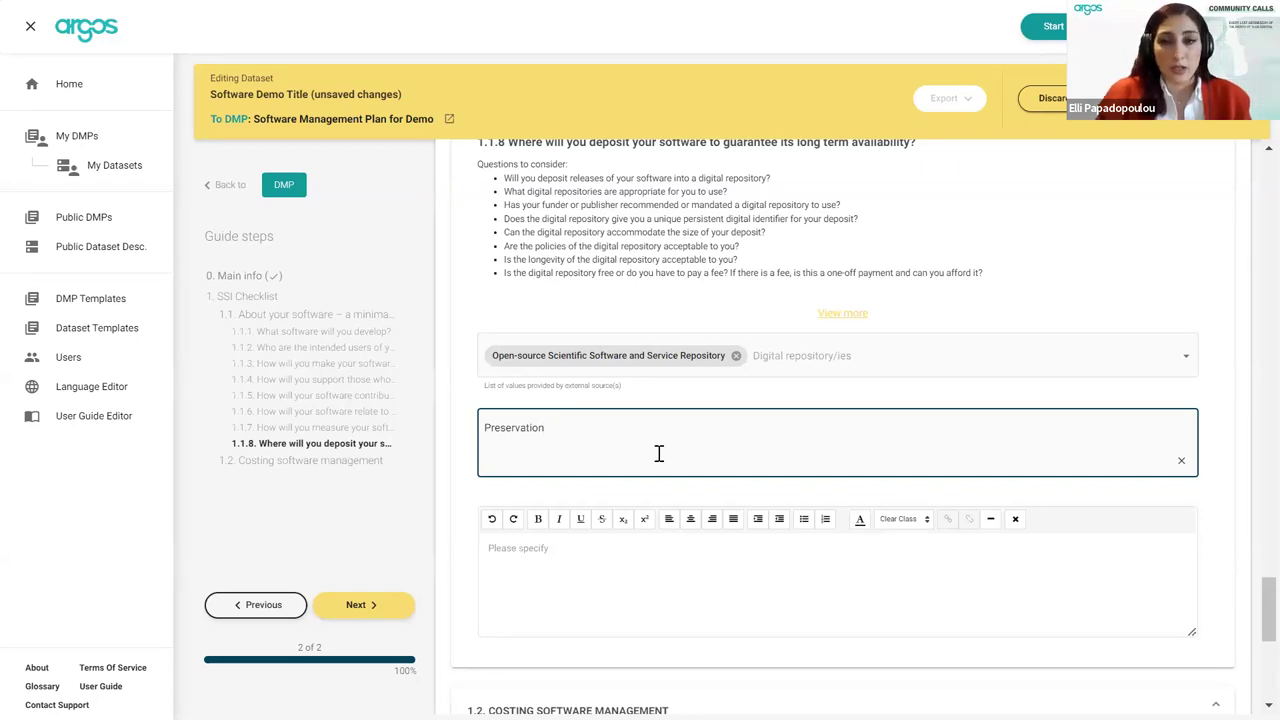
{"action": "left_click", "coordinate": [666, 548]}
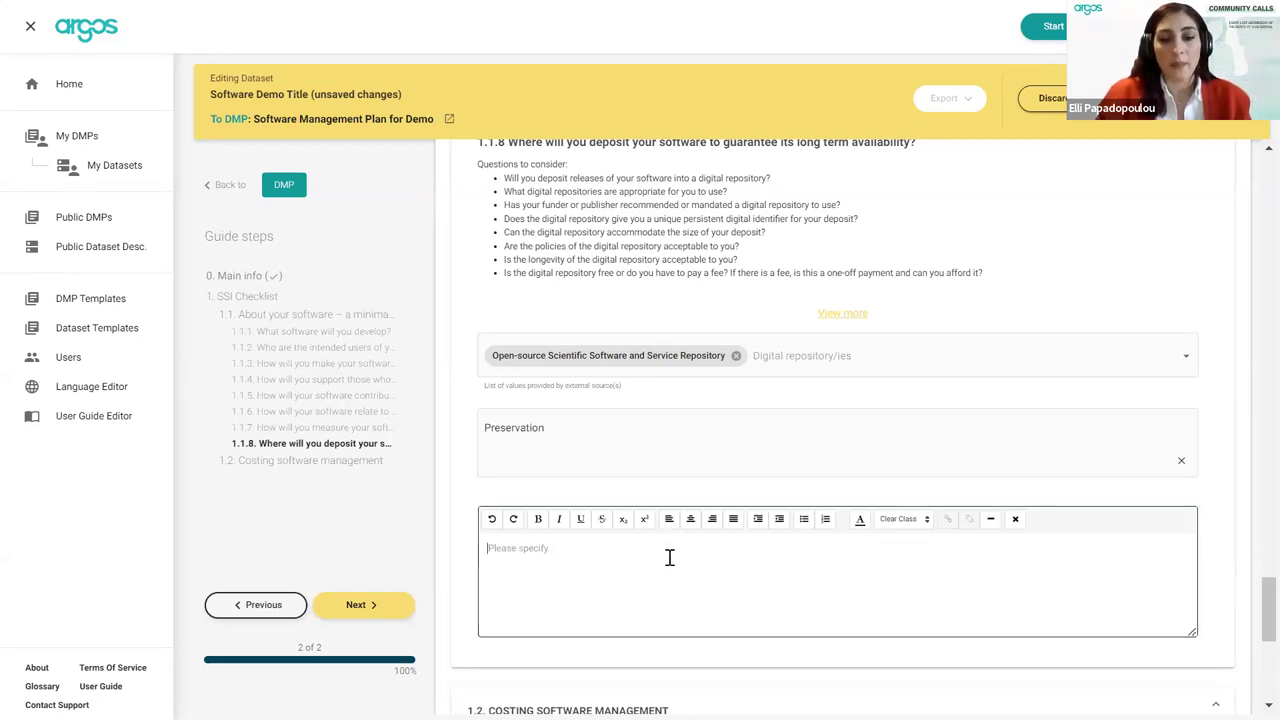
{"action": "type", "text": "Specify"}
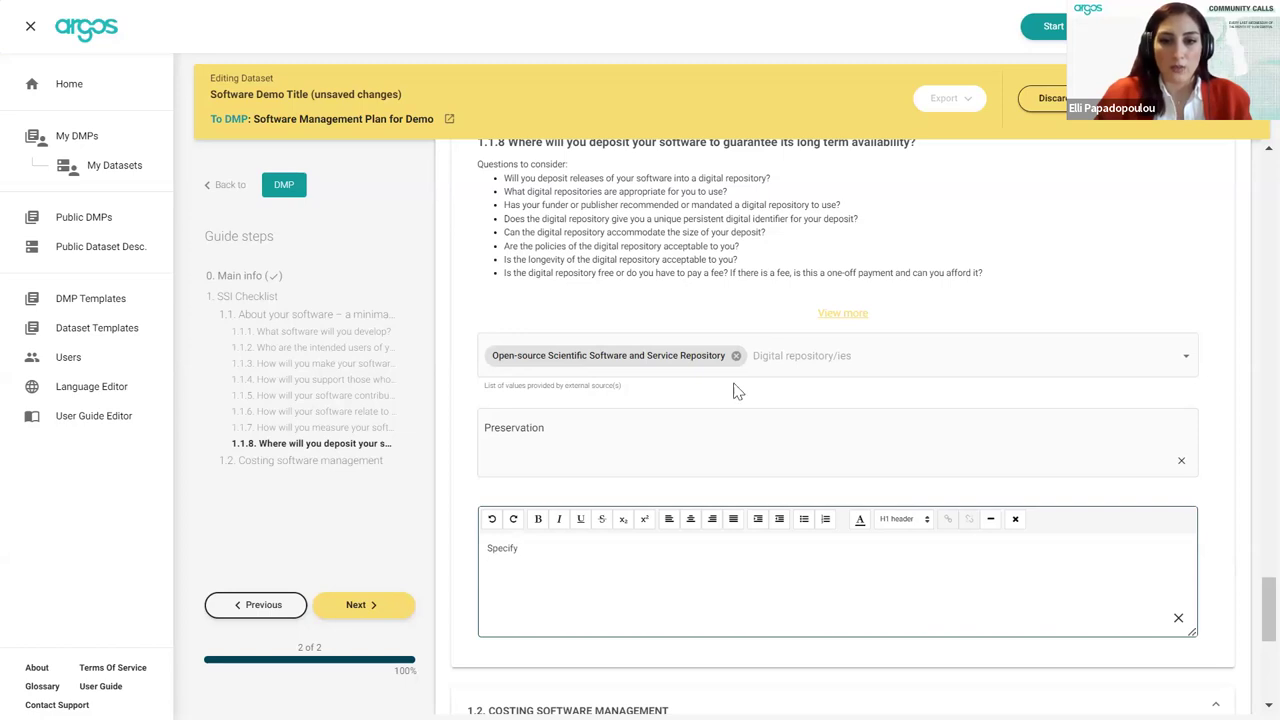
{"action": "scroll", "coordinate": [752, 572], "scroll_direction": "down", "scroll_amount": 4}
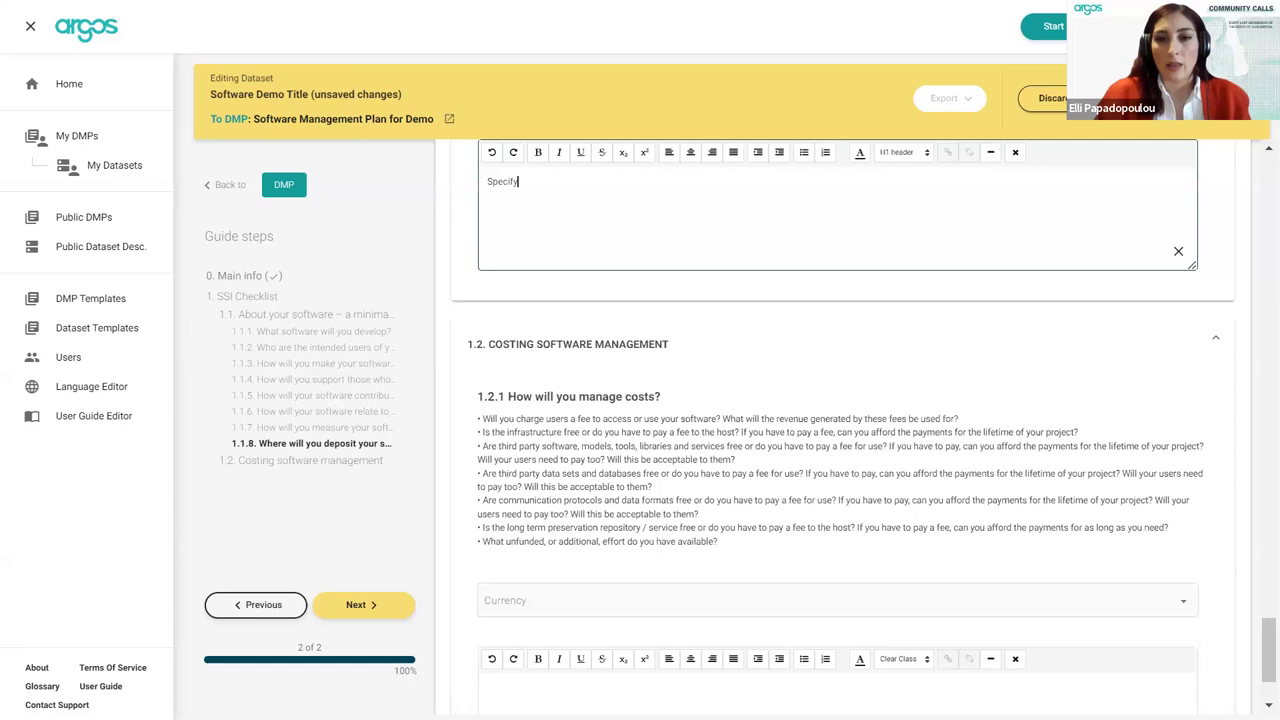
- Scroll down to section 1.2 Costing software management and question 1.2.1 'How will you manage costs?'
{"action": "scroll", "coordinate": [717, 286], "scroll_direction": "up", "scroll_amount": 3}
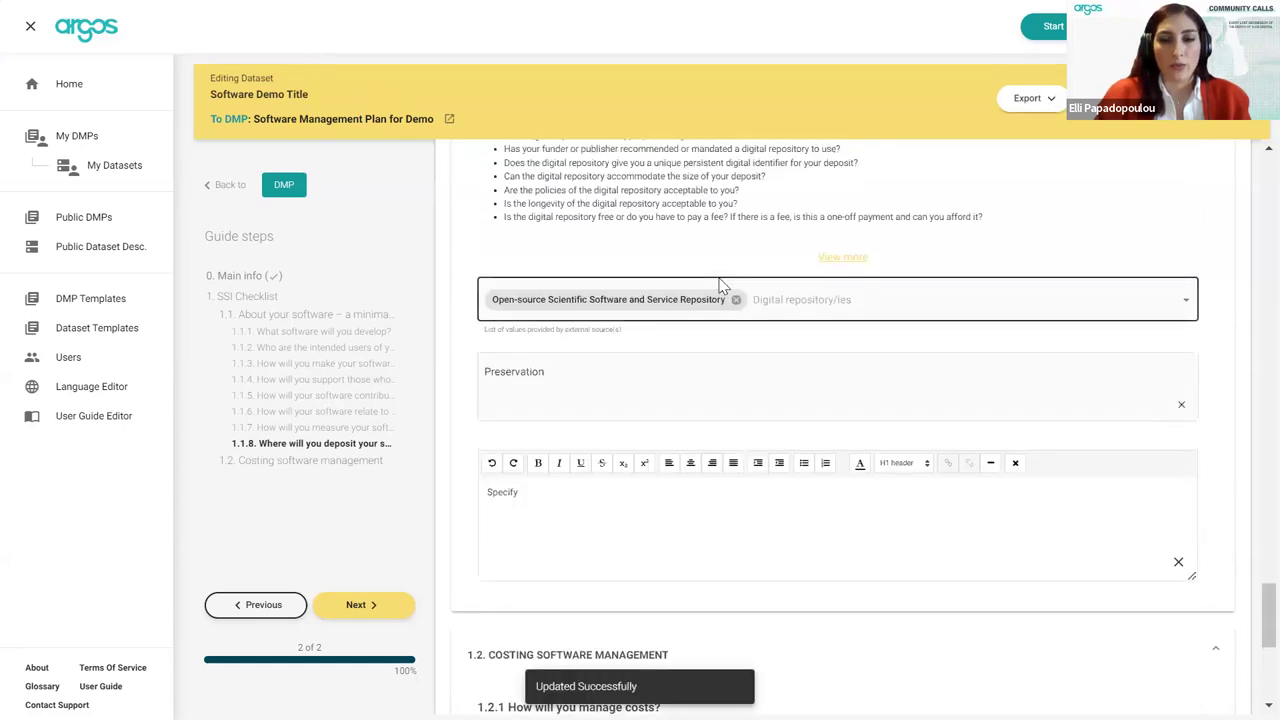
{"action": "scroll", "coordinate": [720, 285], "scroll_direction": "down", "scroll_amount": 3}
{"action": "scroll", "coordinate": [720, 285], "scroll_direction": "up", "scroll_amount": 3}
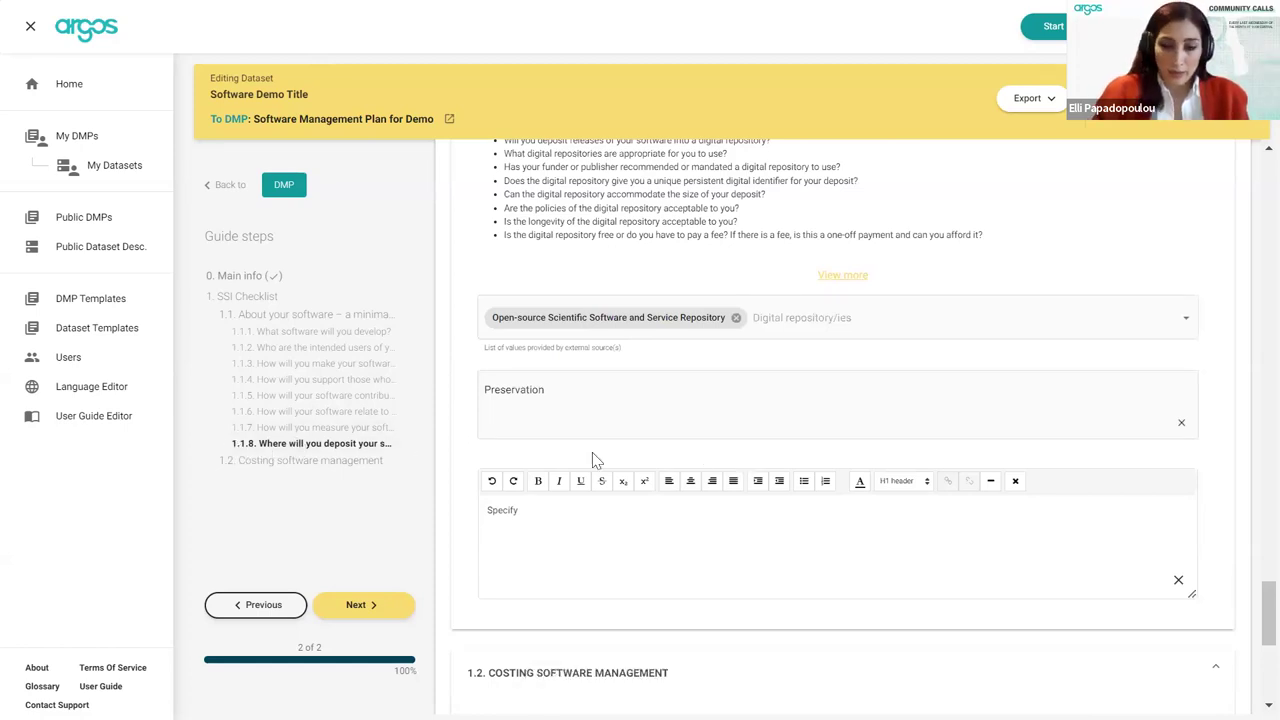
{"action": "scroll", "coordinate": [592, 458], "scroll_direction": "down", "scroll_amount": 3}
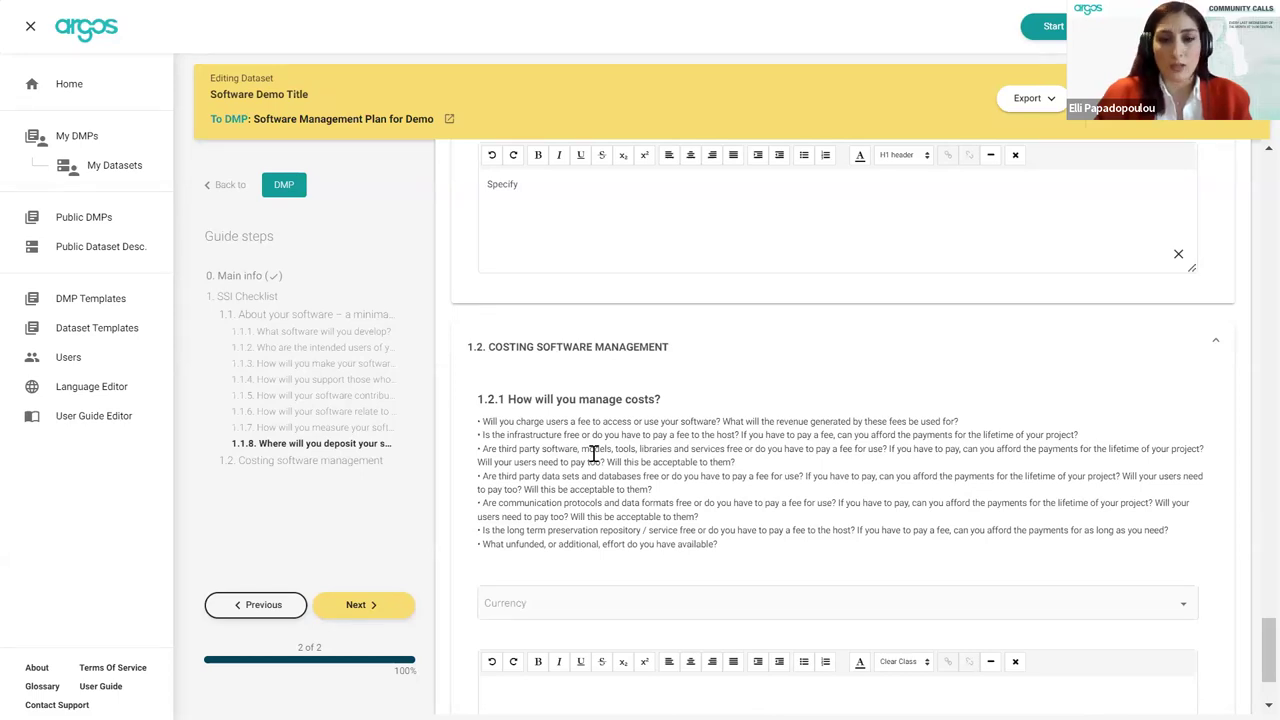
{"action": "scroll", "coordinate": [592, 453], "scroll_direction": "down", "scroll_amount": 1}
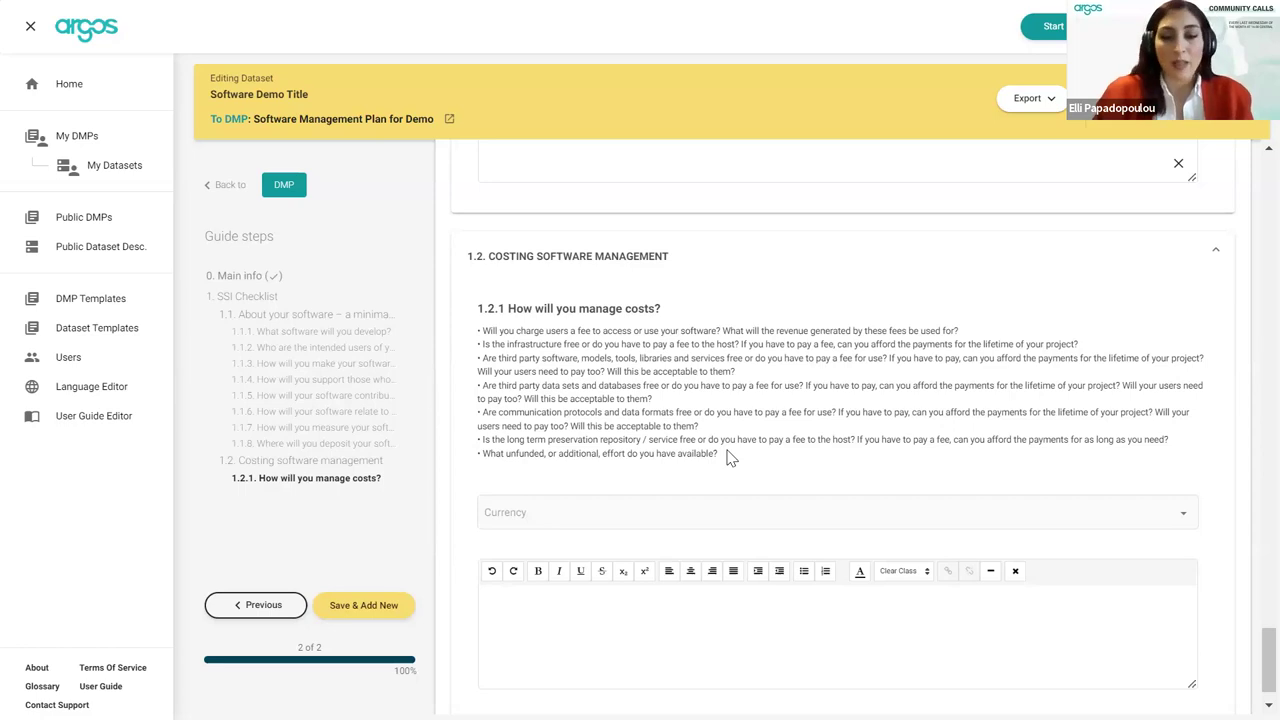
{"action": "scroll", "coordinate": [730, 457], "scroll_direction": "down", "scroll_amount": 1}
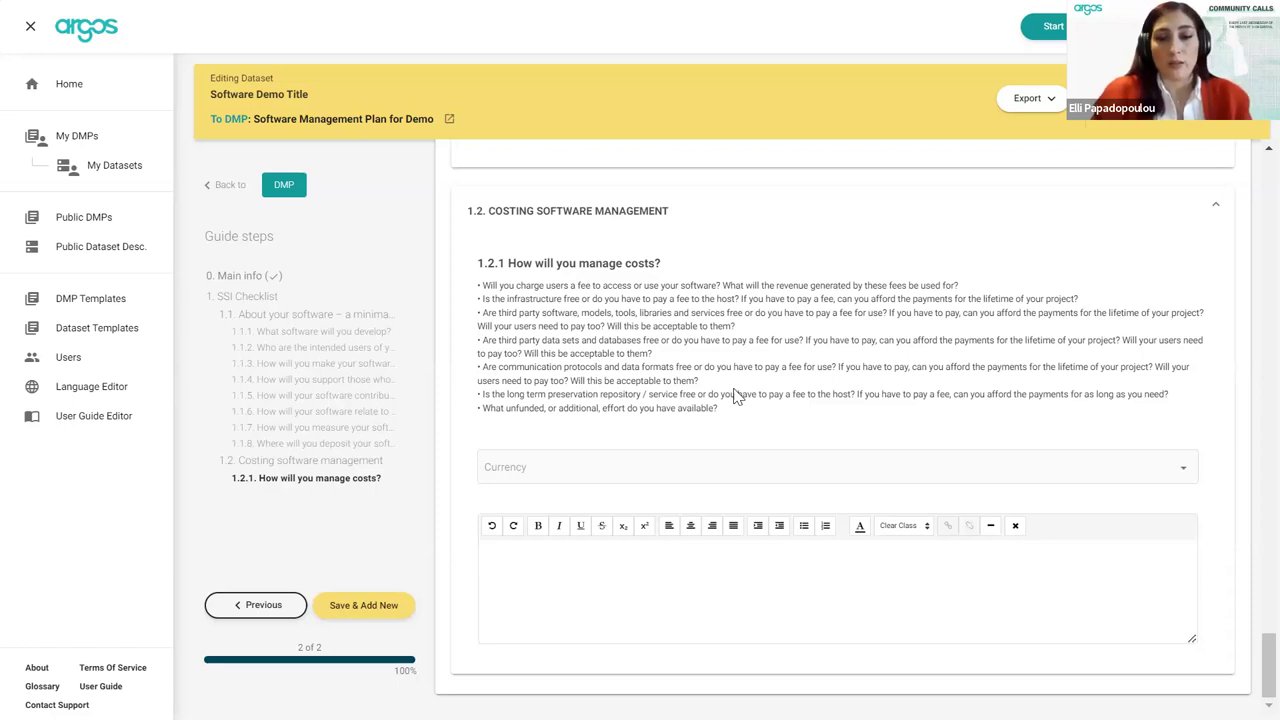
{"action": "scroll", "coordinate": [735, 395], "scroll_direction": "up", "scroll_amount": 1}
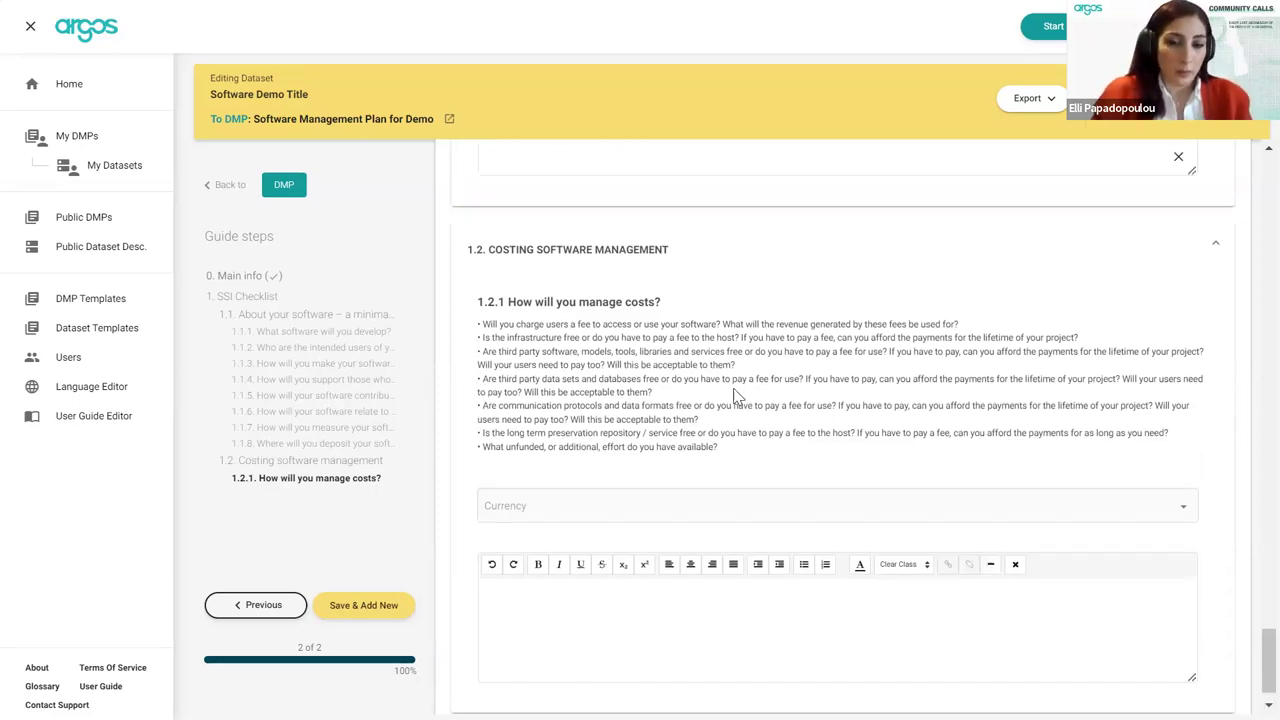
{"action": "scroll", "coordinate": [690, 440], "scroll_direction": "down", "scroll_amount": 1}
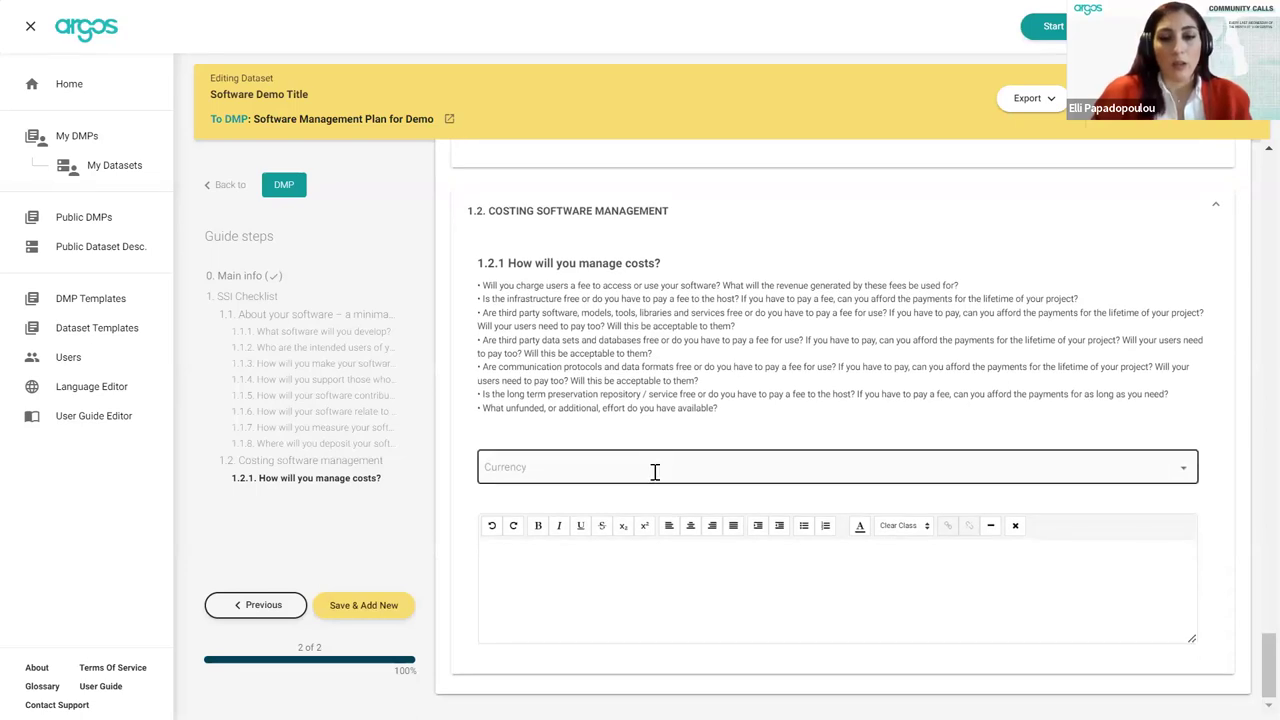
- Set question 1.2.1's currency to Euro, answer 'Provide an answer', and let the dataset save
{"action": "left_click", "coordinate": [655, 471]}
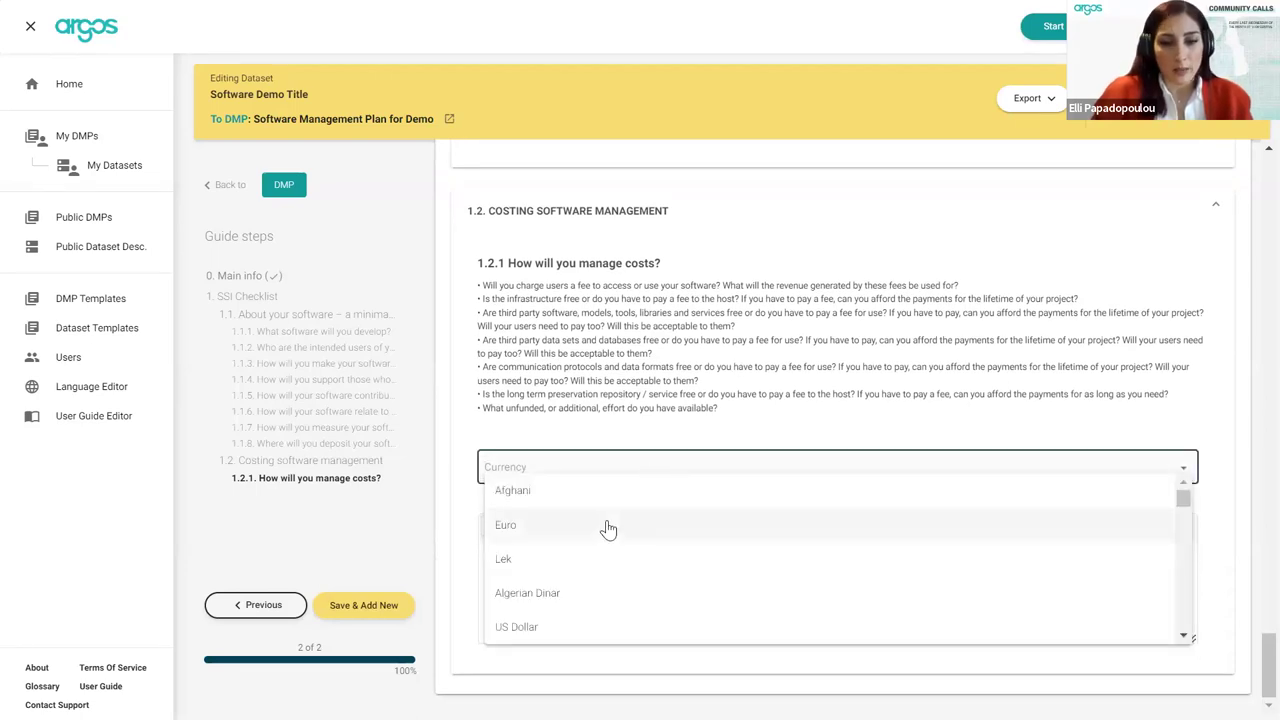
{"action": "left_click", "coordinate": [603, 527]}
{"action": "left_click", "coordinate": [612, 573]}
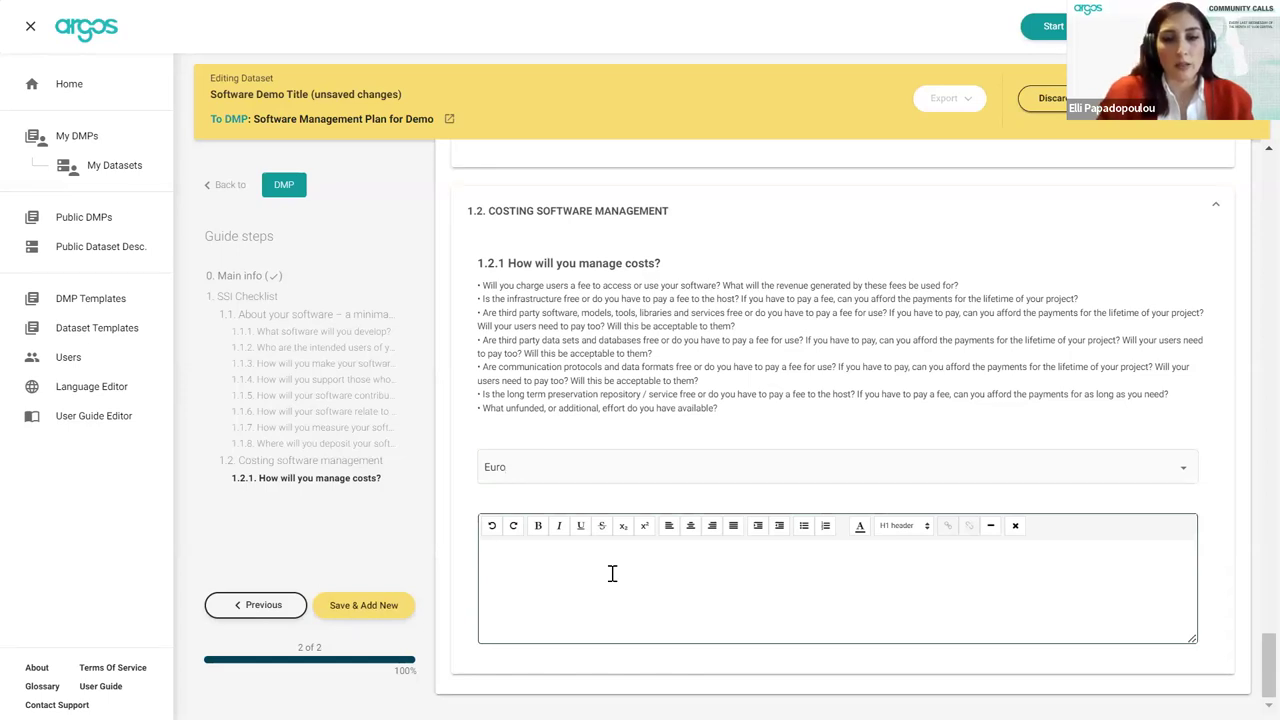
{"action": "type", "text": "Provide an snw"}
{"action": "type", "text": "er"}
{"action": "key", "text": "BackSpace"}
{"action": "key", "text": "BackSpace"}
{"action": "key", "text": "BackSpace"}
{"action": "key", "text": "BackSpace"}
{"action": "key", "text": "BackSpace"}
{"action": "key", "text": "BackSpace"}
{"action": "type", "text": "answer"}
{"action": "left_click", "coordinate": [897, 368]}
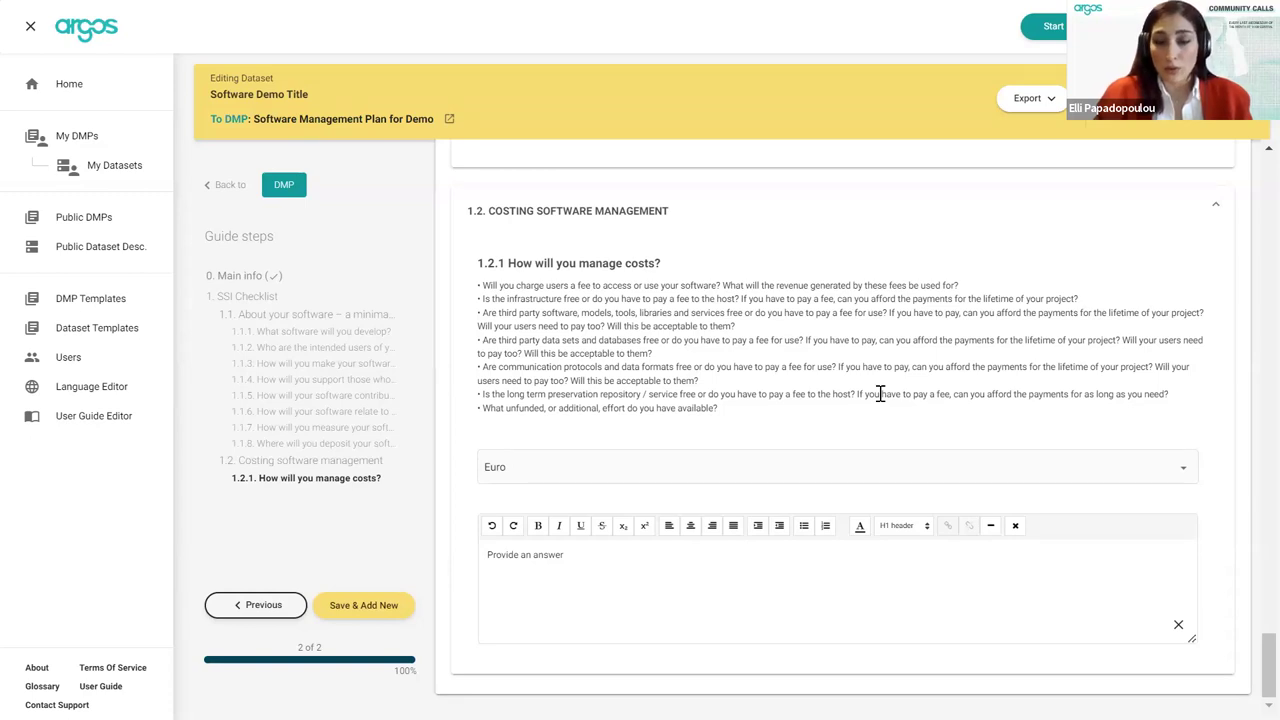
{"action": "scroll", "coordinate": [880, 393], "scroll_direction": "up", "scroll_amount": 5}
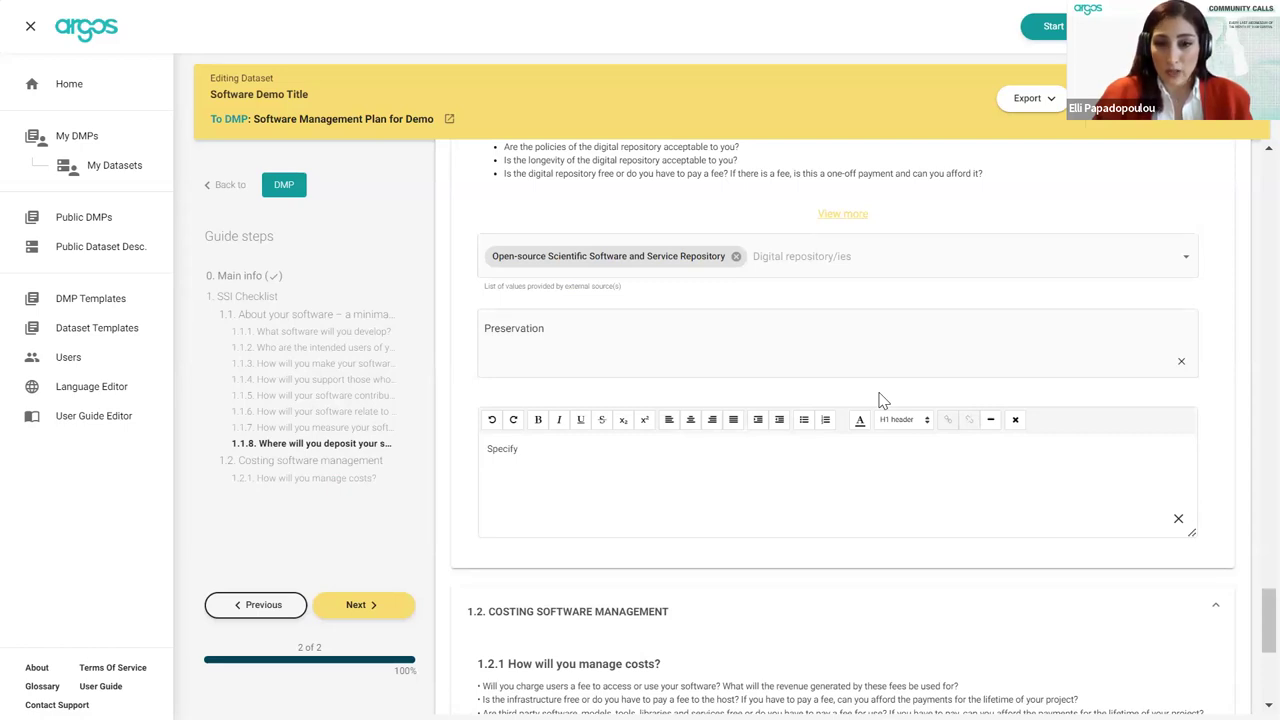
{"action": "scroll", "coordinate": [880, 400], "scroll_direction": "up", "scroll_amount": 3}
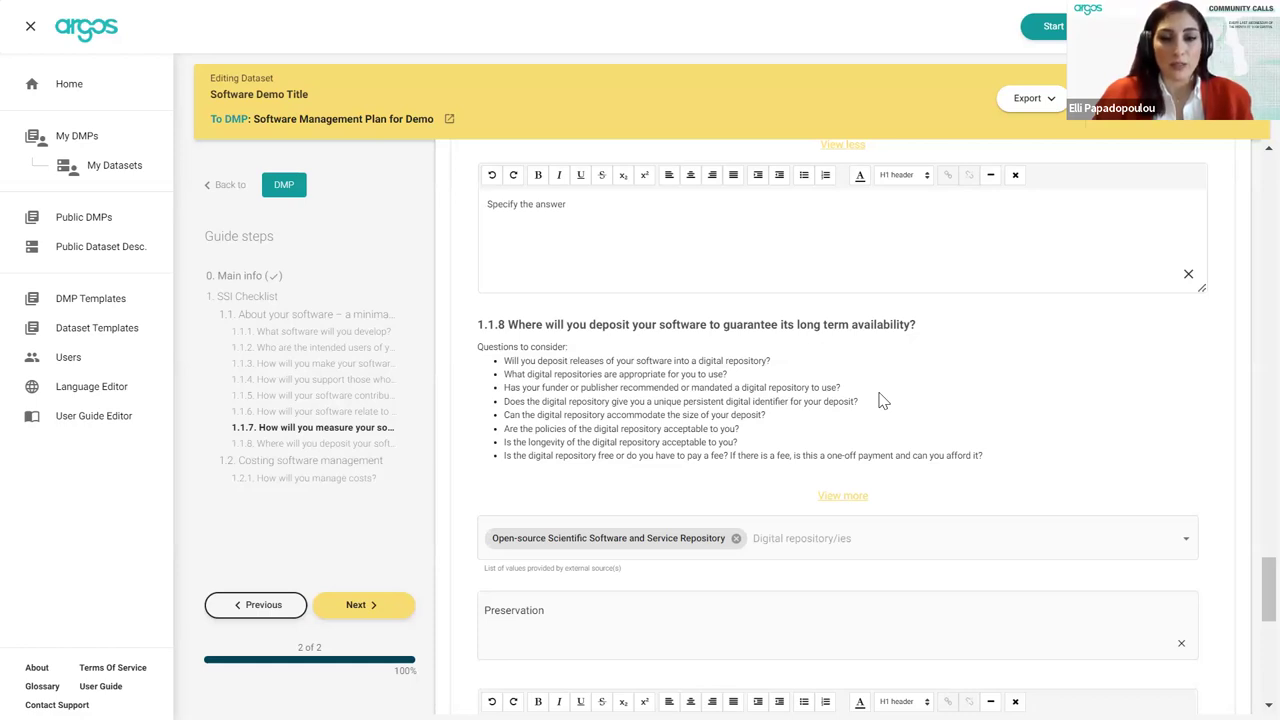
{"action": "left_click", "coordinate": [614, 201]}
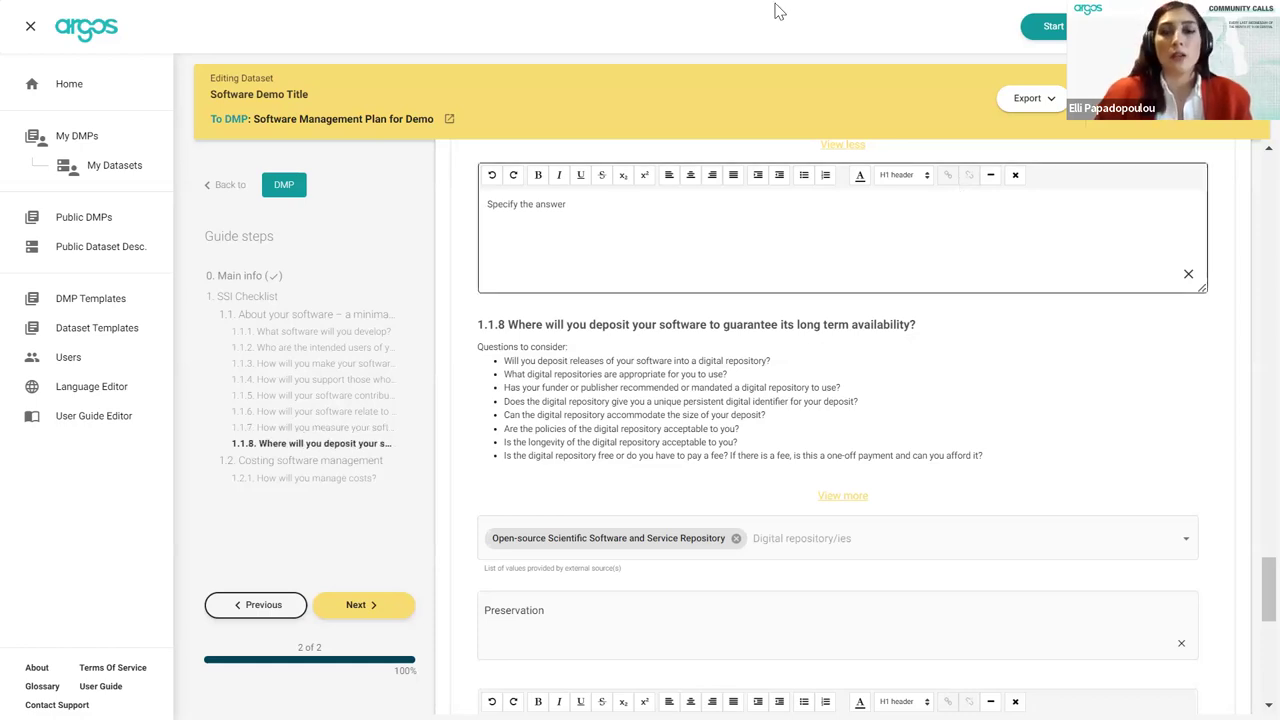
{"action": "mouse_move", "coordinate": [900, 32]}
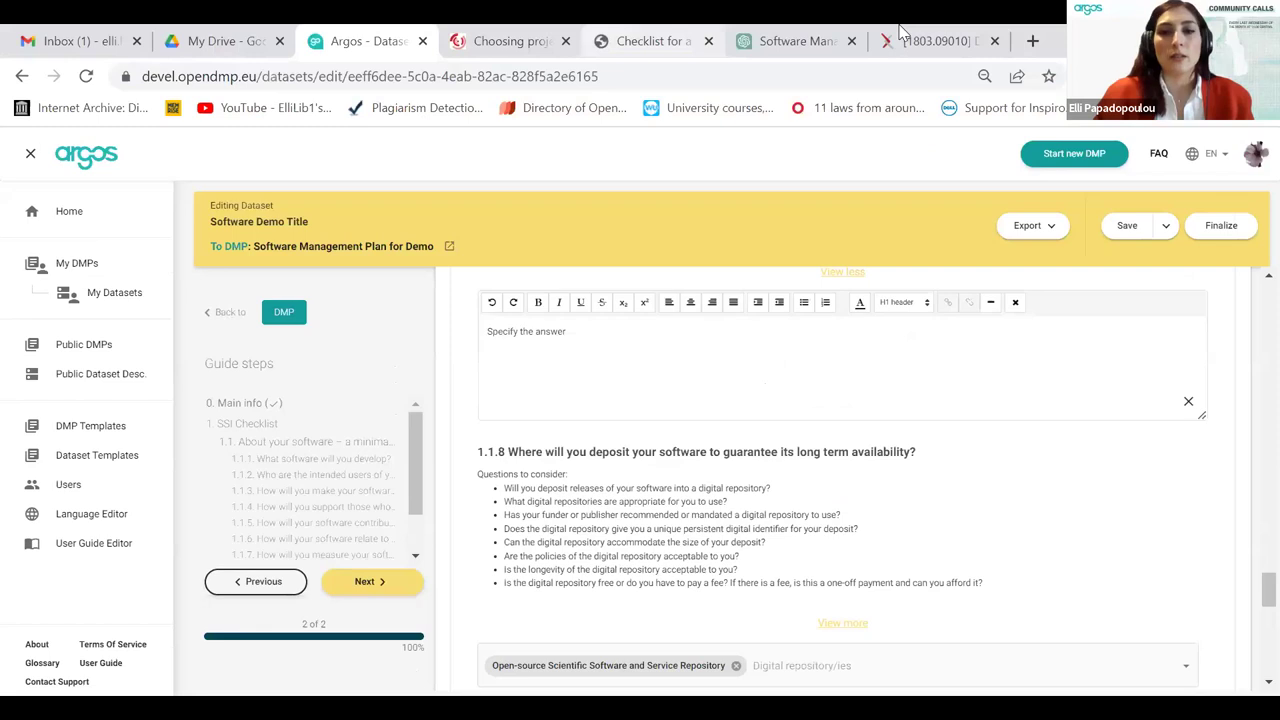
- Read the arXiv 'Datasheets for Datasets' abstract, then switch to the ChatGPT software management plan chat
{"action": "left_click", "coordinate": [920, 40]}
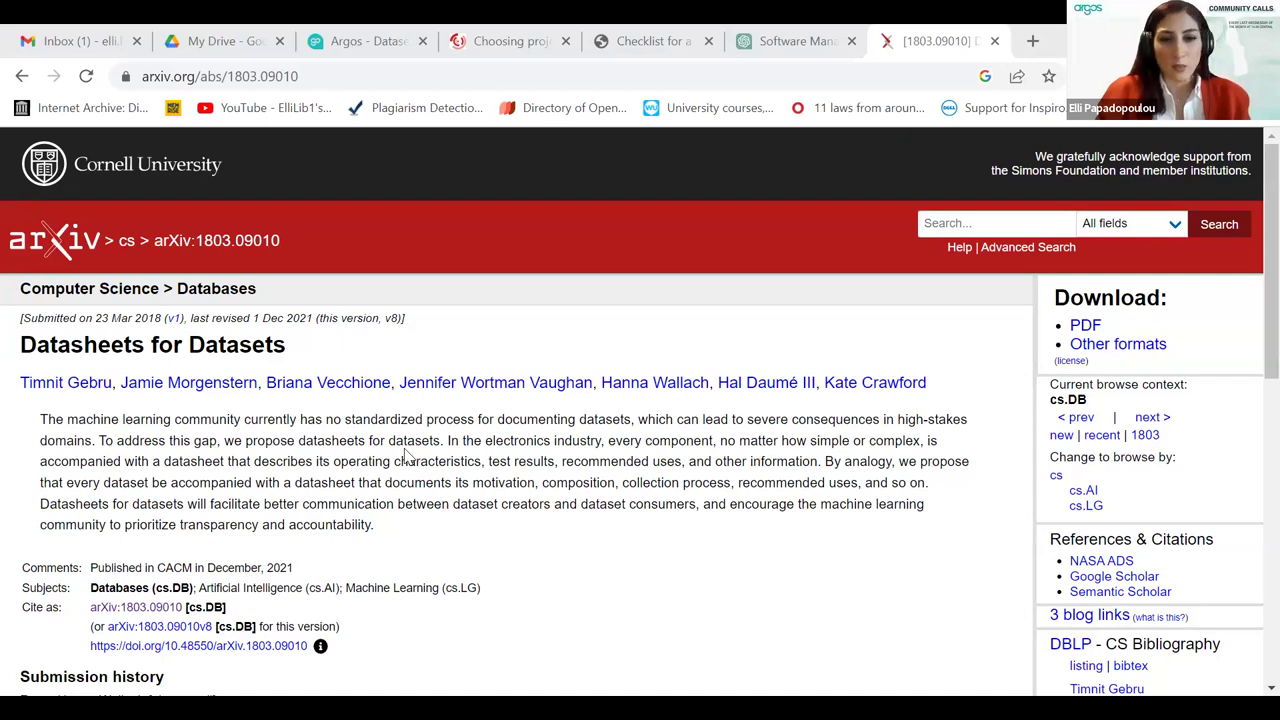
{"action": "scroll", "coordinate": [430, 483], "scroll_direction": "down", "scroll_amount": 1}
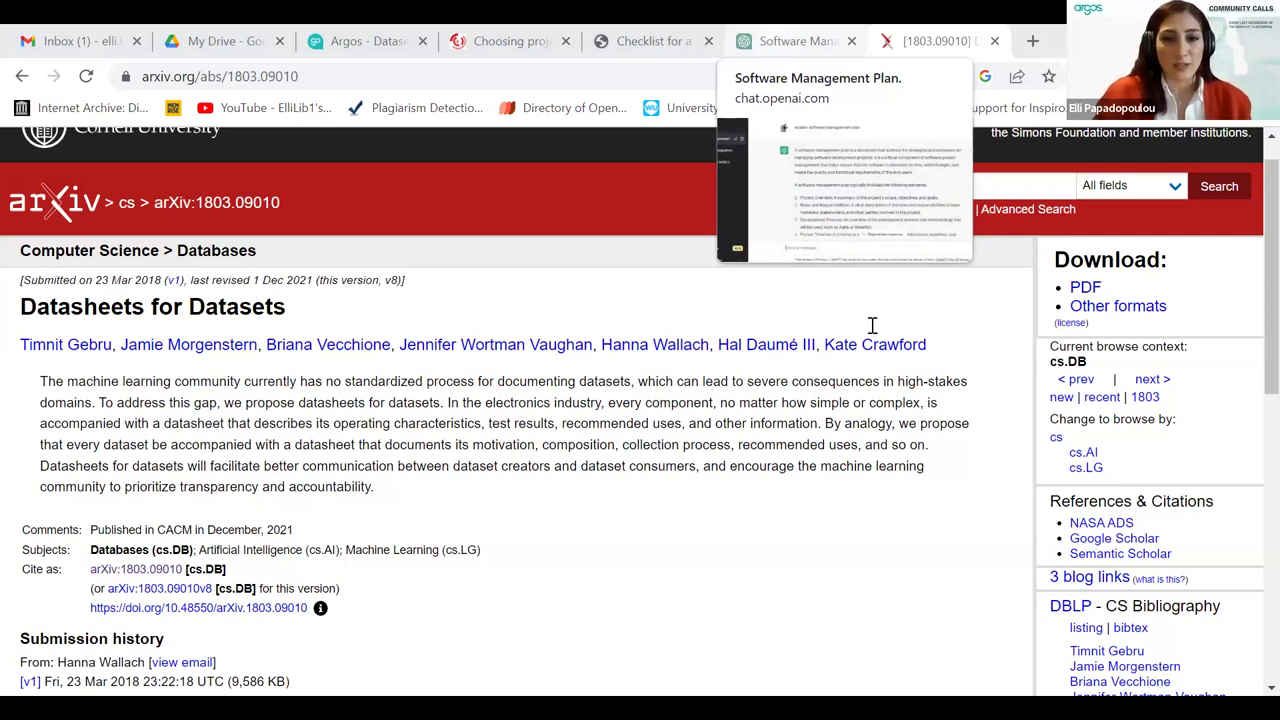
{"action": "key", "text": "ctrl+shift+Tab"}
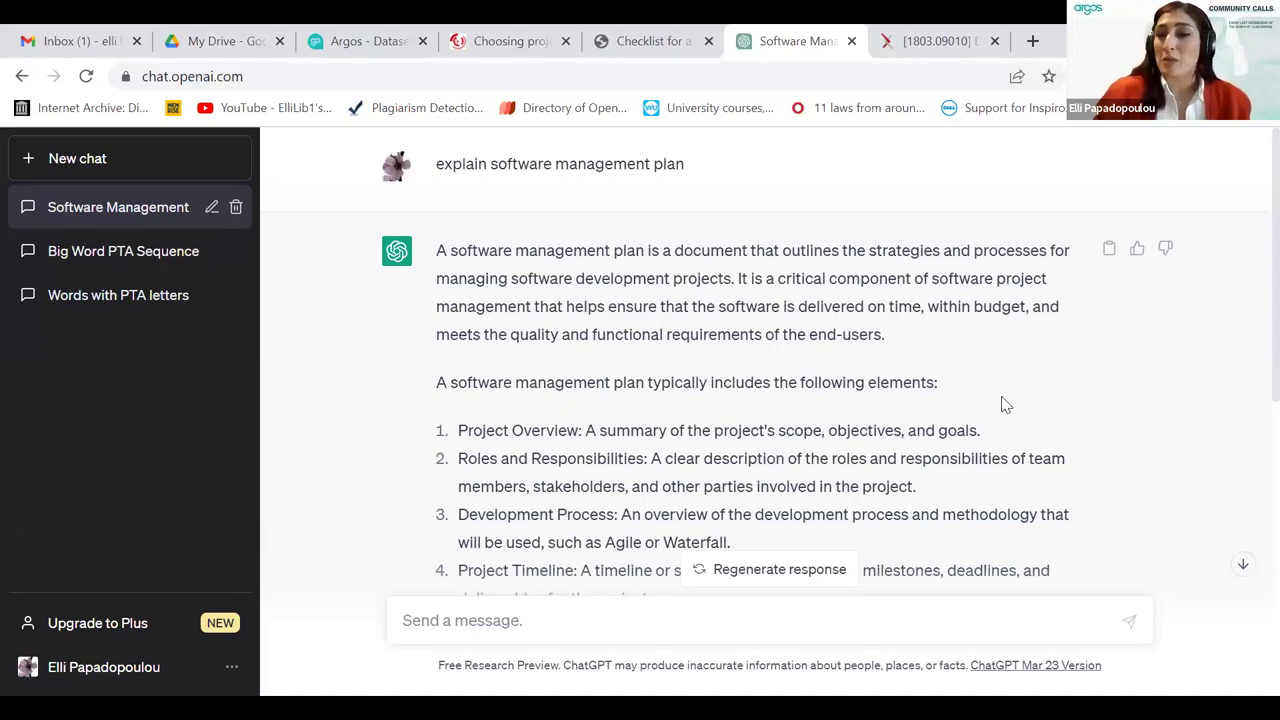
- Read ChatGPT's list of software management plan elements, then return to the arXiv paper
{"action": "scroll", "coordinate": [1005, 404], "scroll_direction": "down", "scroll_amount": 2}
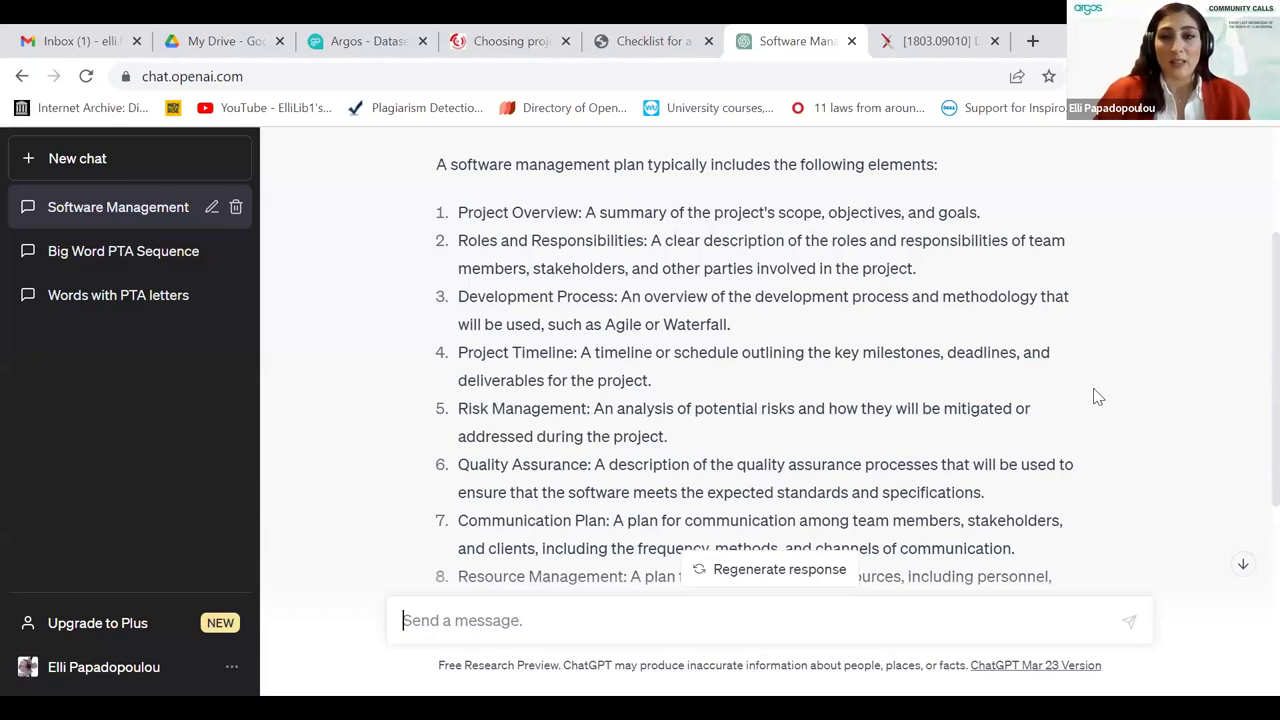
{"action": "mouse_move", "coordinate": [935, 36]}
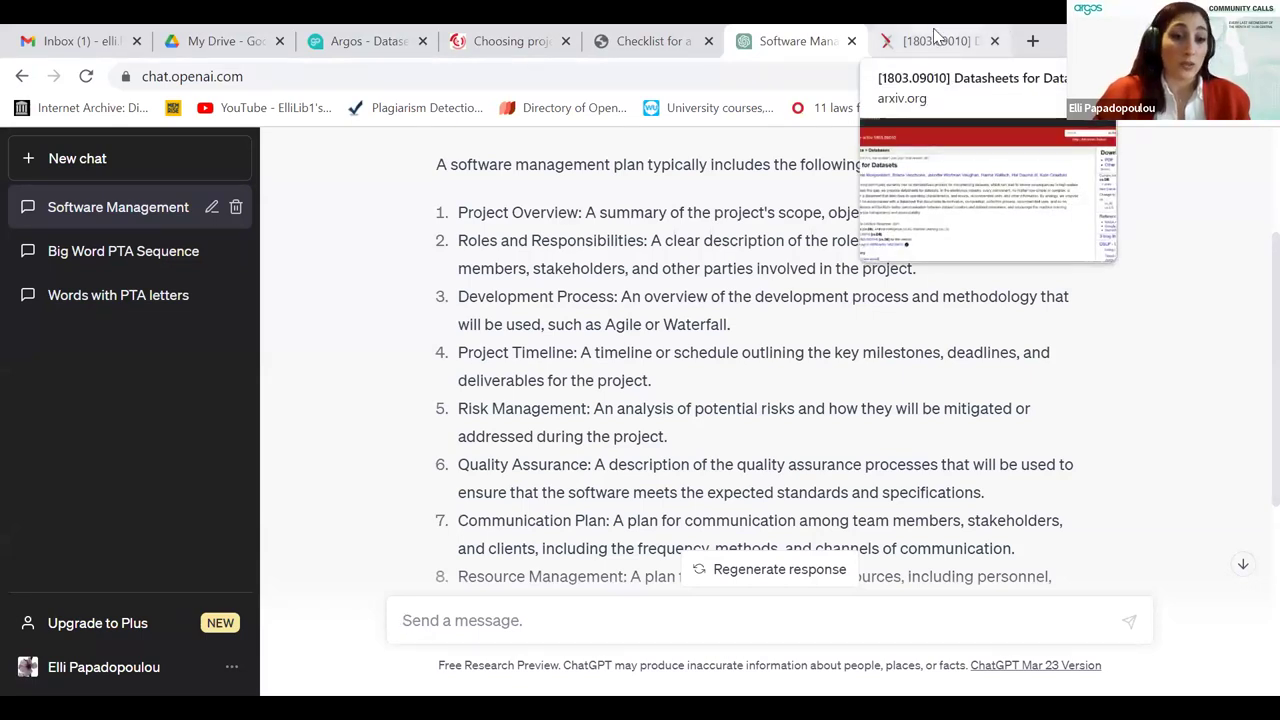
{"action": "left_click", "coordinate": [935, 36]}
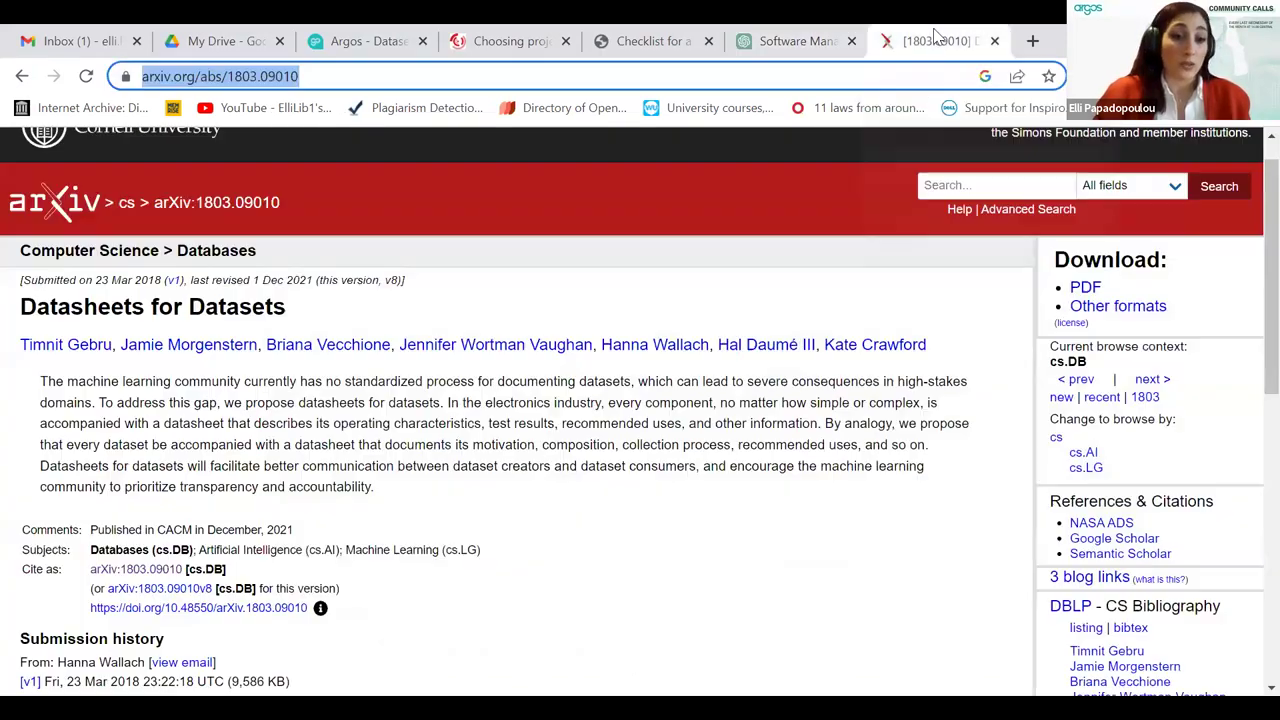
- Glance at the Zenodo SSI checklist record, then go back to the Argos dataset editor
{"action": "left_click", "coordinate": [664, 38]}
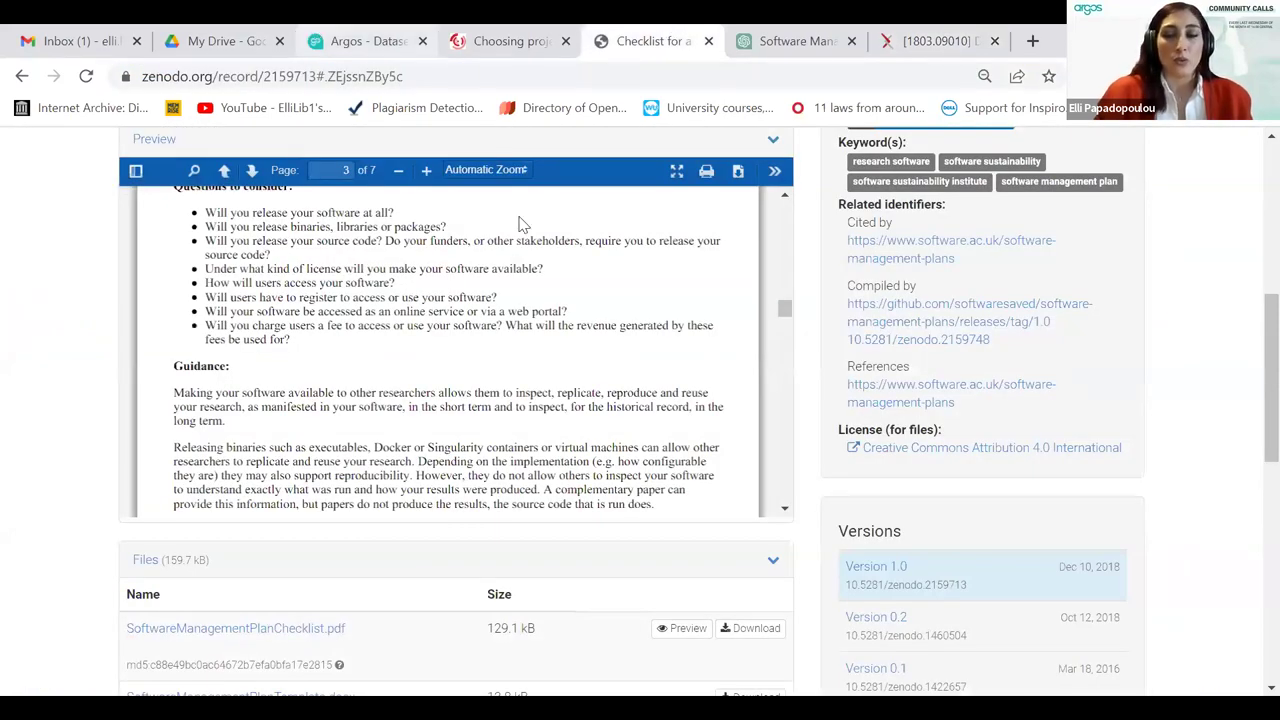
{"action": "key", "text": "ctrl+3"}
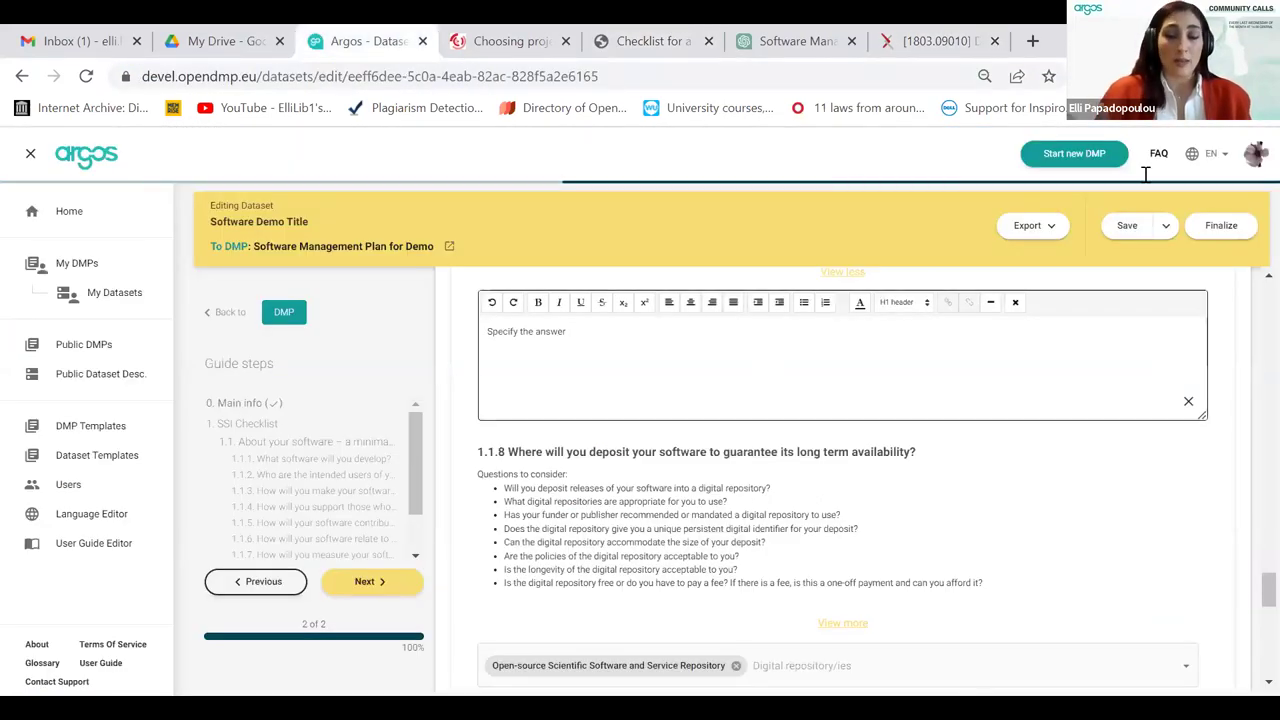